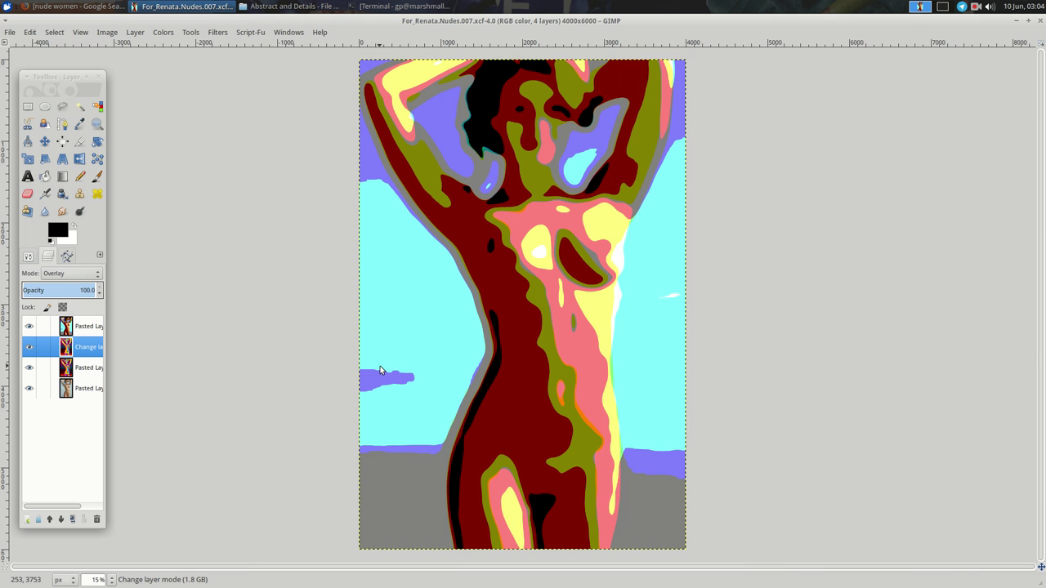
Glance at the abstract paintings folder, then bring the figure image back to the front
left_click(255, 6)
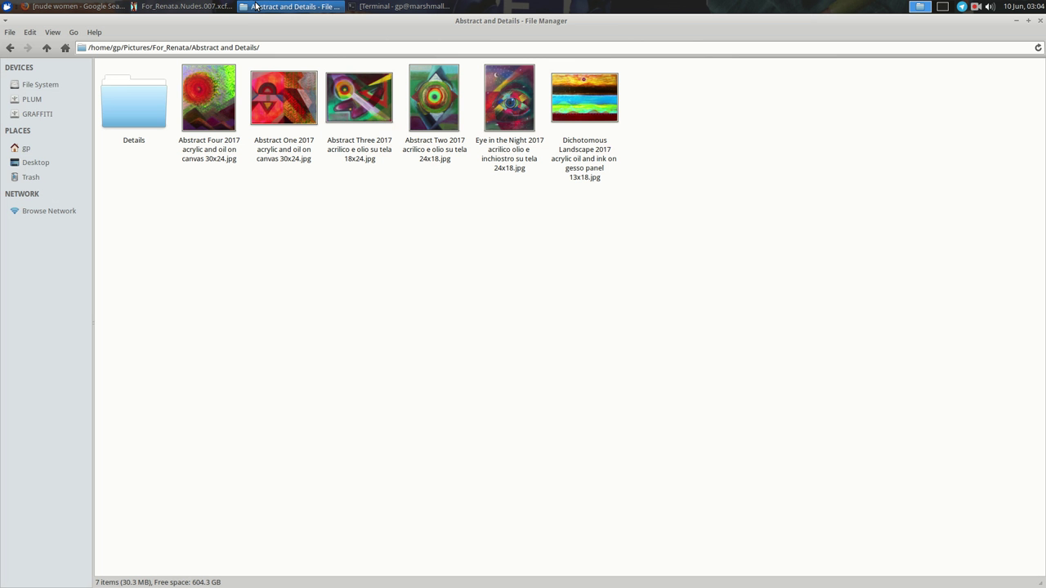
left_click(270, 6)
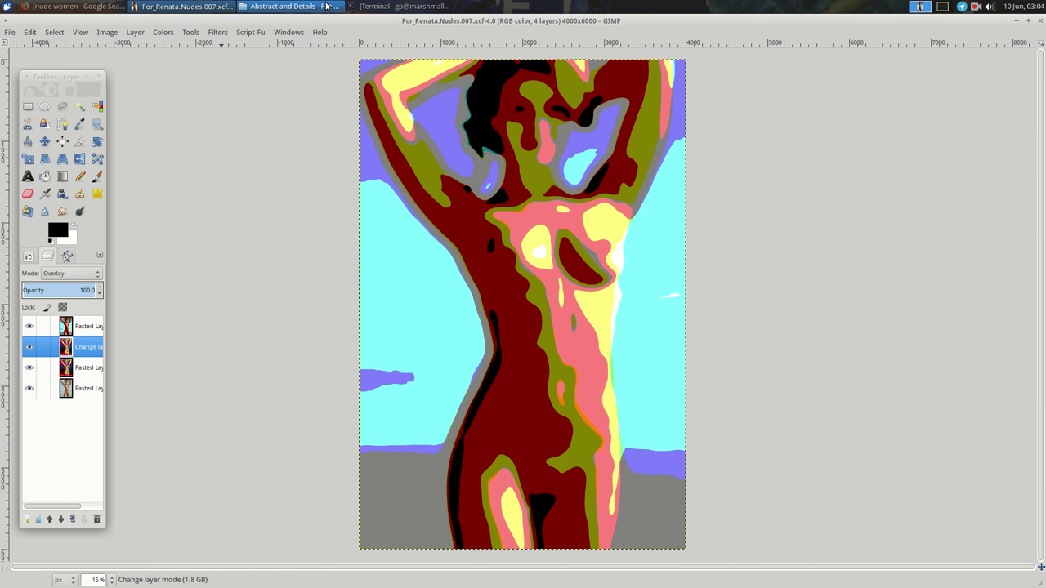
left_click(273, 6)
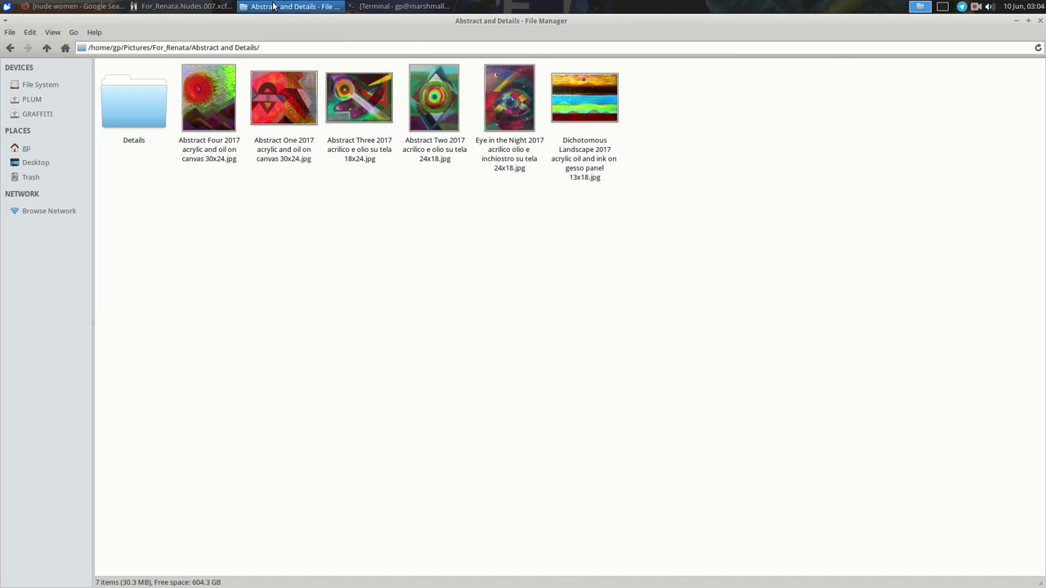
left_click(184, 6)
Open 'Abstract Two 2017 acrilico e olio su tela 24x18.jpg' from For_Renata/Abstract and Details
right_click(295, 218)
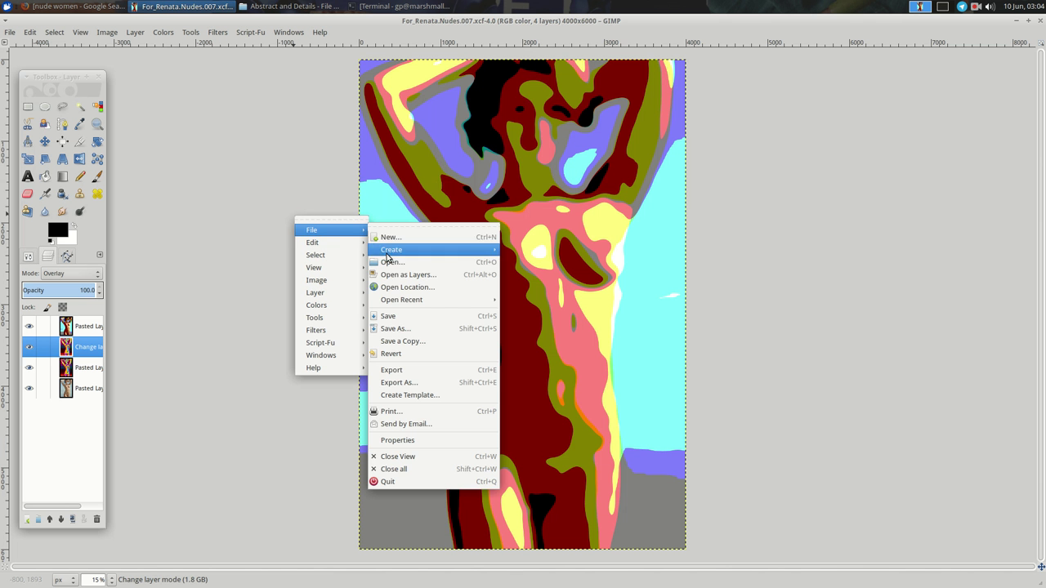
left_click(397, 262)
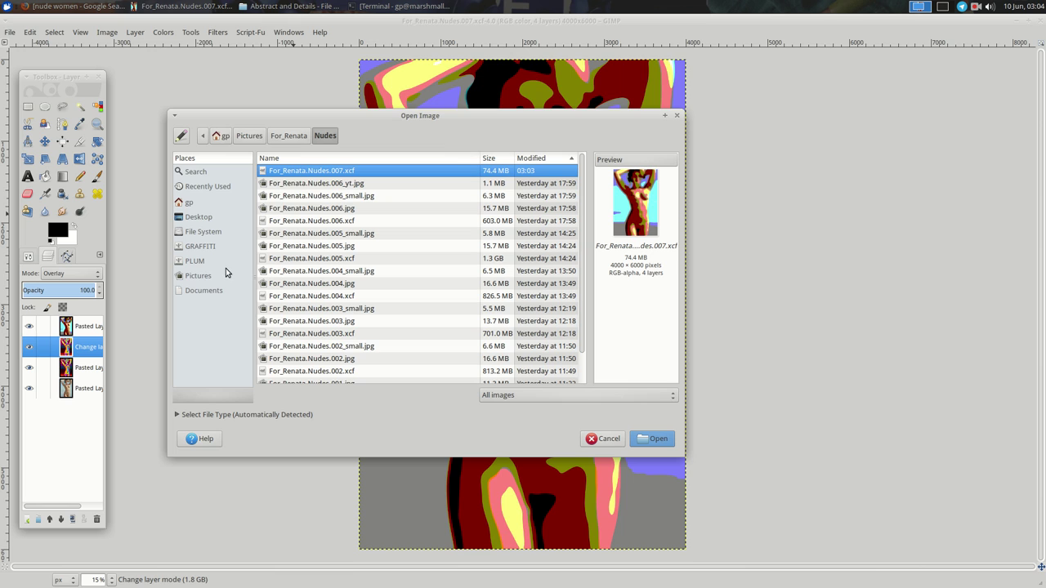
left_click(292, 138)
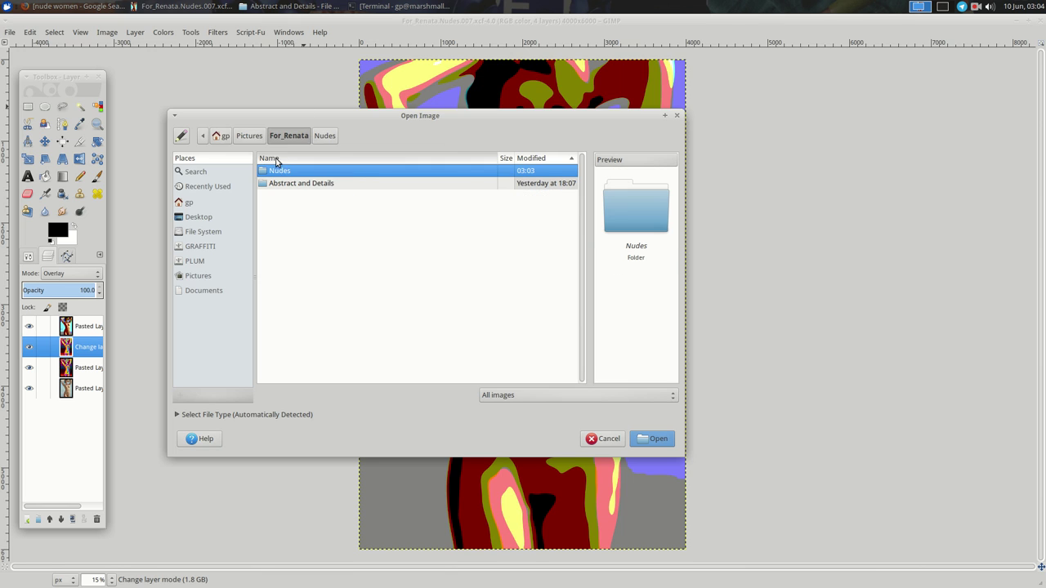
left_click(290, 186)
double_click(290, 186)
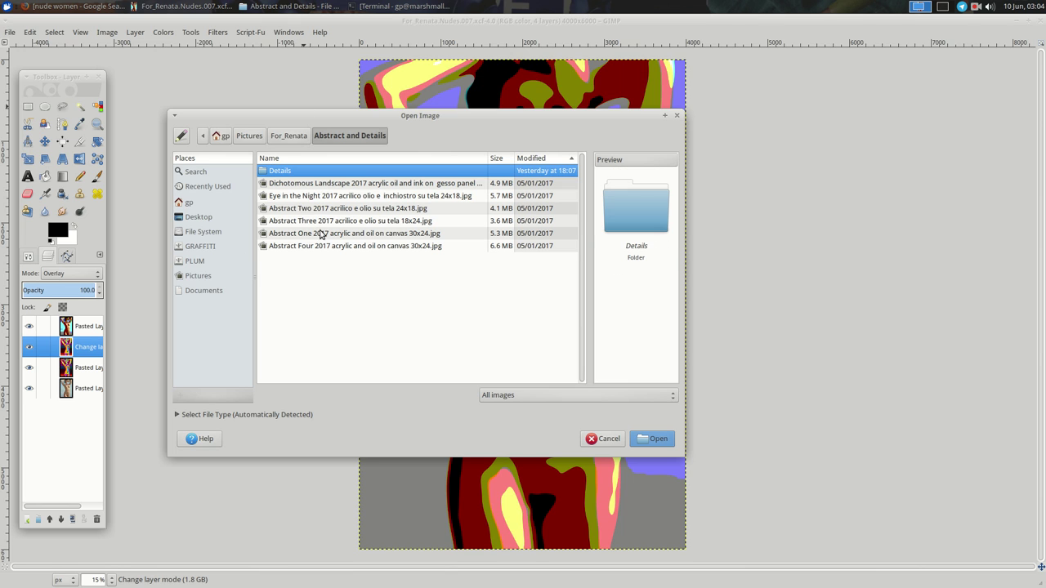
double_click(318, 208)
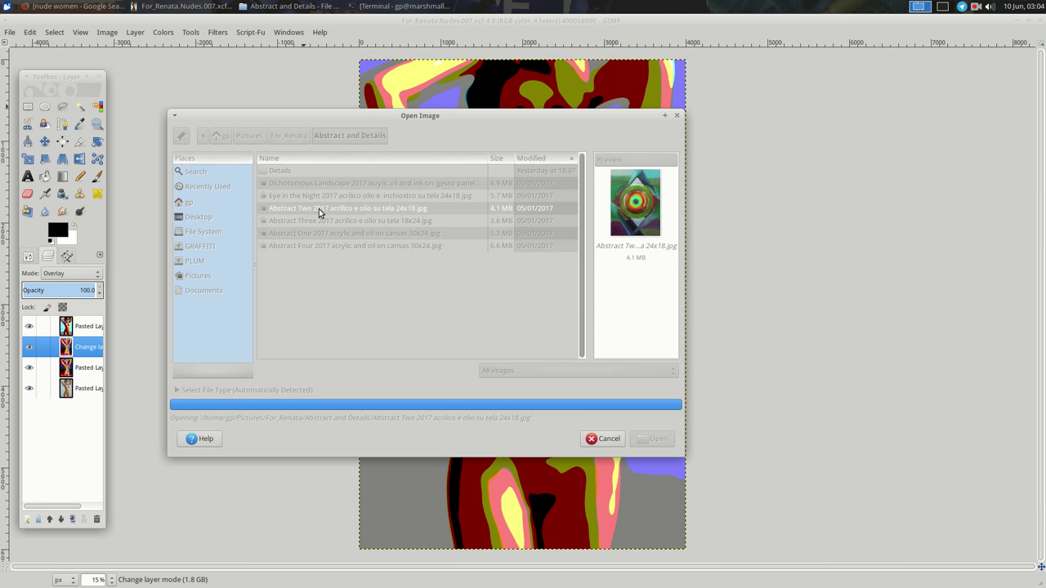
right_click(775, 183)
mouse_move(795, 246)
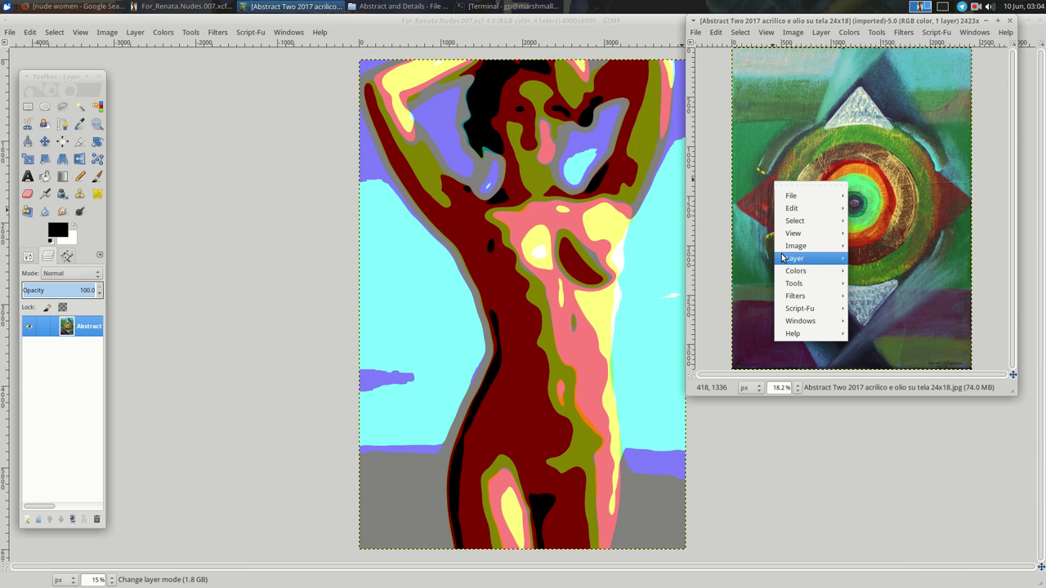
Scale the Abstract Two painting to 4468×6000 pixels
left_click(873, 345)
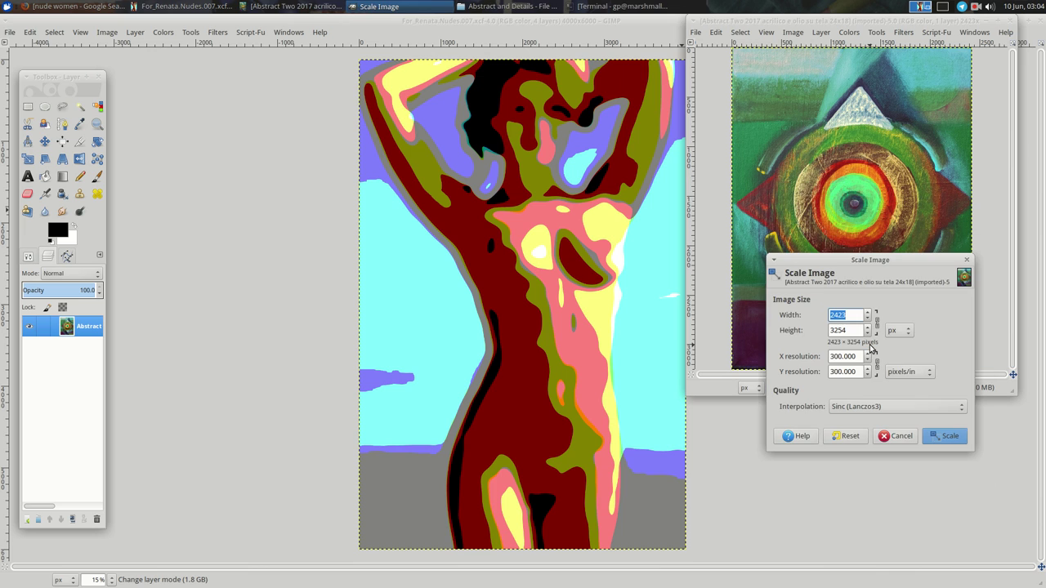
key("Tab")
type("6000")
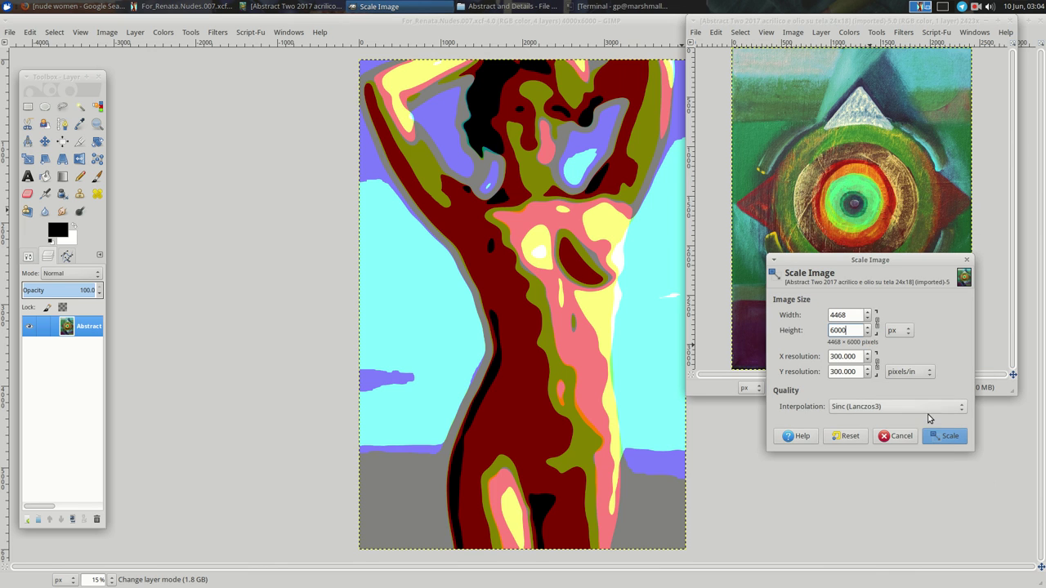
left_click(948, 436)
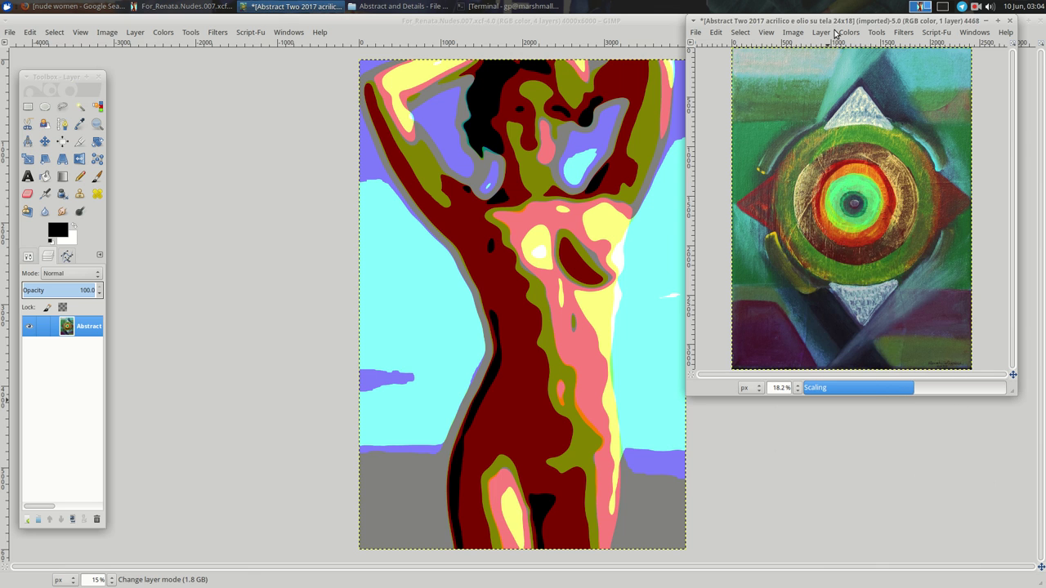
left_click_drag(839, 27, 814, 139)
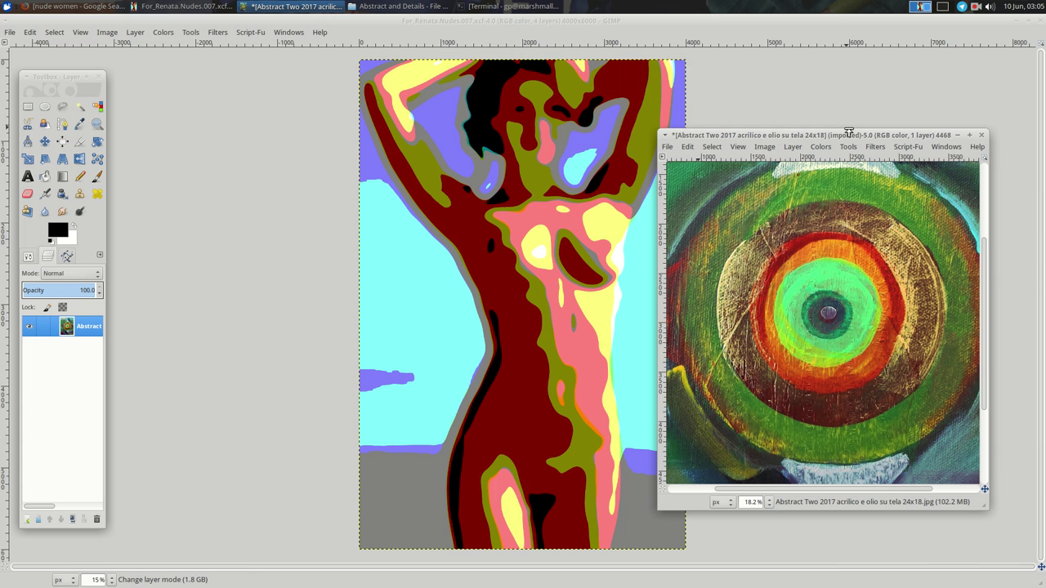
Cut the whole painting to the clipboard and close it, discarding changes
key("ctrl+x")
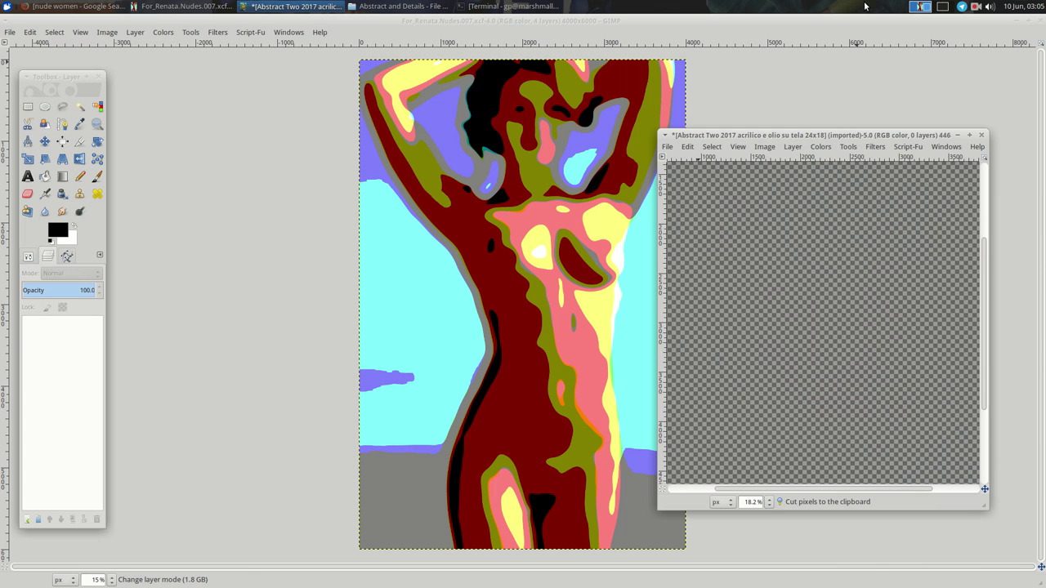
left_click(984, 136)
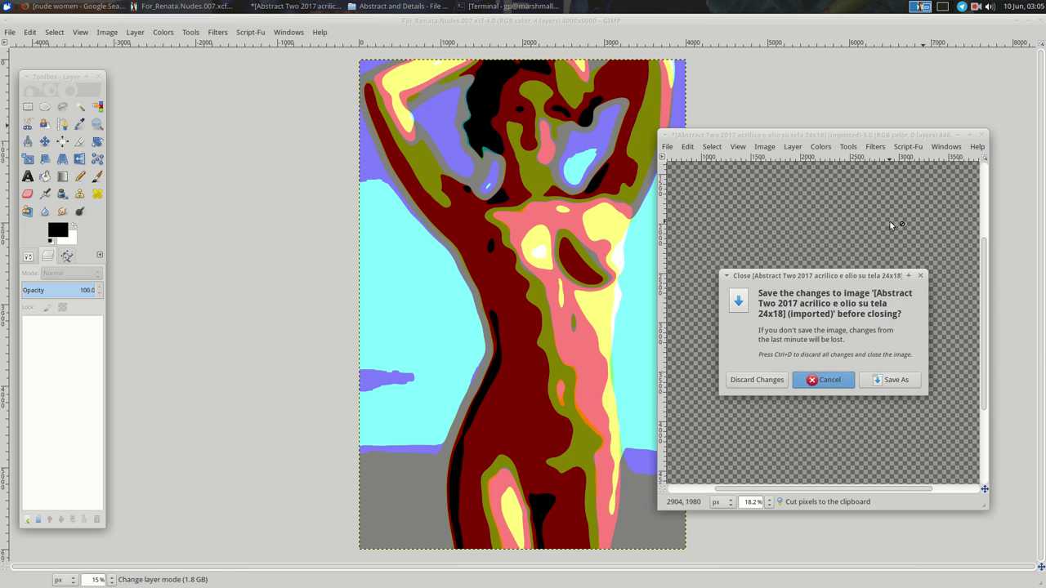
left_click(761, 381)
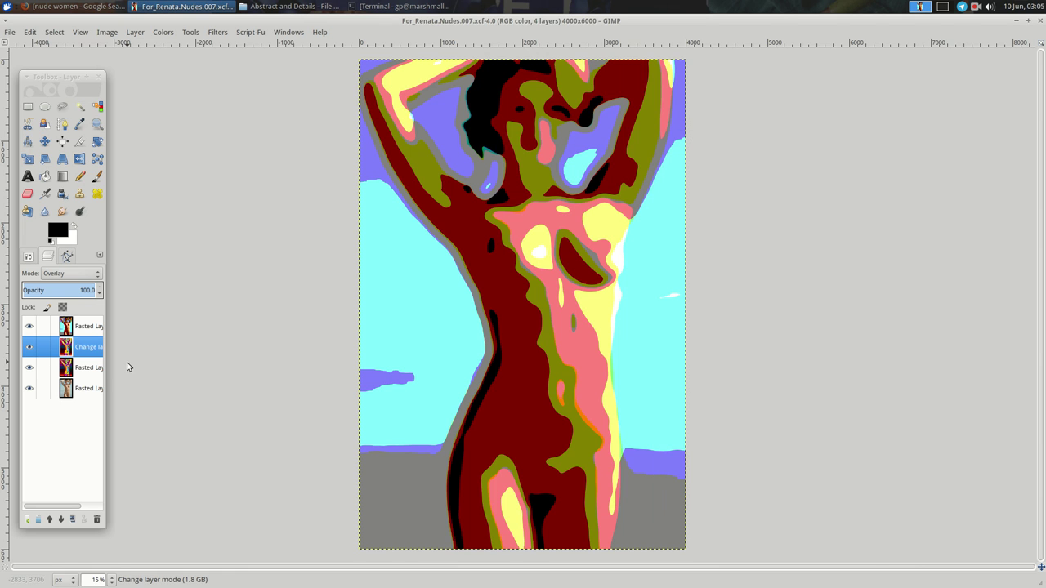
Paste the painting as a new hidden layer and activate the posterized figure layer
key("ctrl+v")
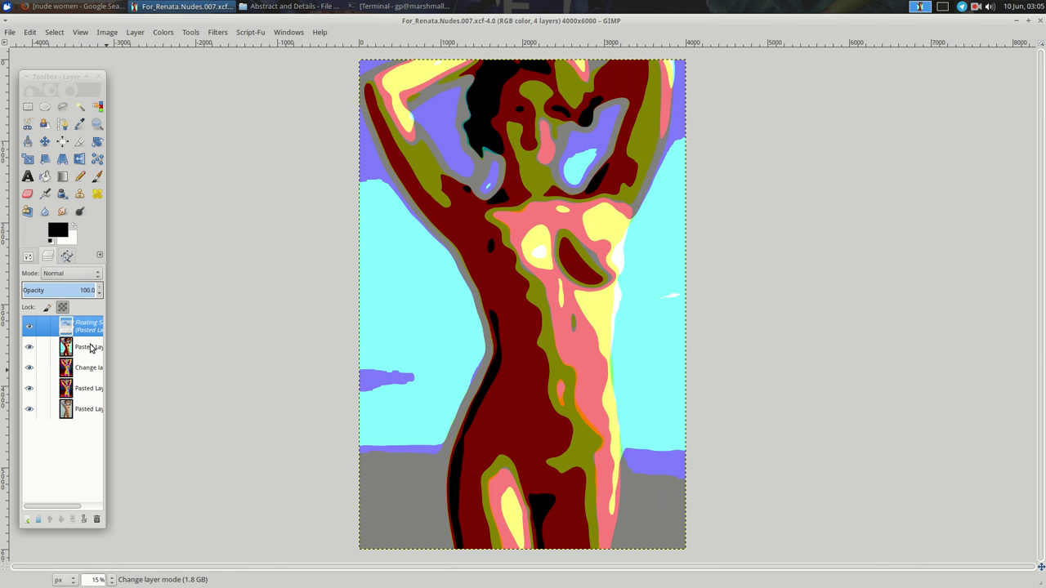
left_click(27, 519)
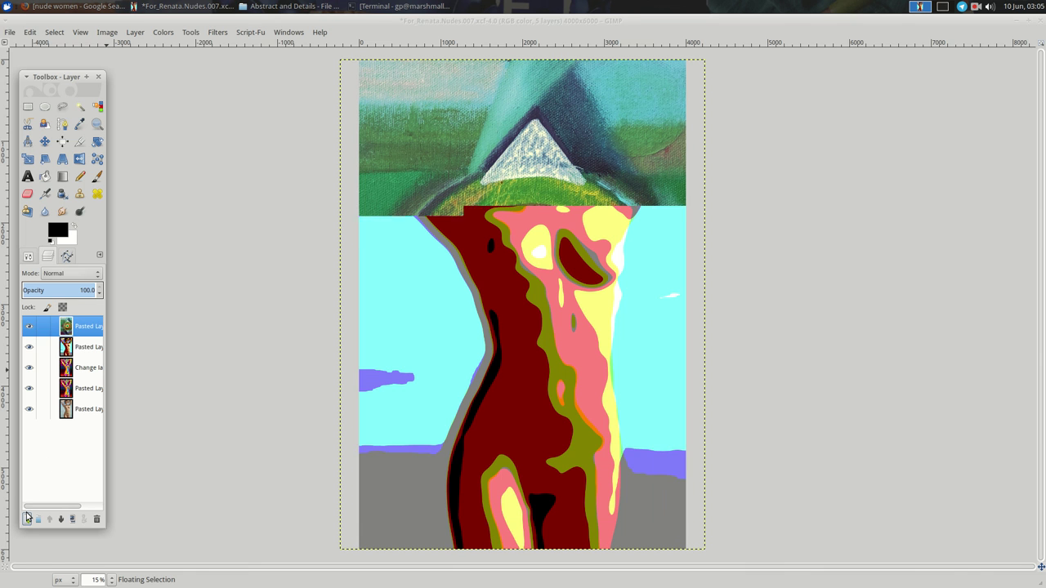
left_click(29, 326)
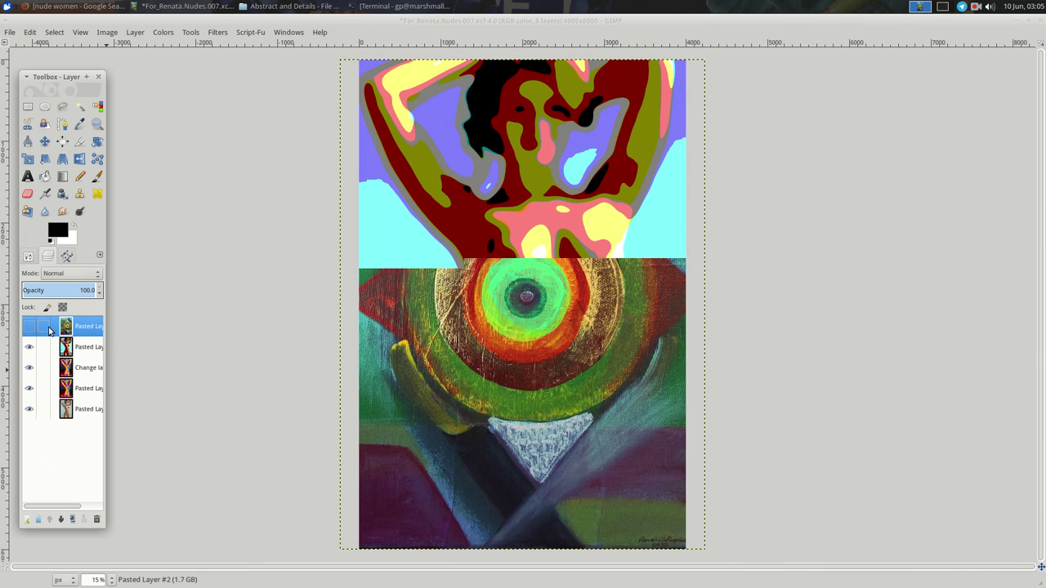
left_click(49, 347)
Select the cyan background by colour and paste the painting inside it as a new layer
left_click(97, 106)
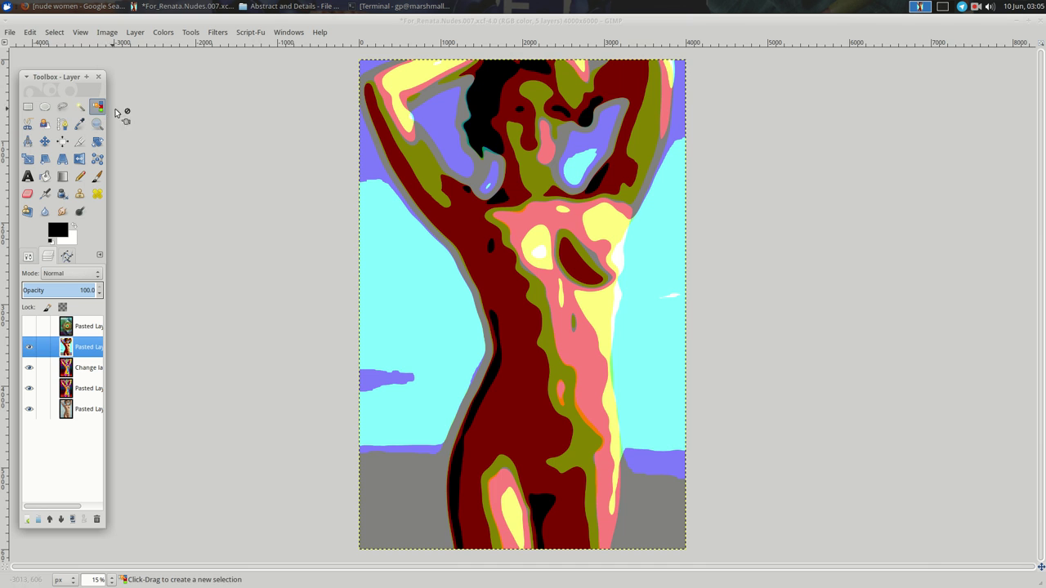
left_click(388, 378)
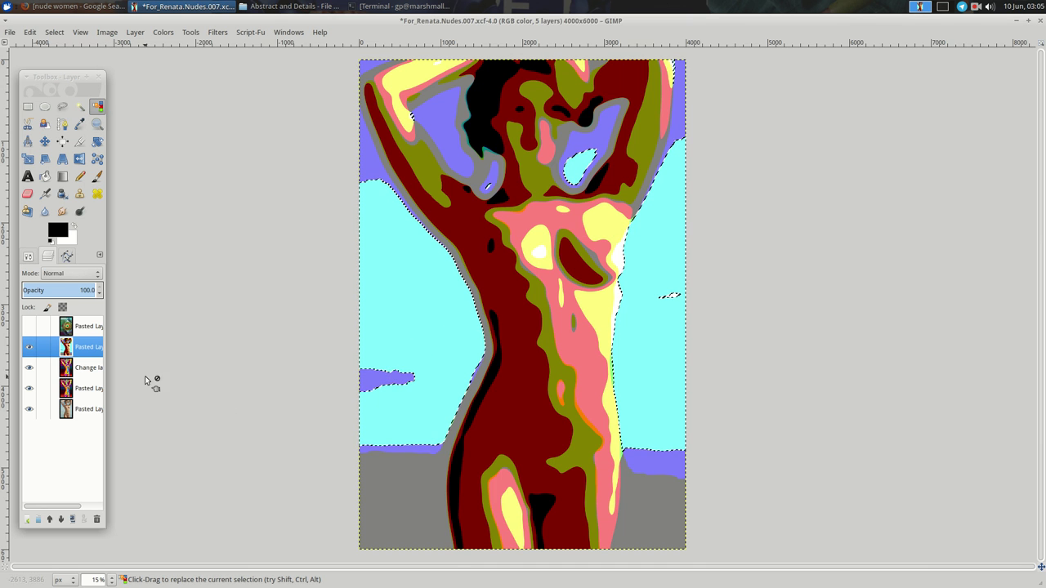
left_click(80, 326)
key("ctrl+c")
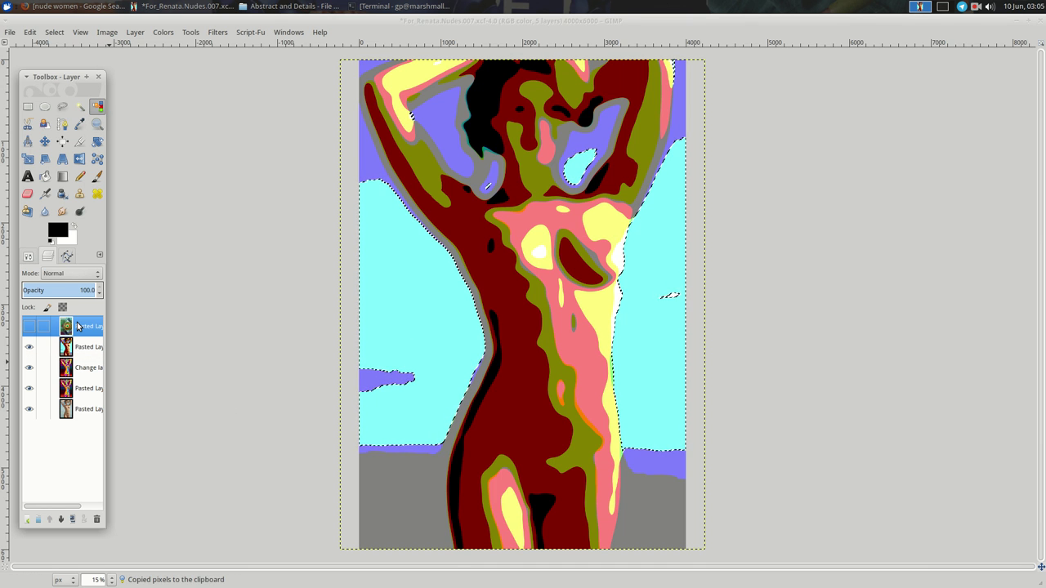
key("ctrl+v")
left_click(25, 521)
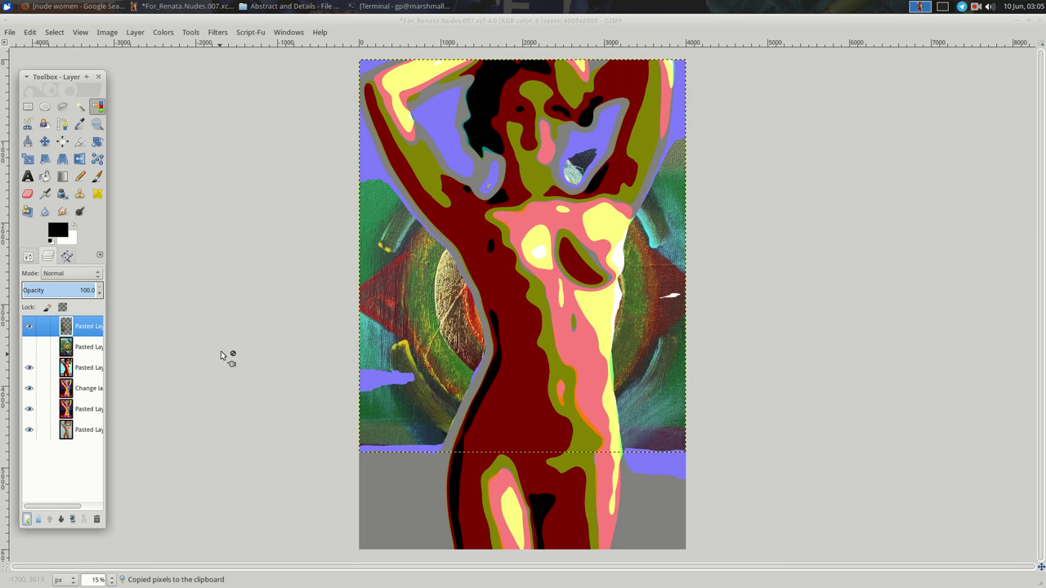
Invert the pasted texture layer's colours, then make Pasted Layer #1 active
right_click(230, 301)
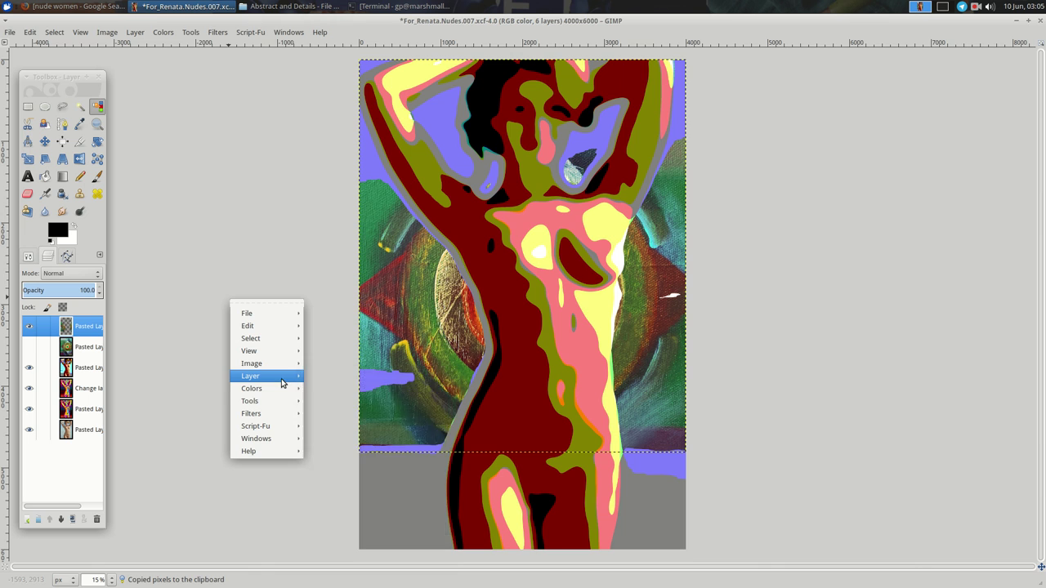
mouse_move(251, 388)
left_click(353, 435)
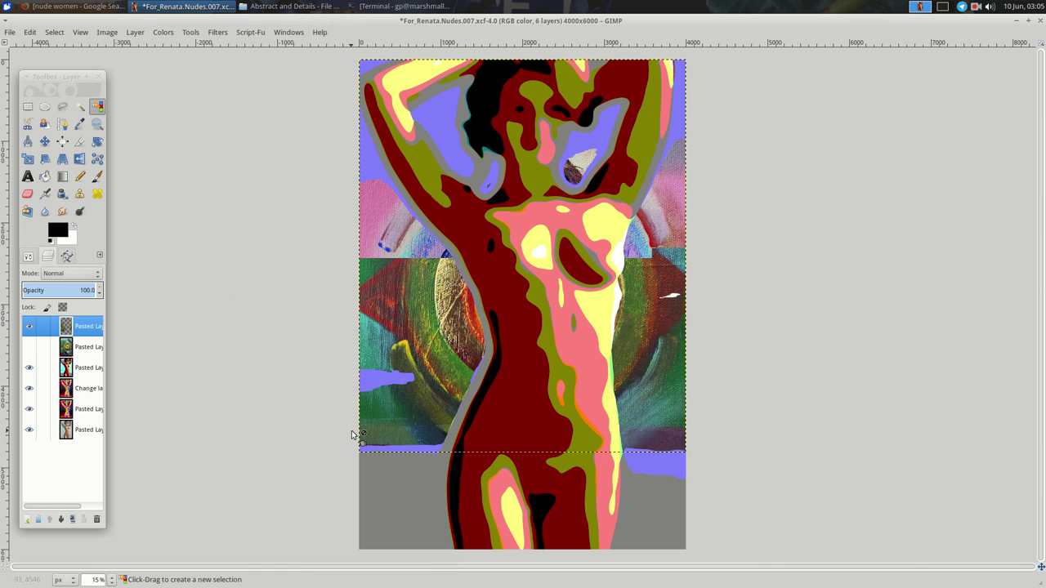
left_click(90, 369)
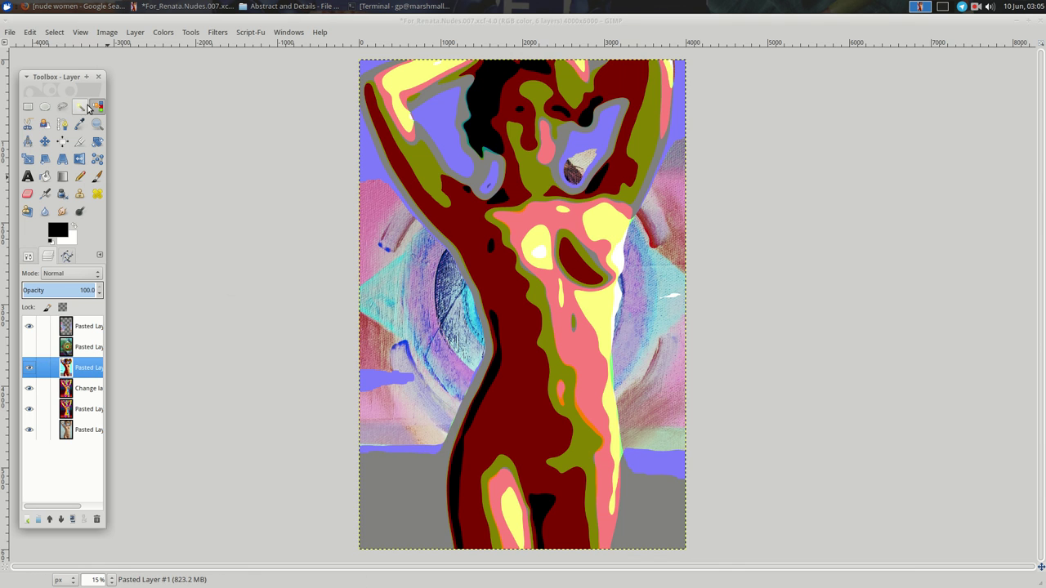
Select the purple-blue regions by colour and paste Pasted Layer #2's texture there as a new layer
left_click(97, 106)
left_click(367, 158)
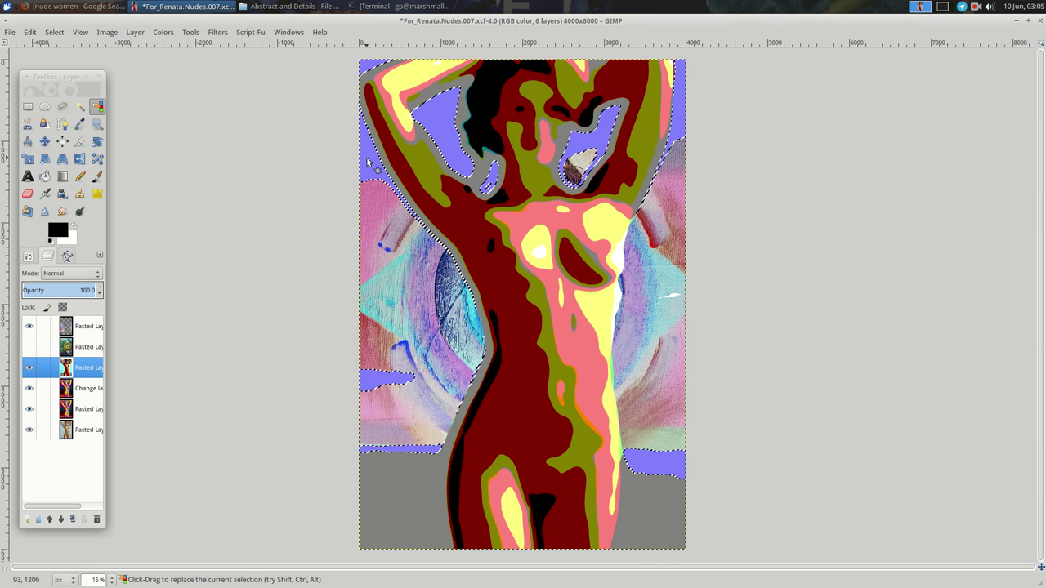
left_click(79, 352)
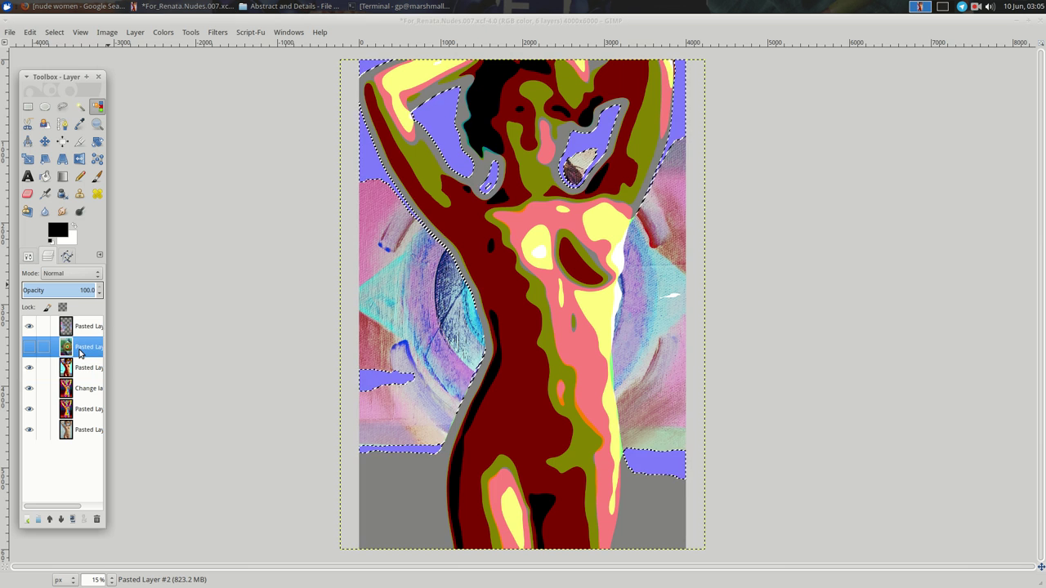
key("ctrl+c")
key("ctrl+v")
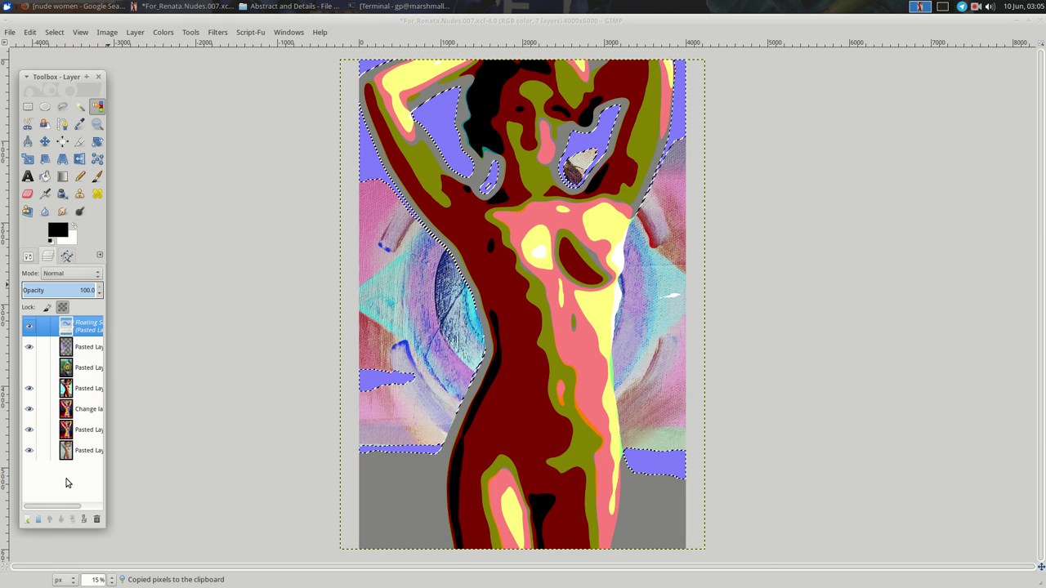
left_click(26, 520)
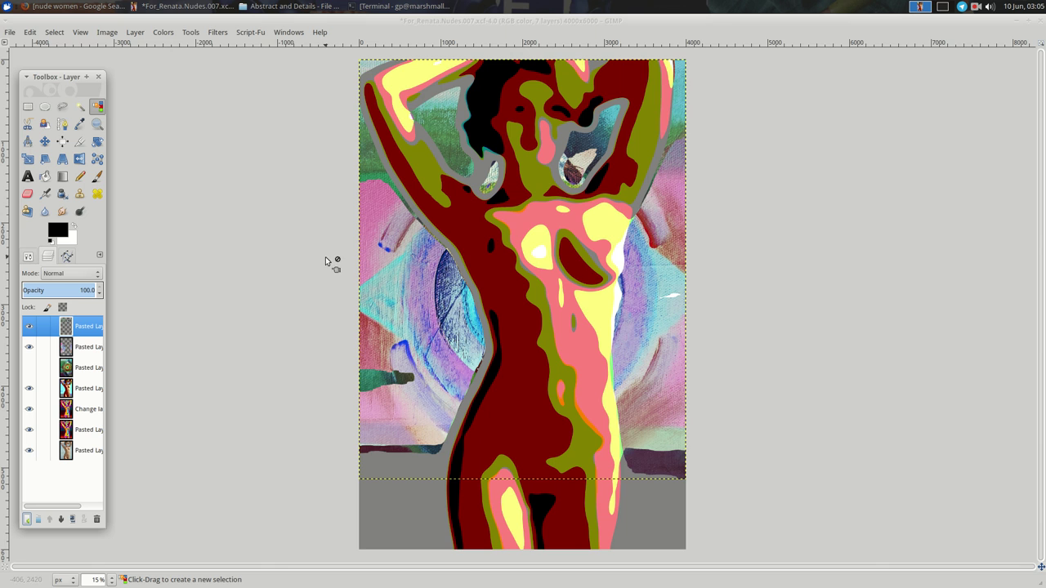
Invert the top pasted layer's colours and select the Change layer mode layer
right_click(259, 241)
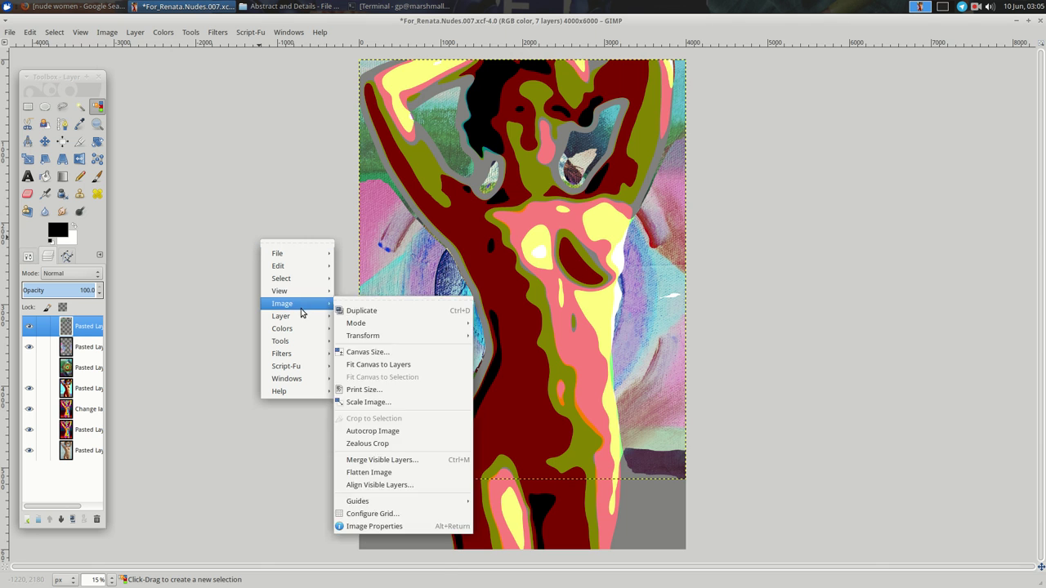
mouse_move(282, 328)
left_click(389, 439)
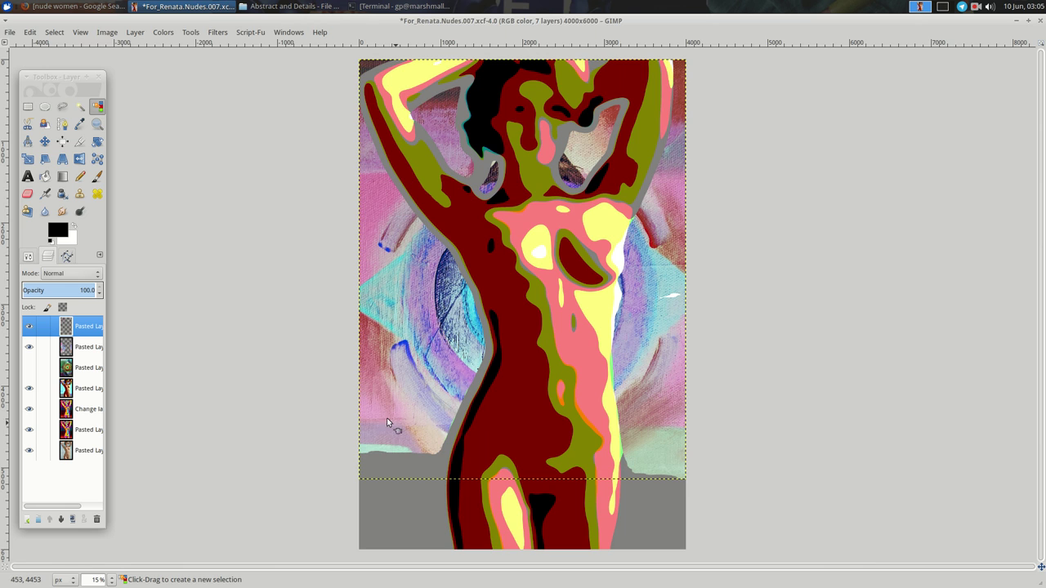
left_click(81, 435)
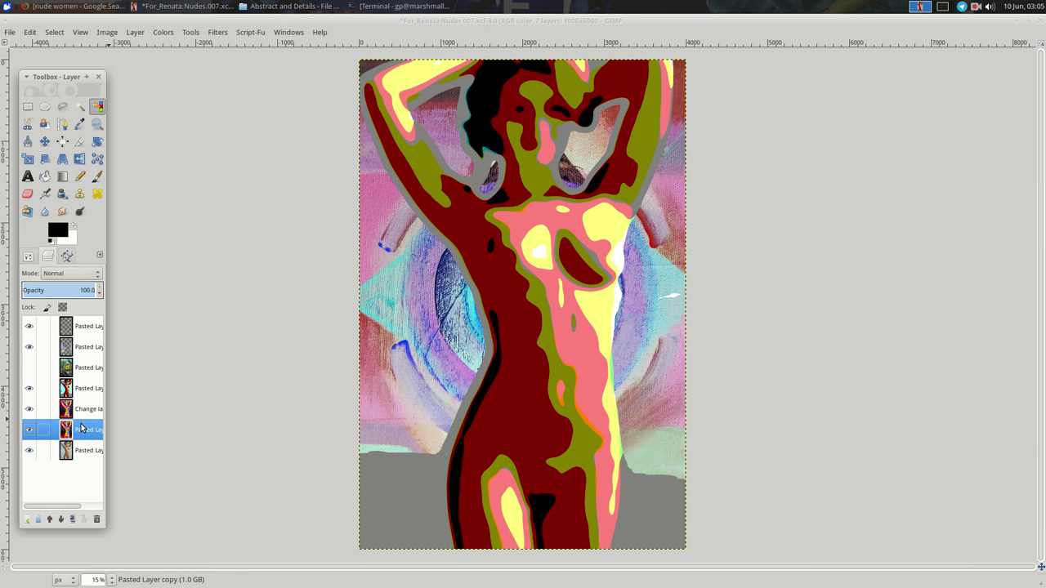
left_click(82, 409)
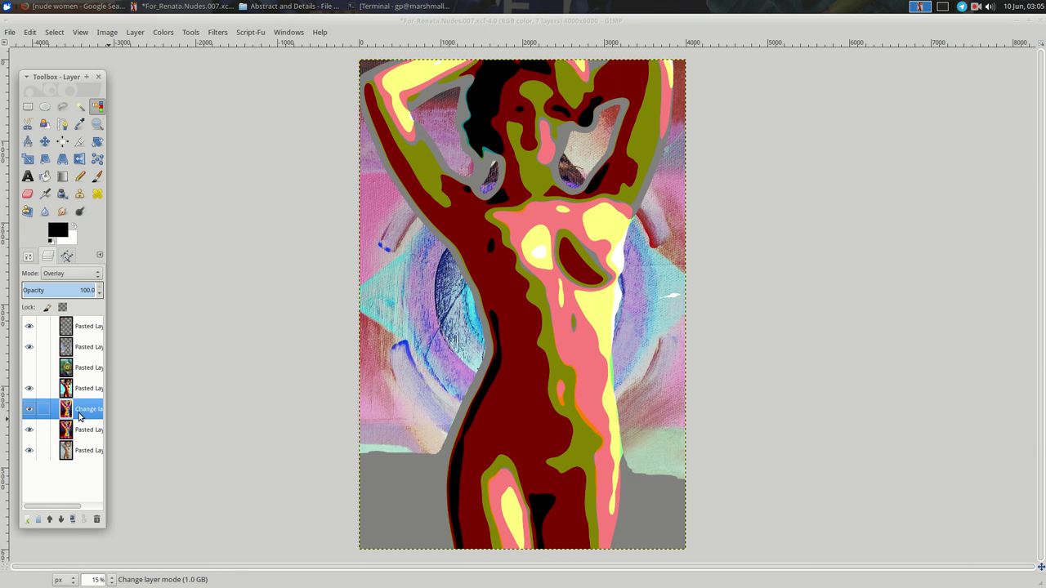
Duplicate the Change layer mode layer, raise the copy to the top, then delete it
left_click(73, 520)
left_click(49, 520)
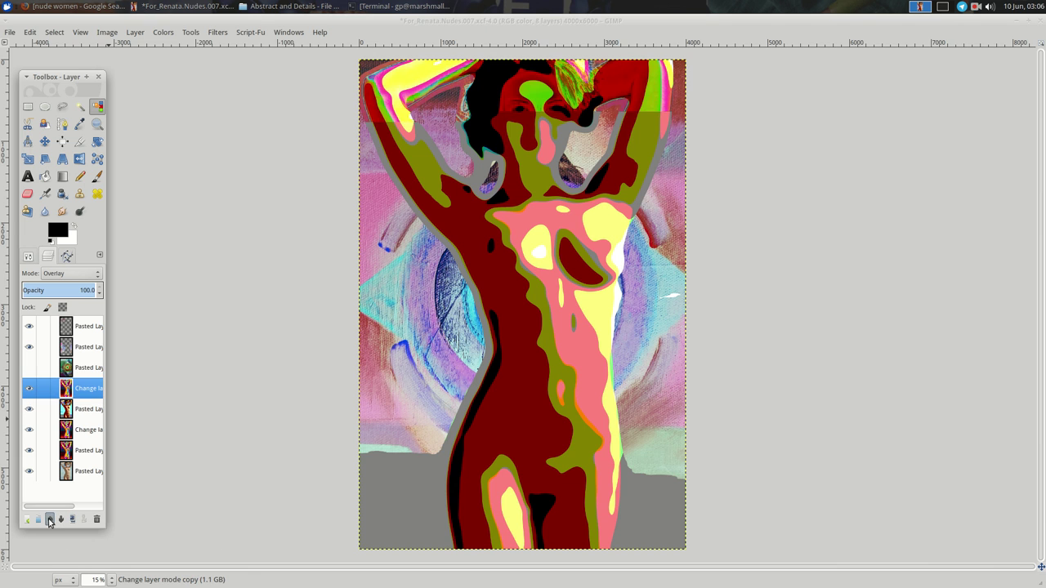
left_click(49, 520)
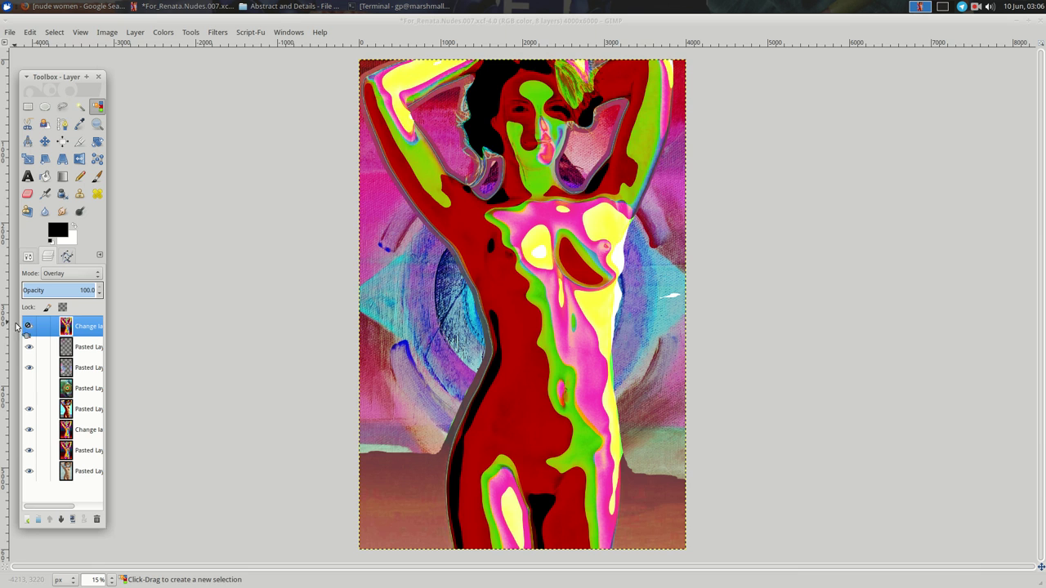
left_click(96, 520)
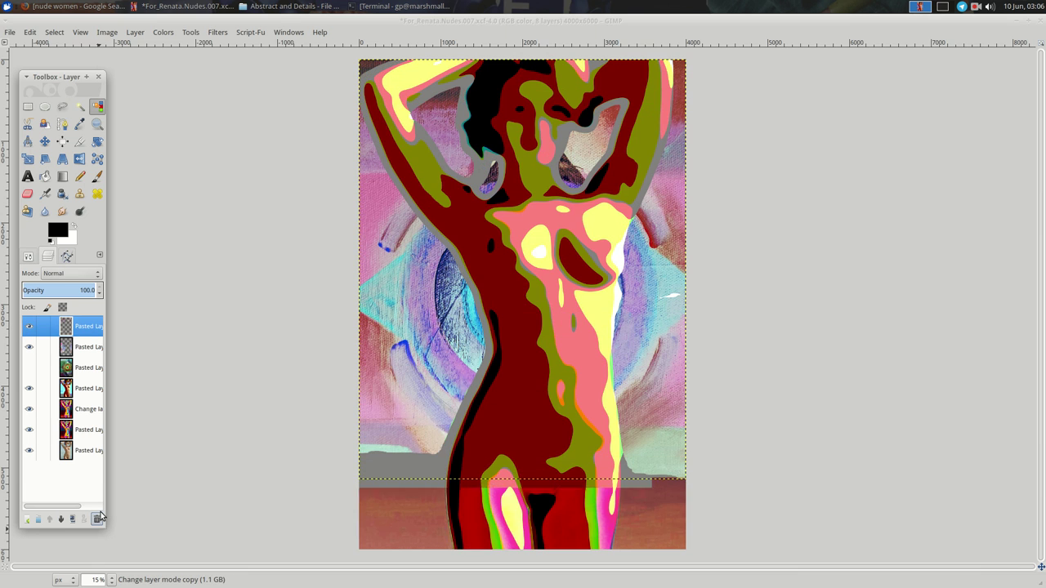
left_click(82, 413)
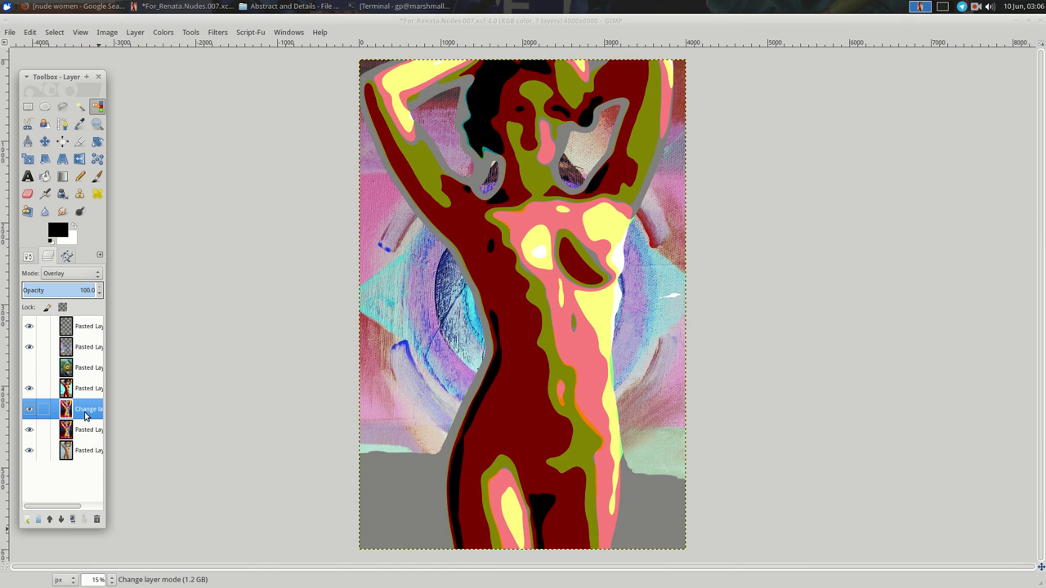
Glance at the Abstract and Details folder, then return to the figure image
left_click(263, 7)
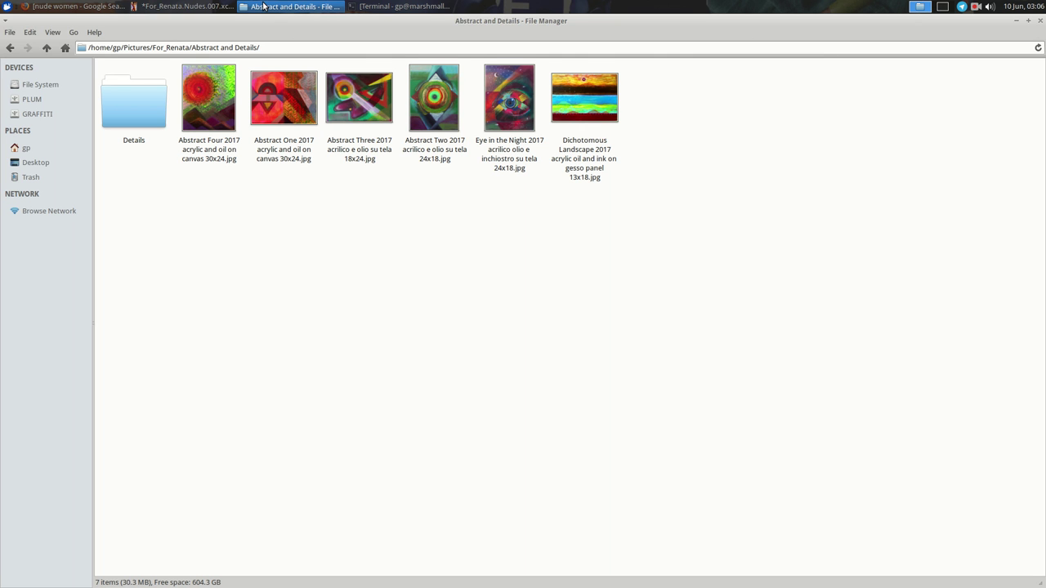
left_click(217, 6)
right_click(258, 204)
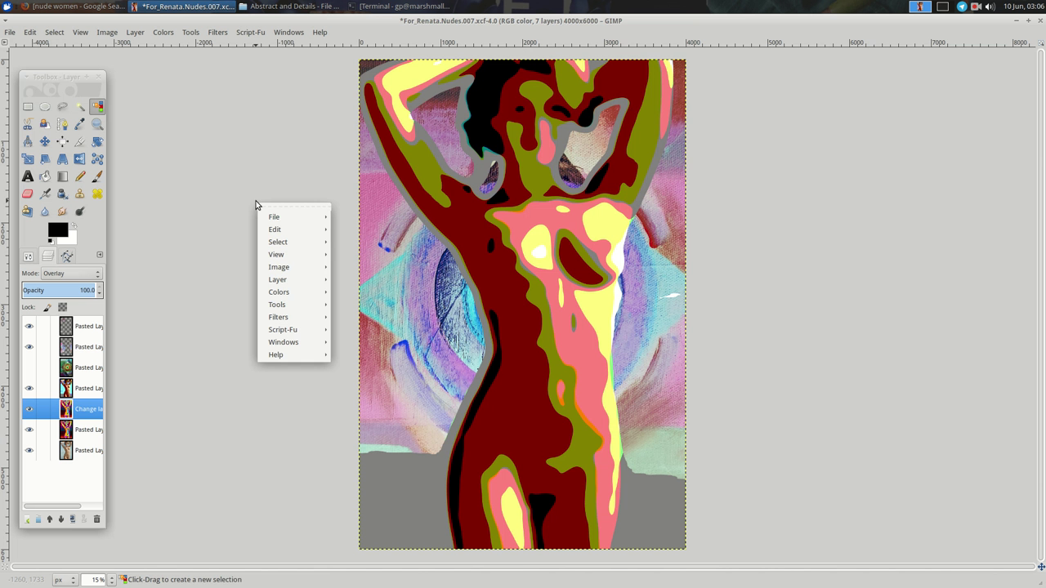
Open the Abstract Three painting from For_Renata/Abstract and Details
mouse_move(274, 216)
left_click(352, 248)
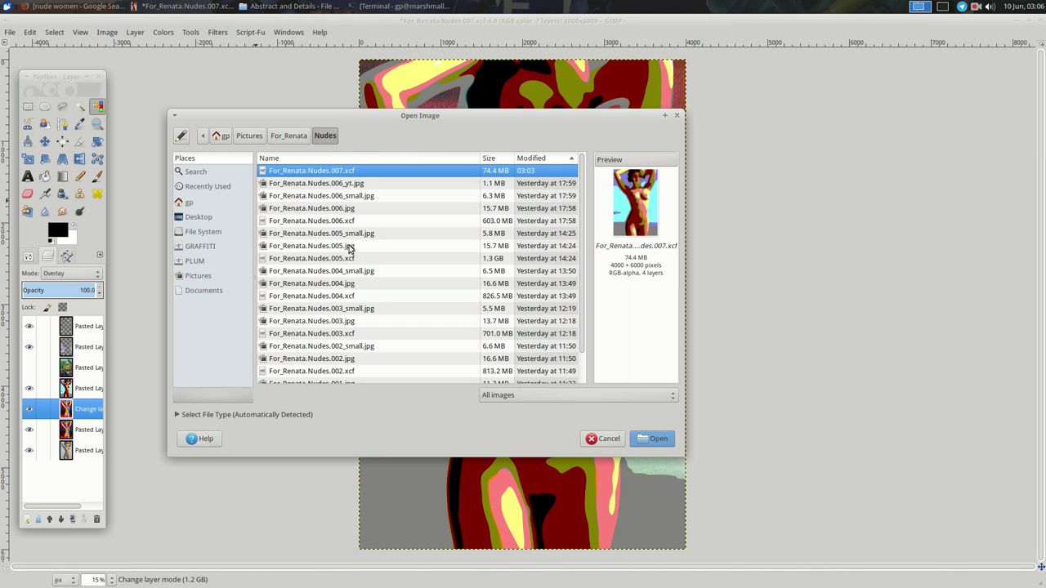
left_click(294, 141)
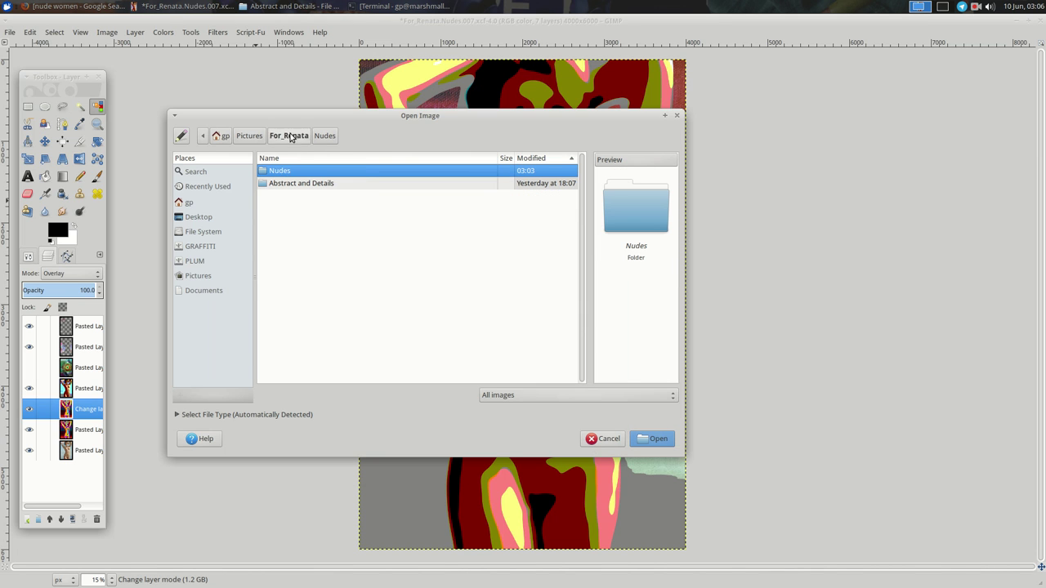
double_click(291, 183)
key("Down")
key("Down")
key("Down")
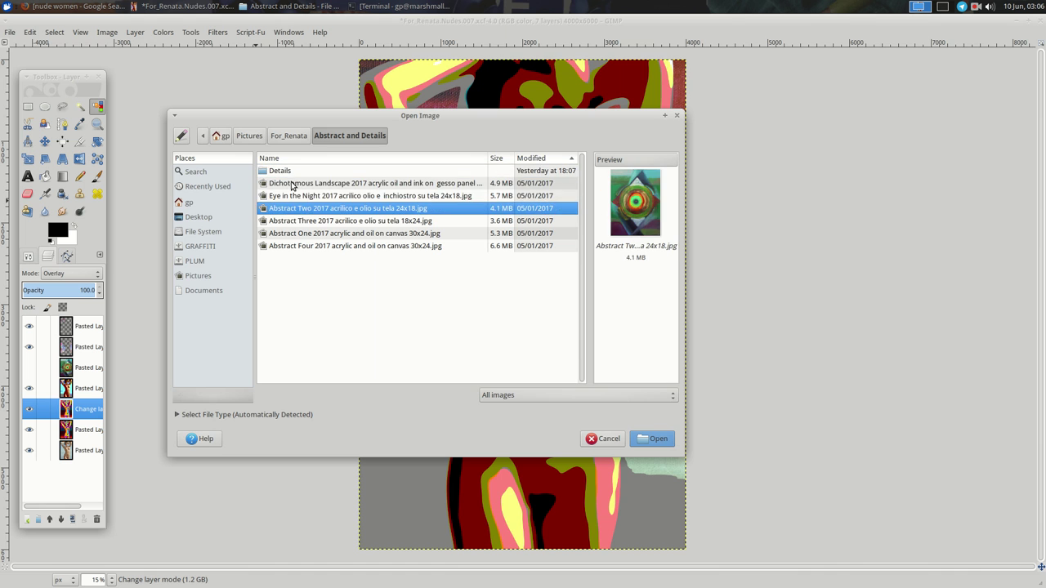
key("Down")
key("Return")
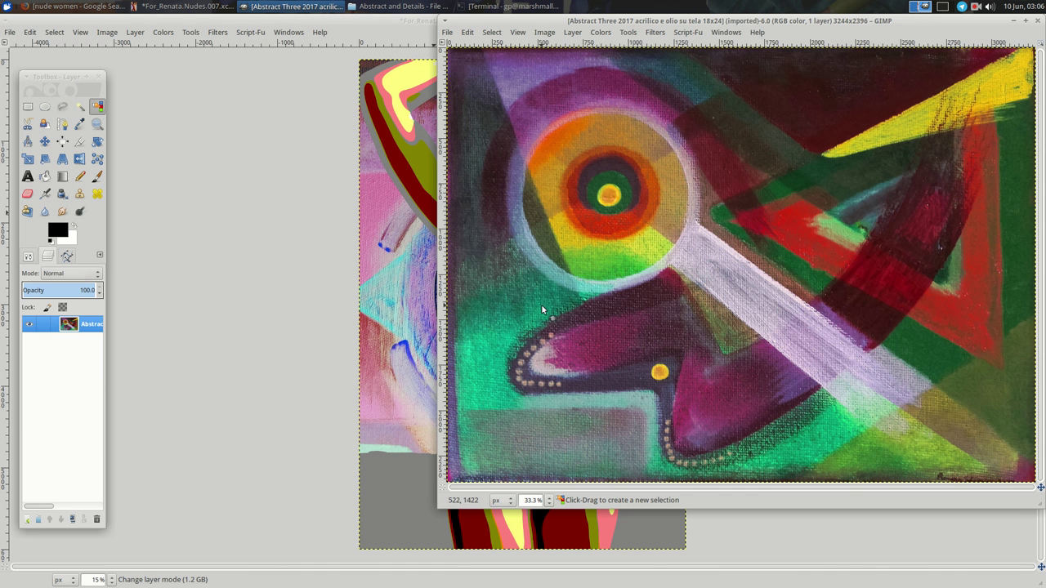
Rotate the painting 90° counter-clockwise and scale it to 4432×6000 pixels
right_click(570, 157)
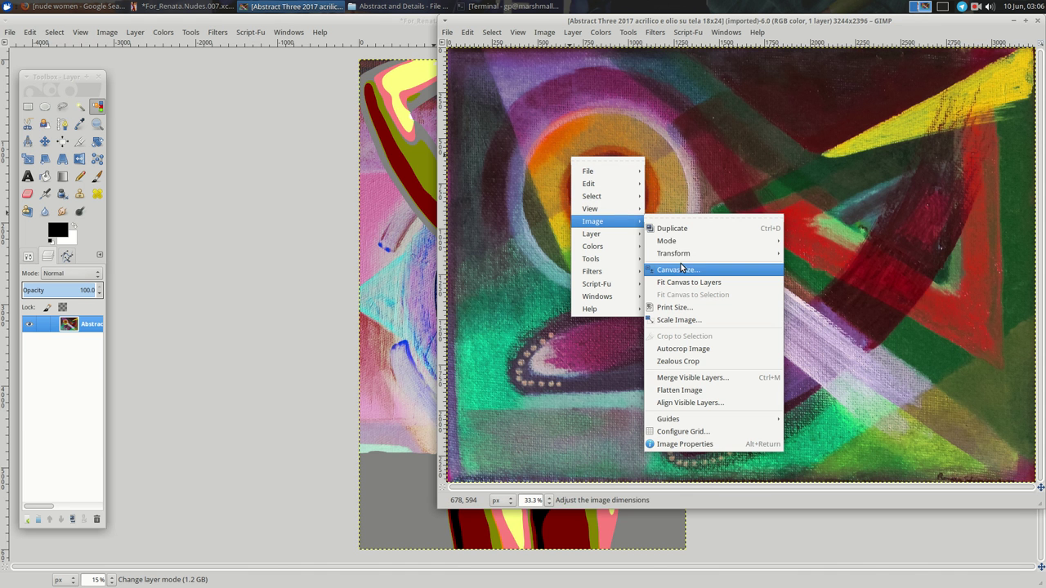
mouse_move(673, 254)
left_click(811, 302)
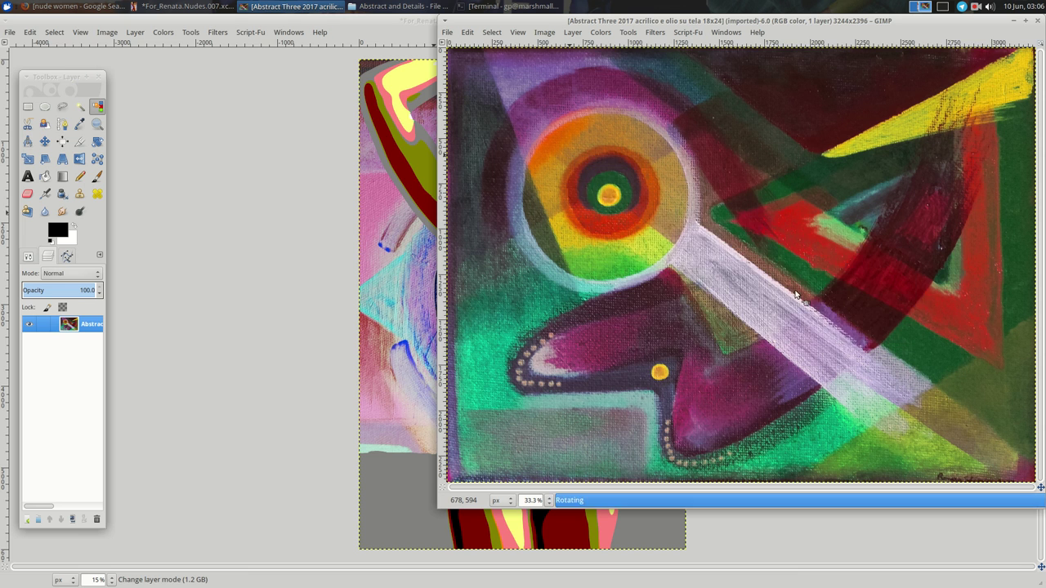
right_click(546, 193)
mouse_move(581, 257)
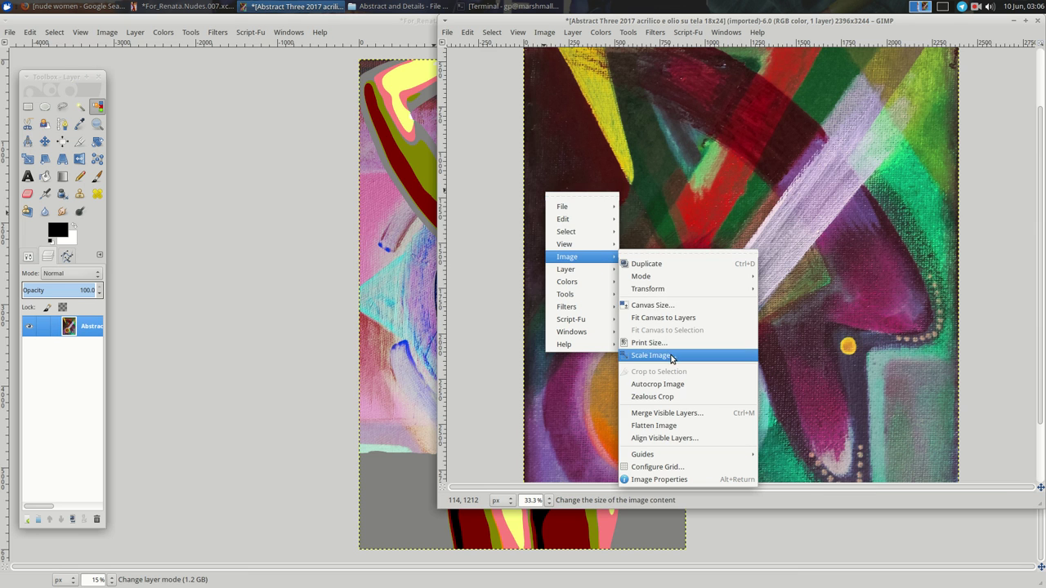
left_click(675, 356)
key("Tab")
type("6000")
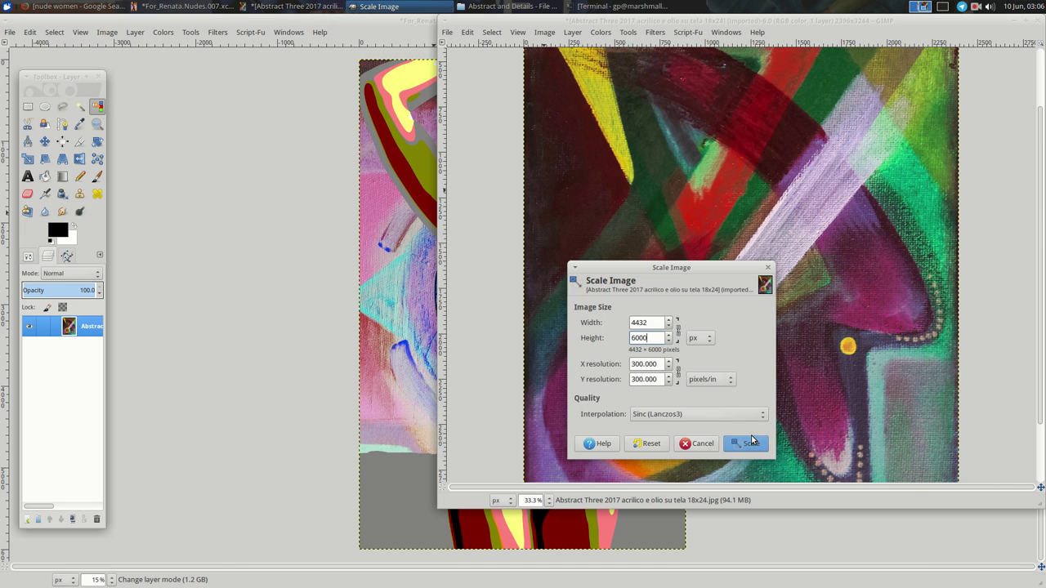
left_click(752, 441)
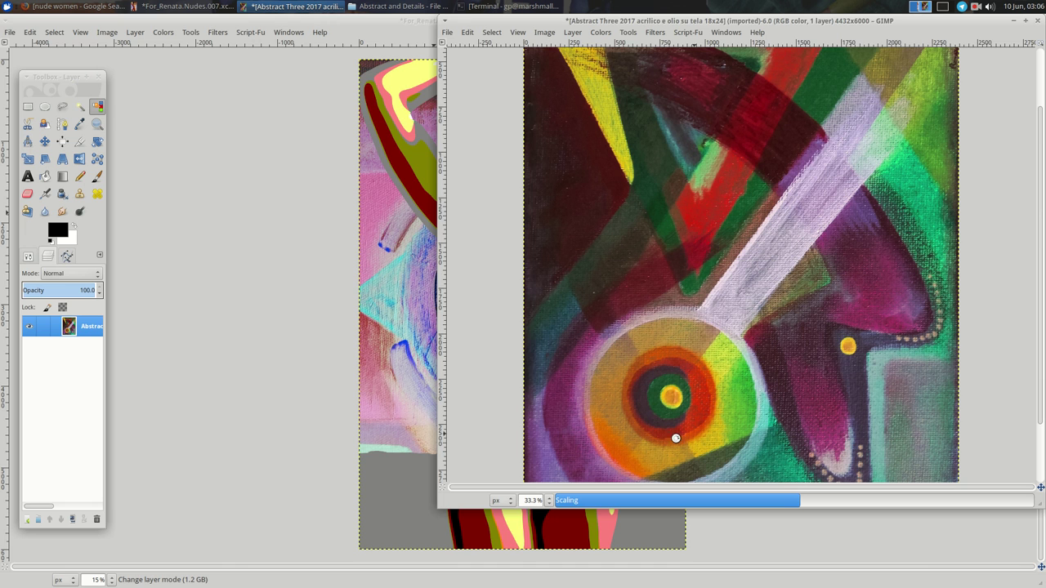
left_click_drag(678, 23, 663, 63)
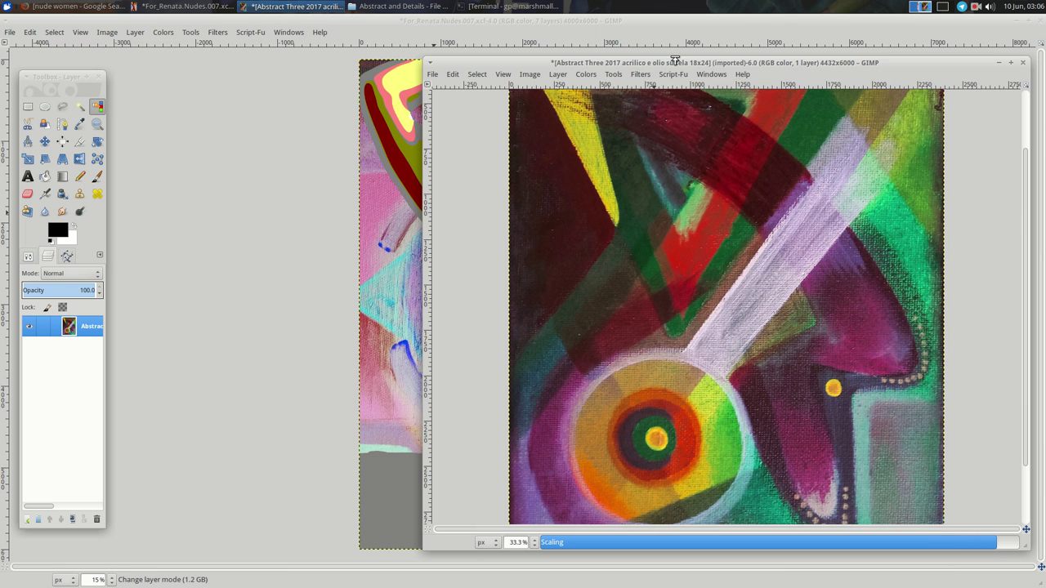
Cut the whole painting to the clipboard and close it without saving
key("ctrl+x")
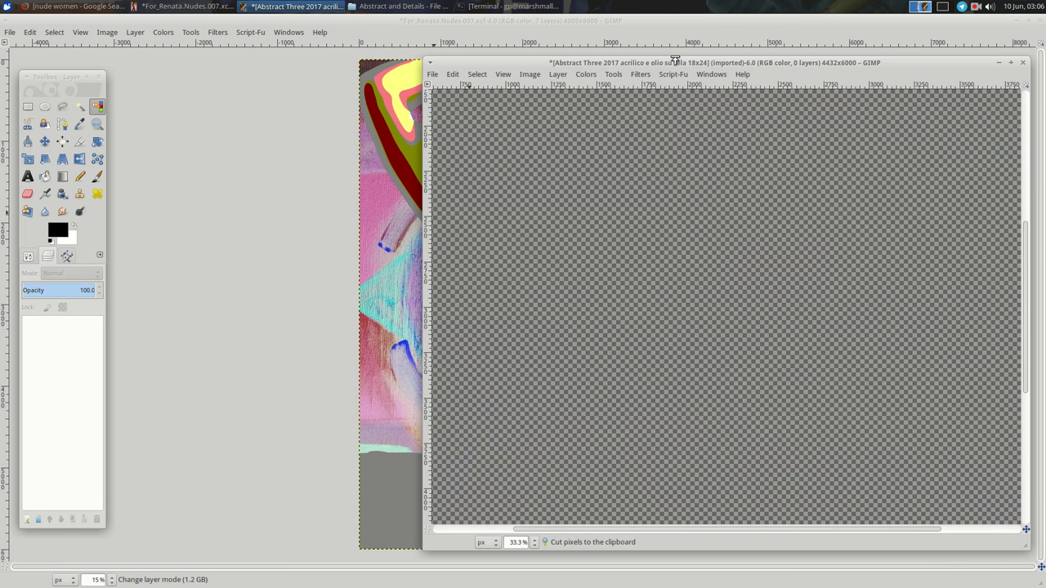
left_click(1025, 66)
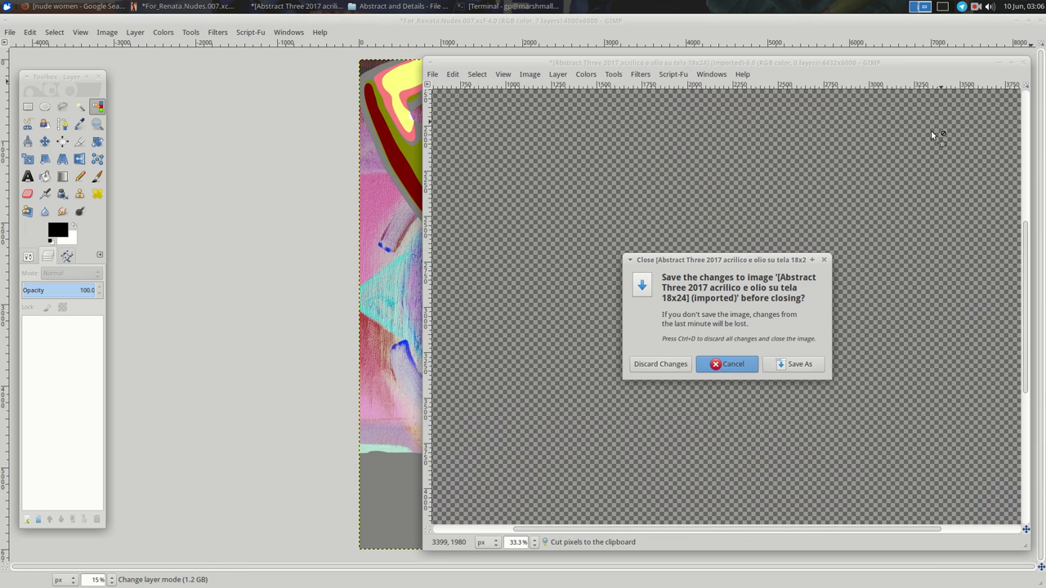
left_click(658, 364)
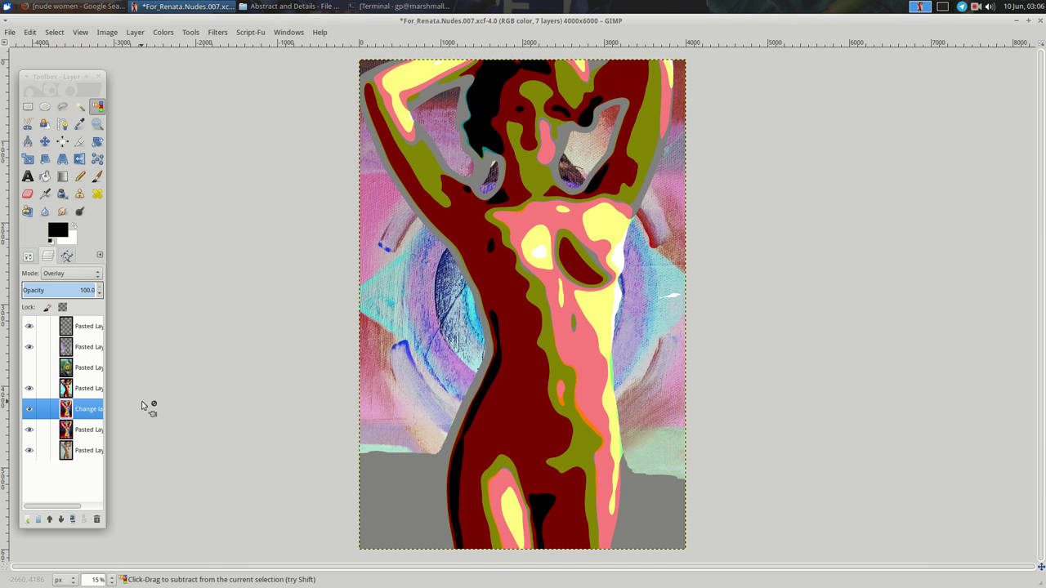
Paste Abstract Three as a new hidden layer and keep it the active layer
key("ctrl+v")
left_click(27, 520)
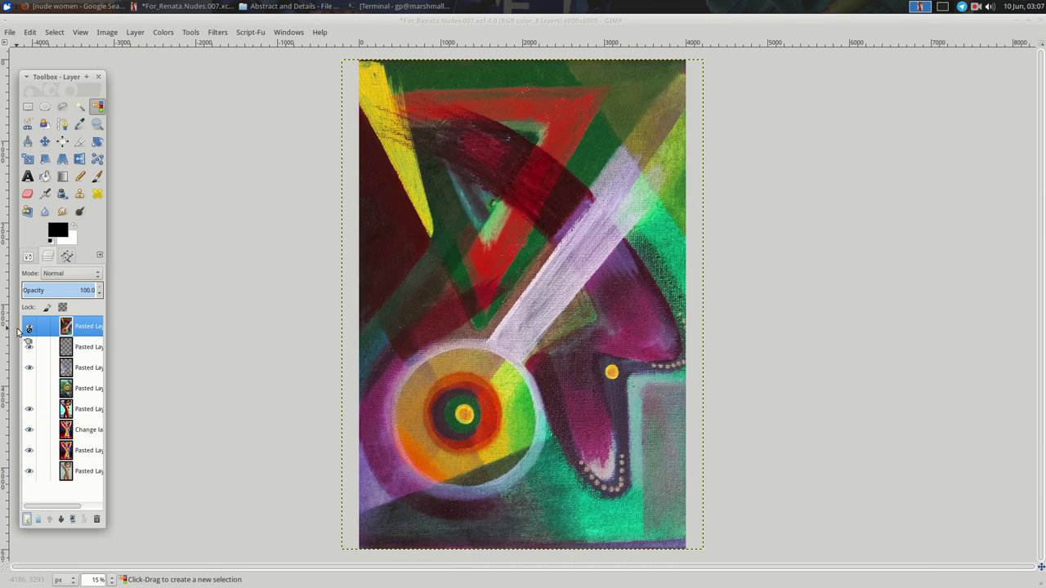
left_click(25, 328)
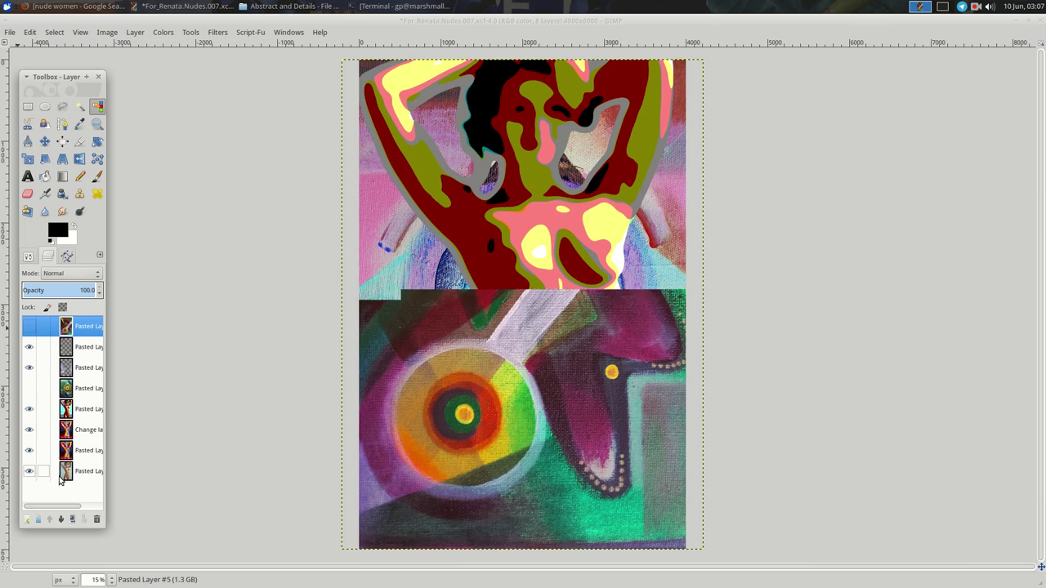
left_click(88, 402)
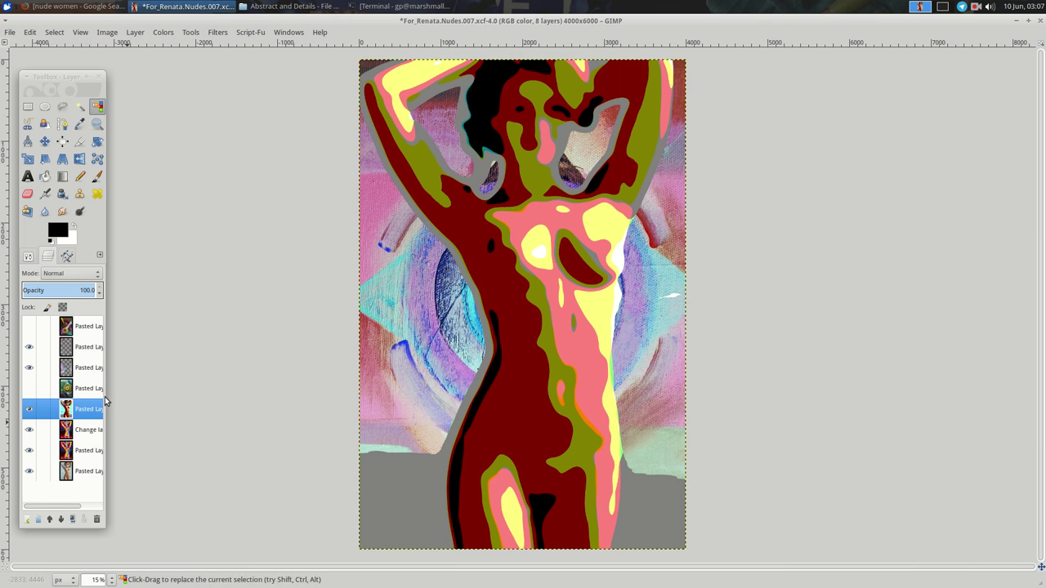
left_click(88, 328)
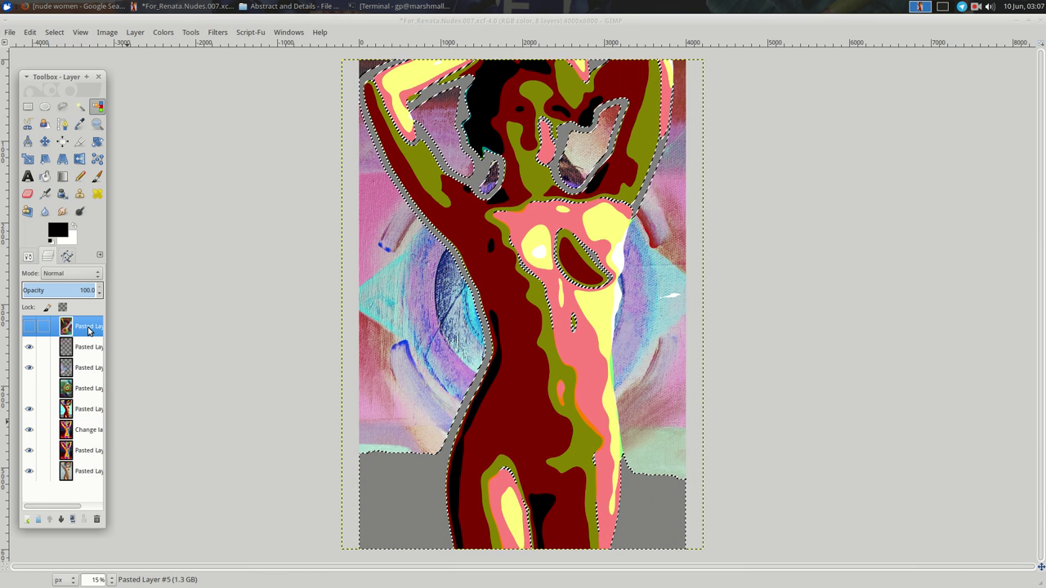
Copy the selected areas of the painting to a new layer and reapply Colorify to grey it
key("ctrl+c")
key("ctrl+v")
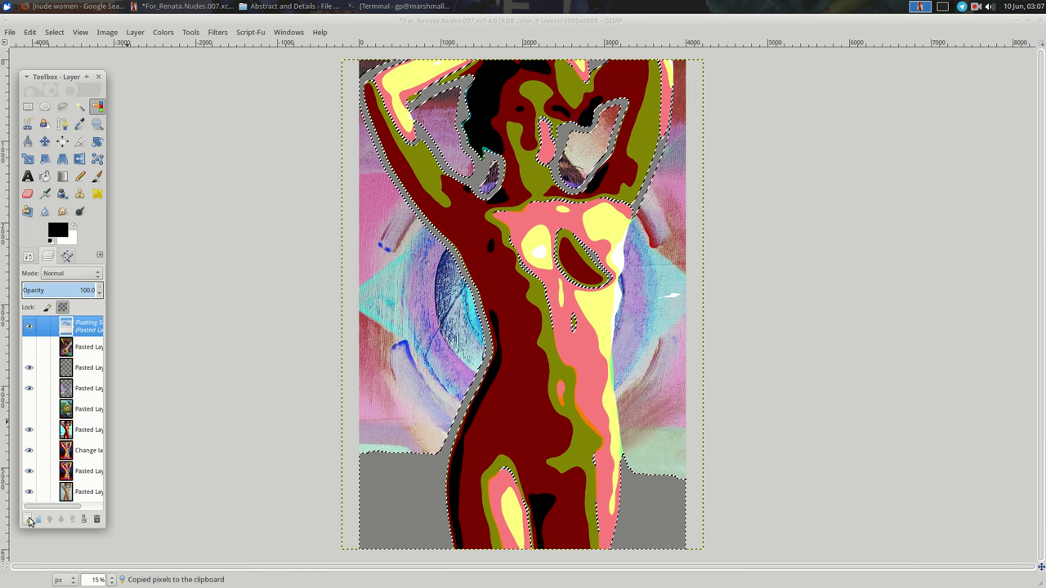
left_click(27, 519)
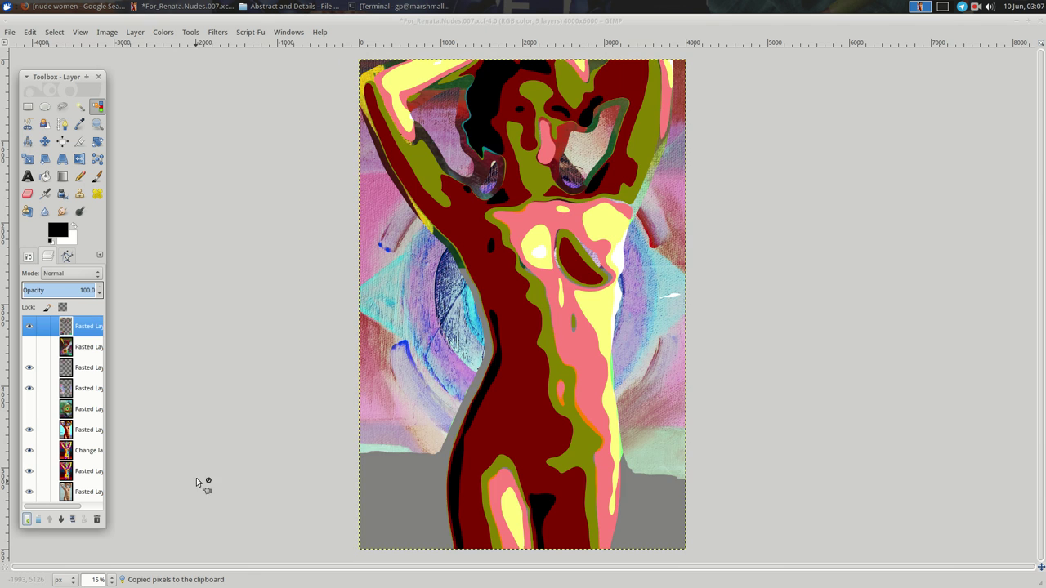
right_click(231, 299)
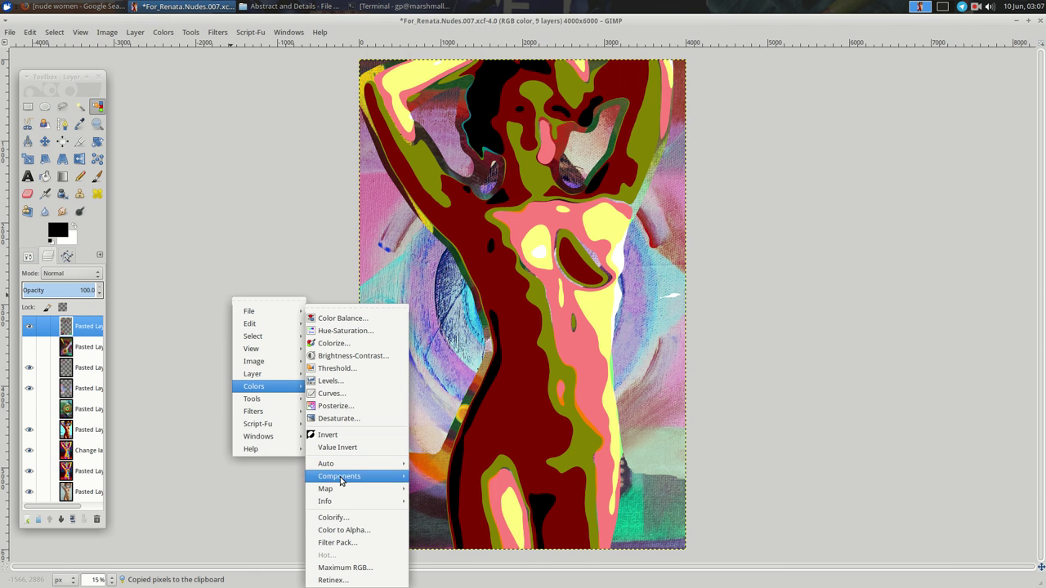
left_click(338, 518)
key("Return")
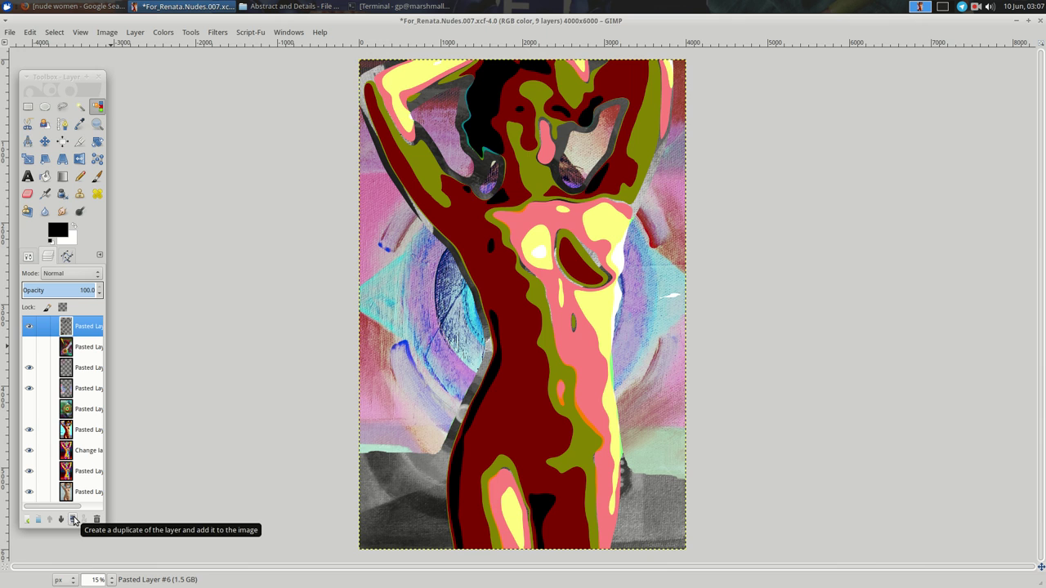
Duplicate the posterized figure layer and raise the copy to the top of the stack
left_click(86, 429)
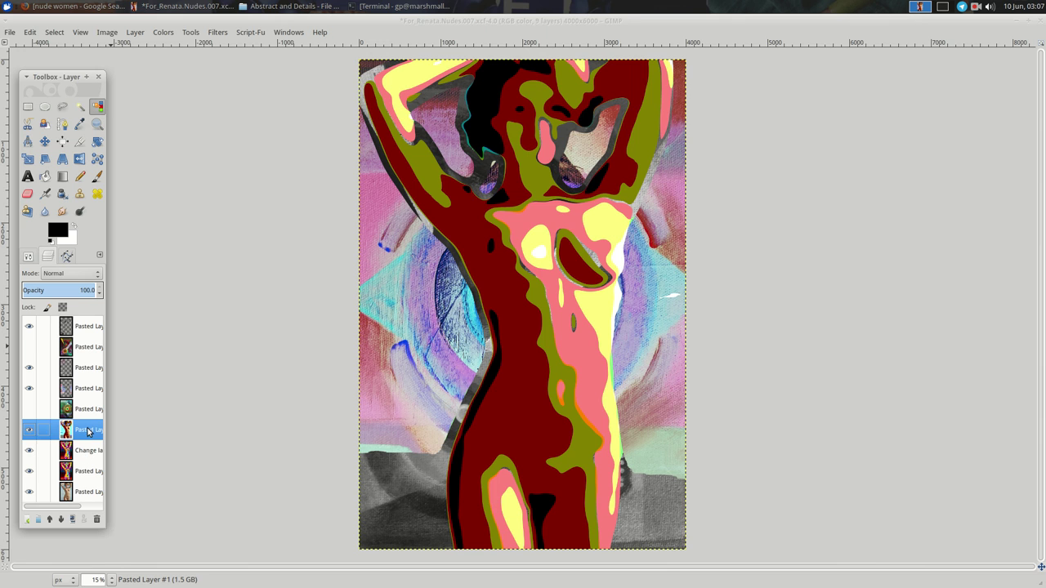
left_click(74, 520)
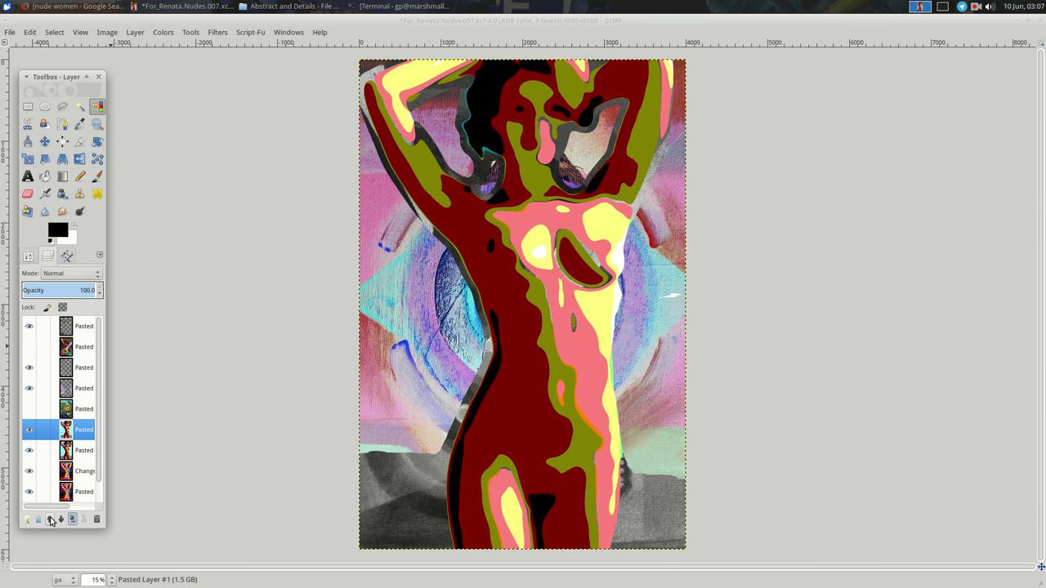
left_click(48, 521)
left_click(49, 521)
left_click(48, 520)
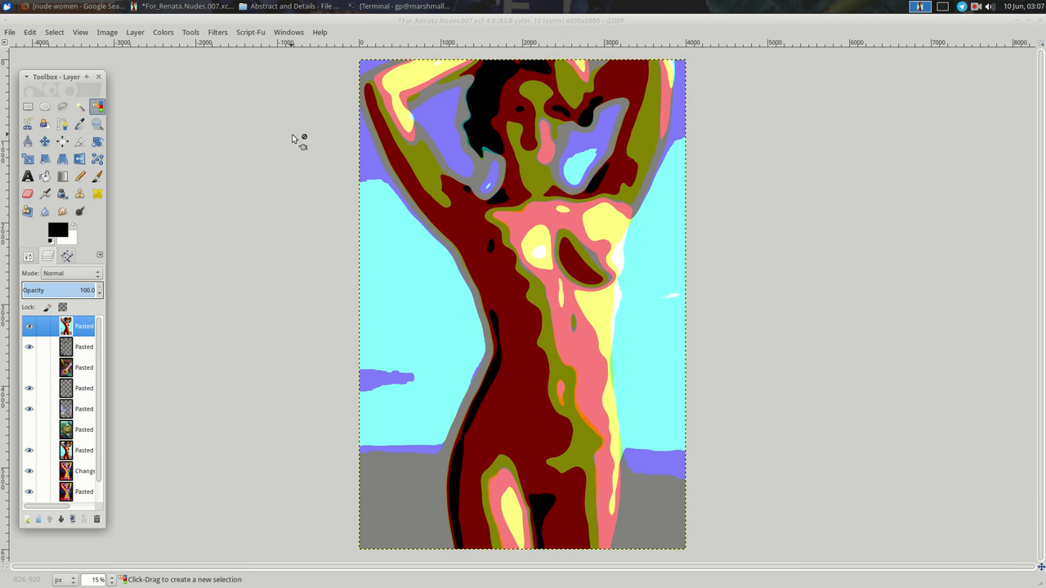
Cut the purple and grey areas out of the top figure copy, then deselect
left_click(370, 162)
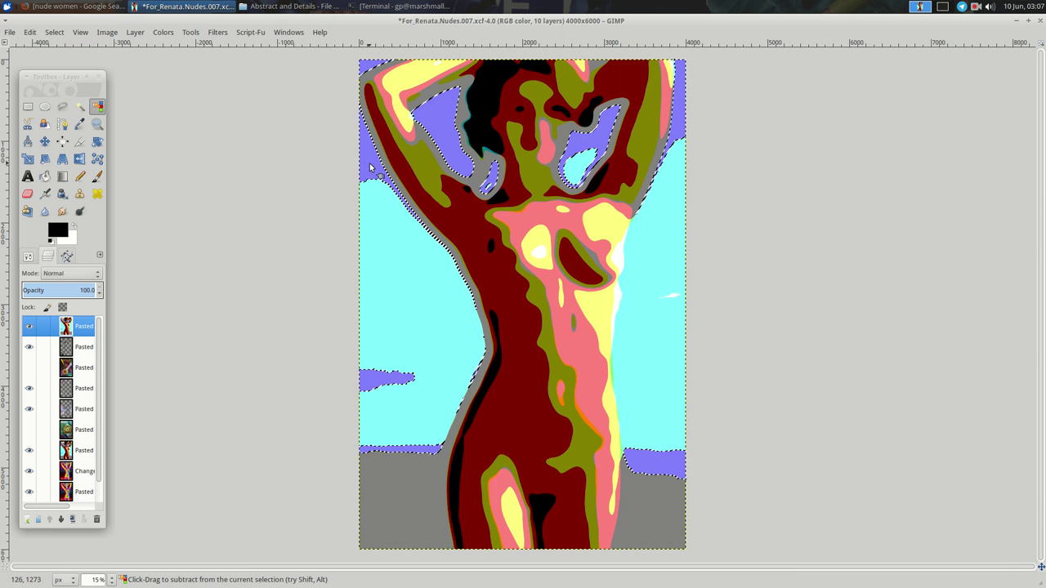
key("ctrl+x")
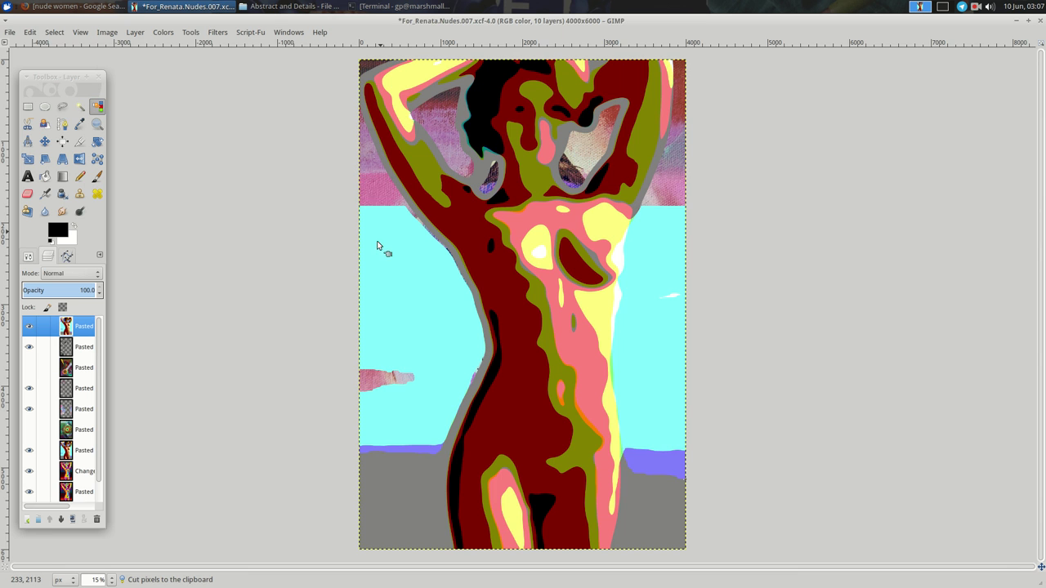
left_click(401, 472)
key("ctrl+x")
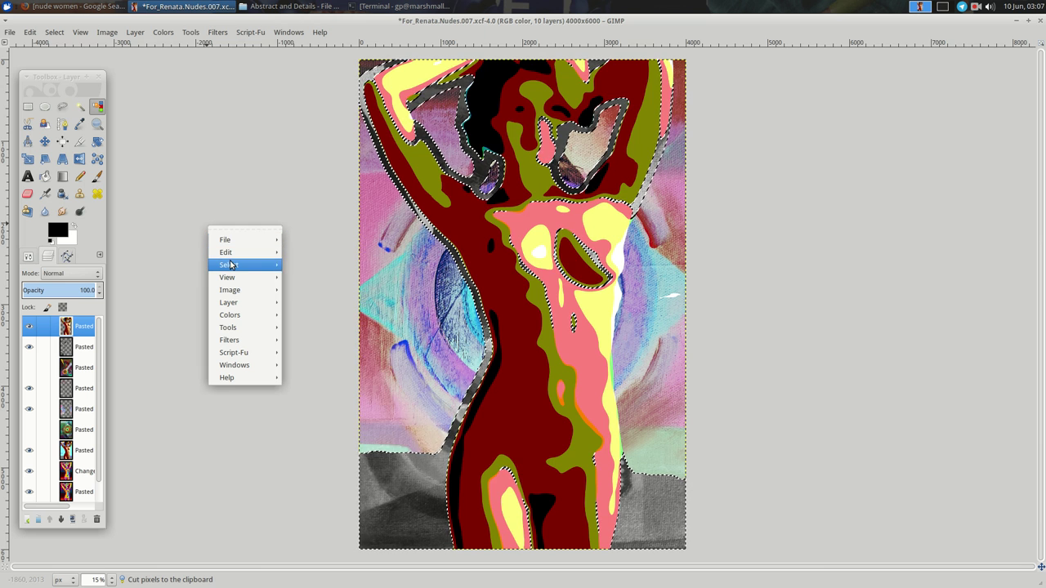
mouse_move(228, 265)
left_click(304, 286)
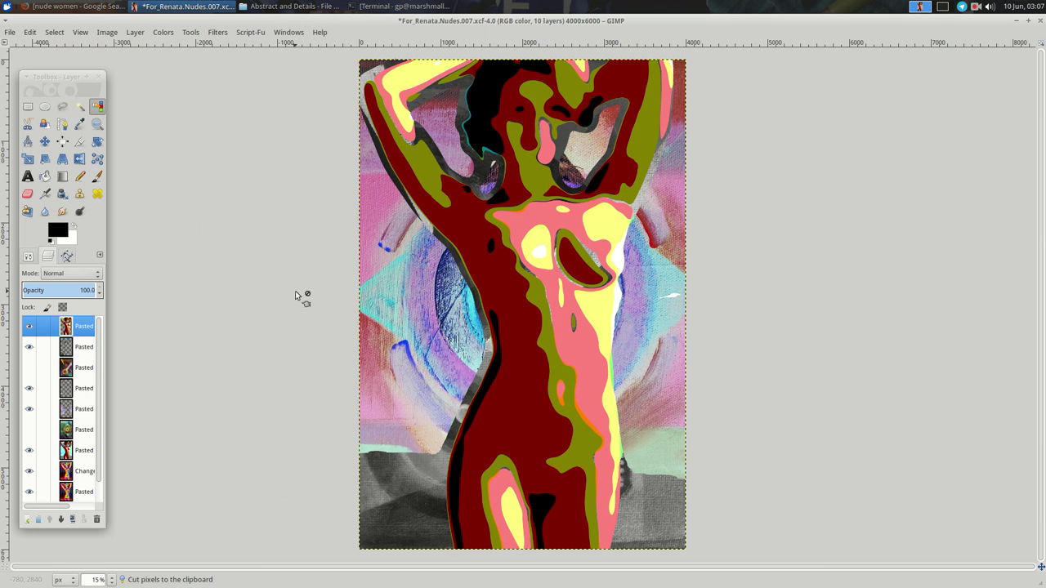
Colorify the top figure copy with custom colour black (000000)
right_click(189, 214)
mouse_move(210, 301)
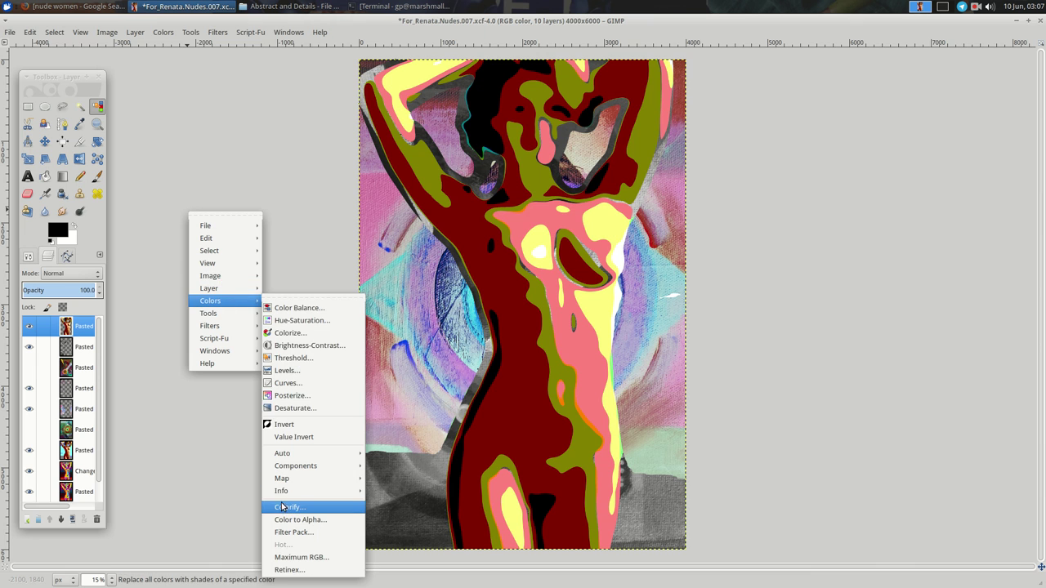
left_click(286, 506)
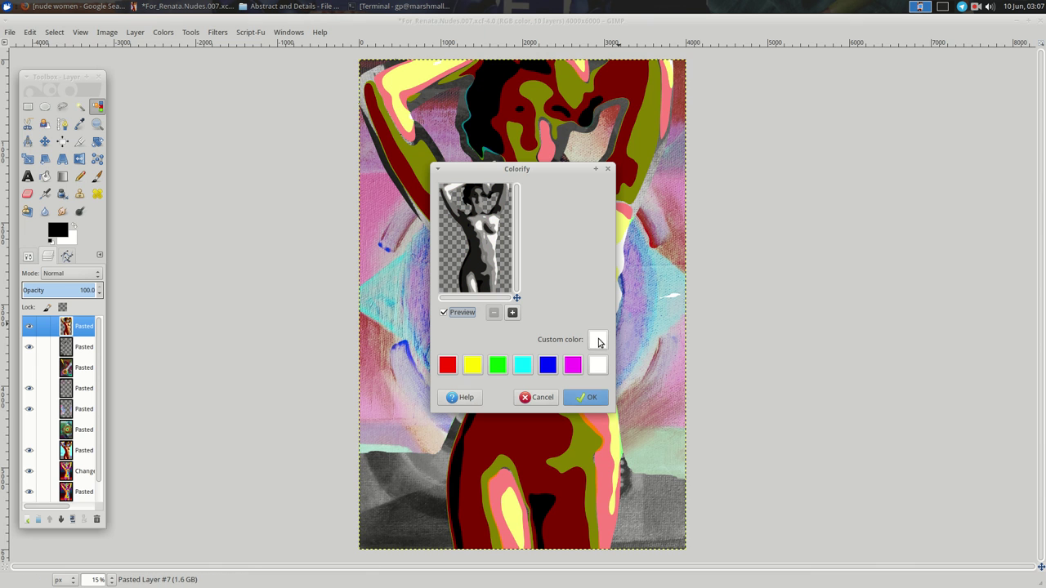
left_click(598, 340)
left_click_drag(468, 325, 360, 381)
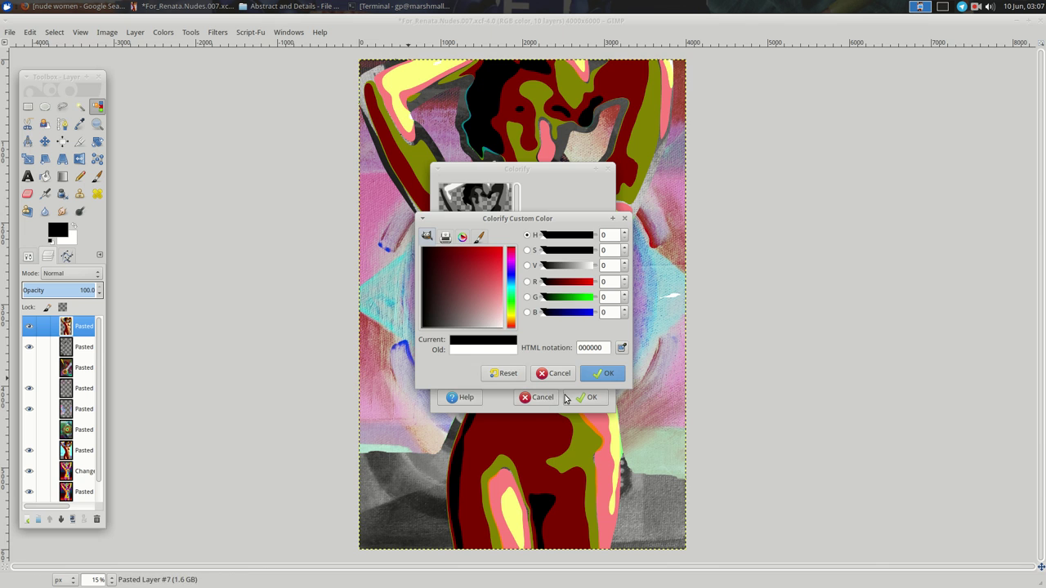
left_click(602, 373)
left_click(585, 397)
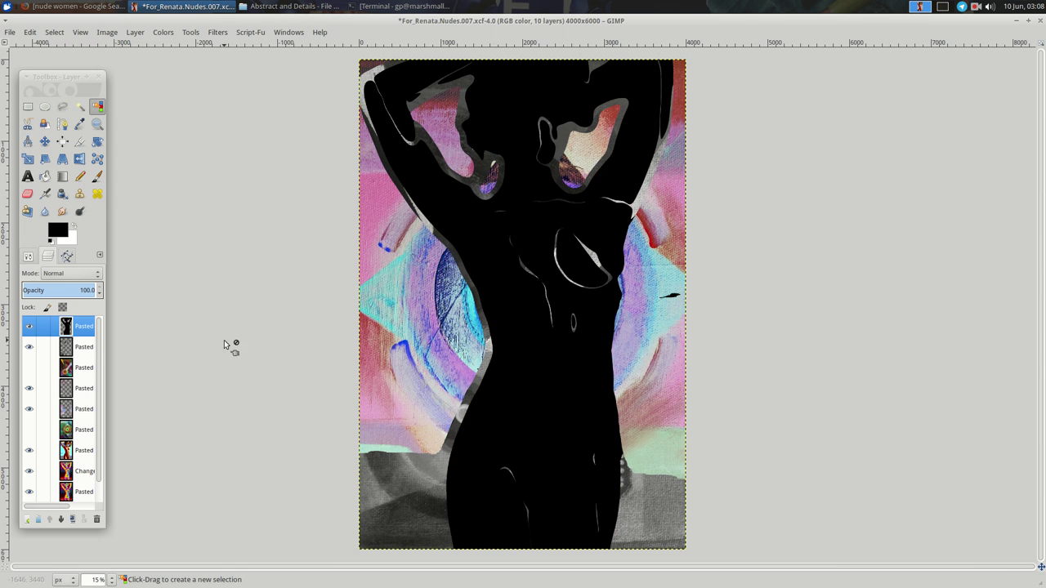
Shift the black silhouette layer a few pixels down and right
left_click(43, 145)
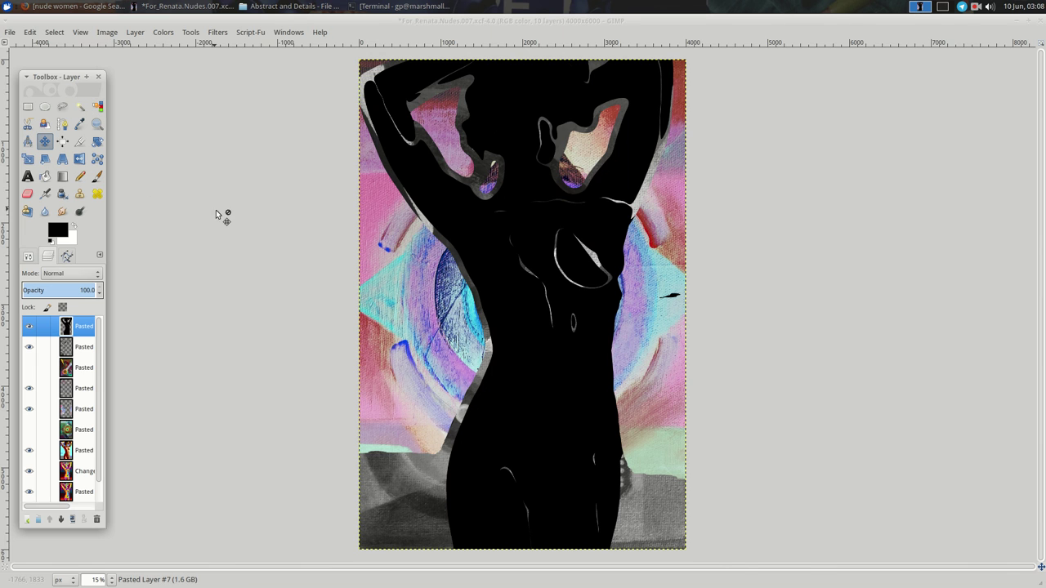
left_click(30, 257)
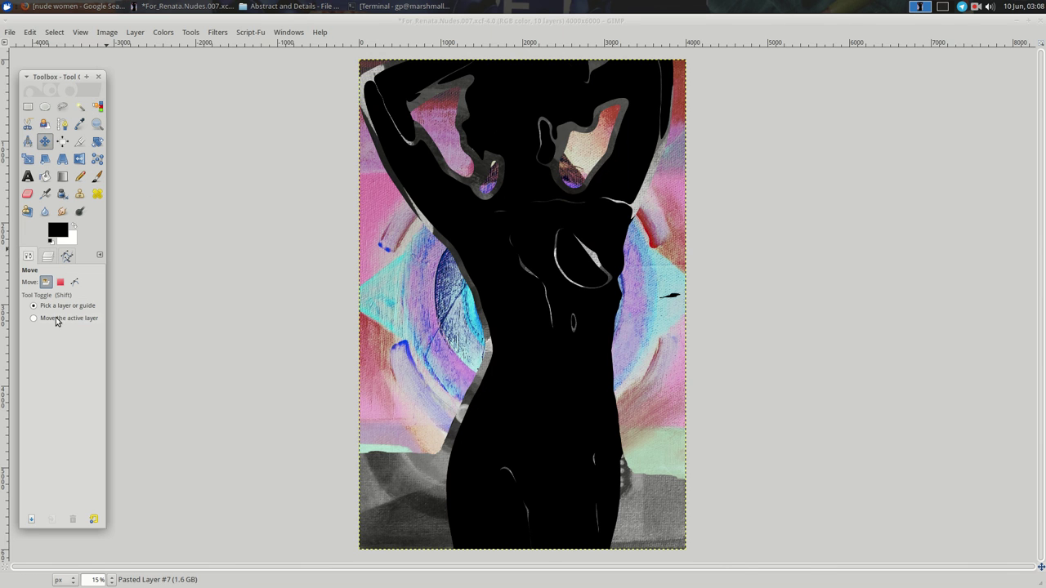
left_click(47, 256)
left_click_drag(274, 300, 278, 302)
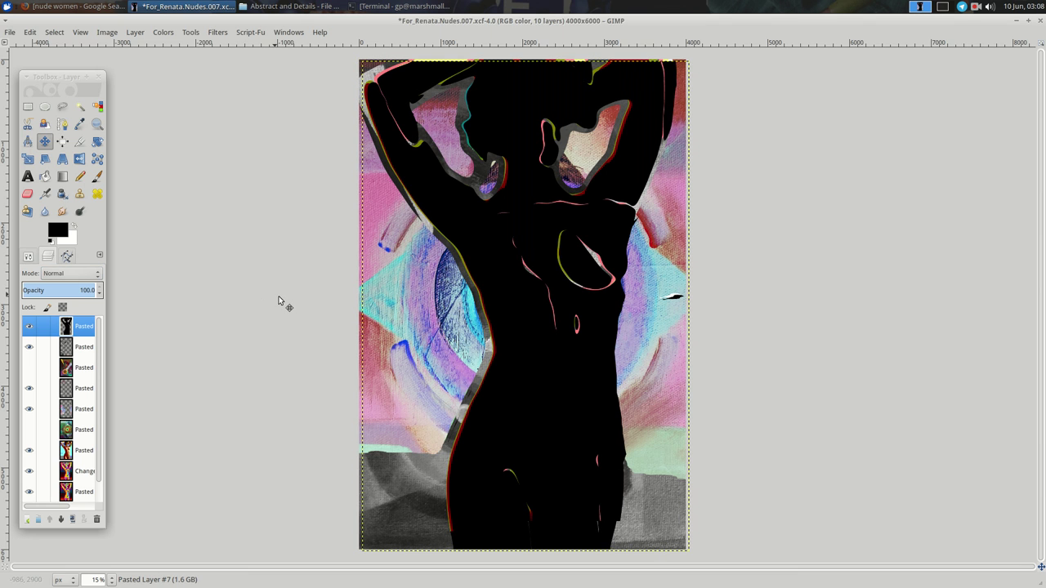
Enlarge the silhouette layer boundary proportionally to 4832×7248, centred
right_click(280, 221)
mouse_move(315, 298)
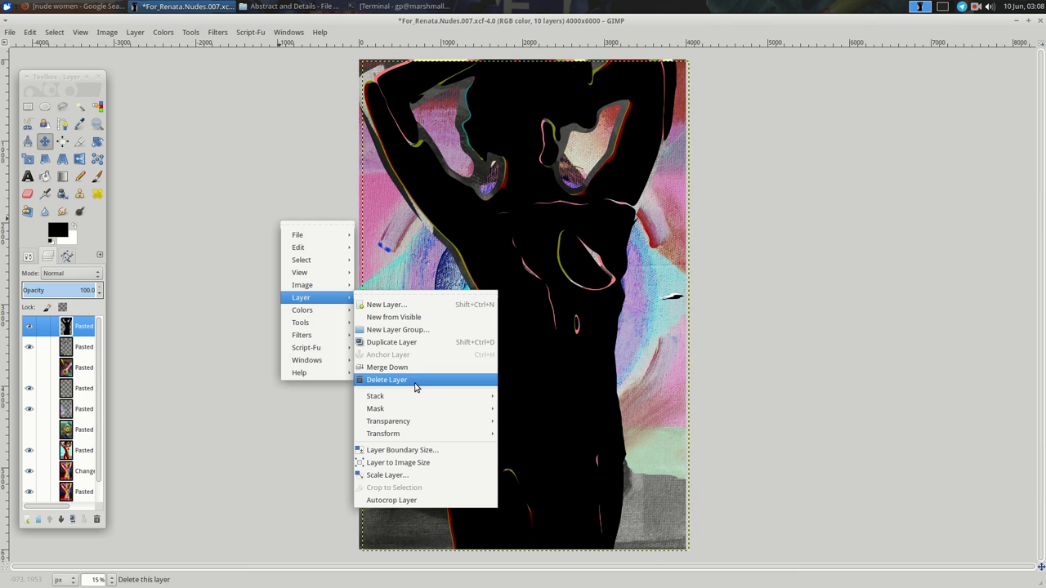
left_click(406, 450)
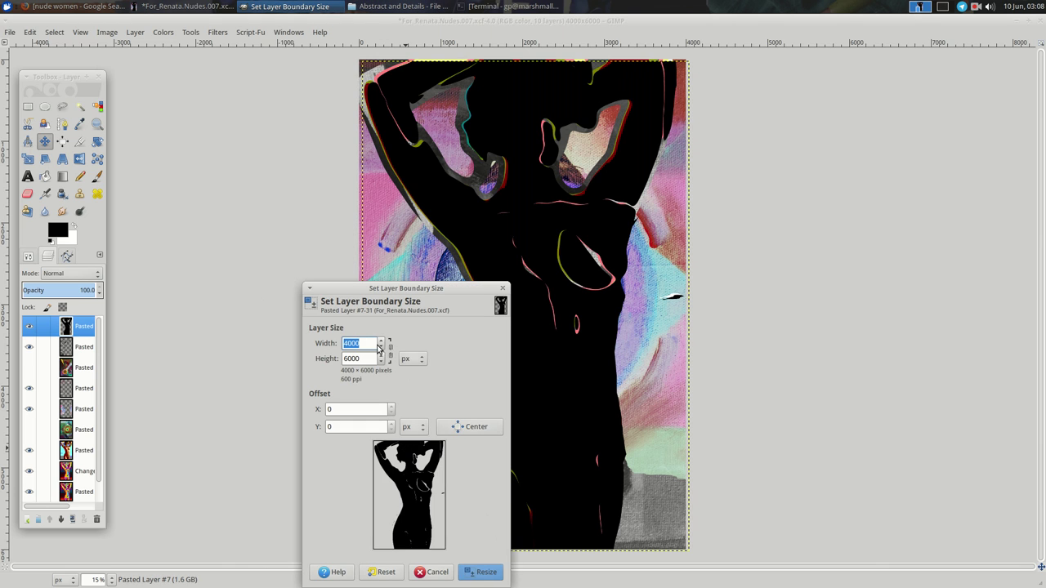
left_click(391, 351)
left_click(378, 341)
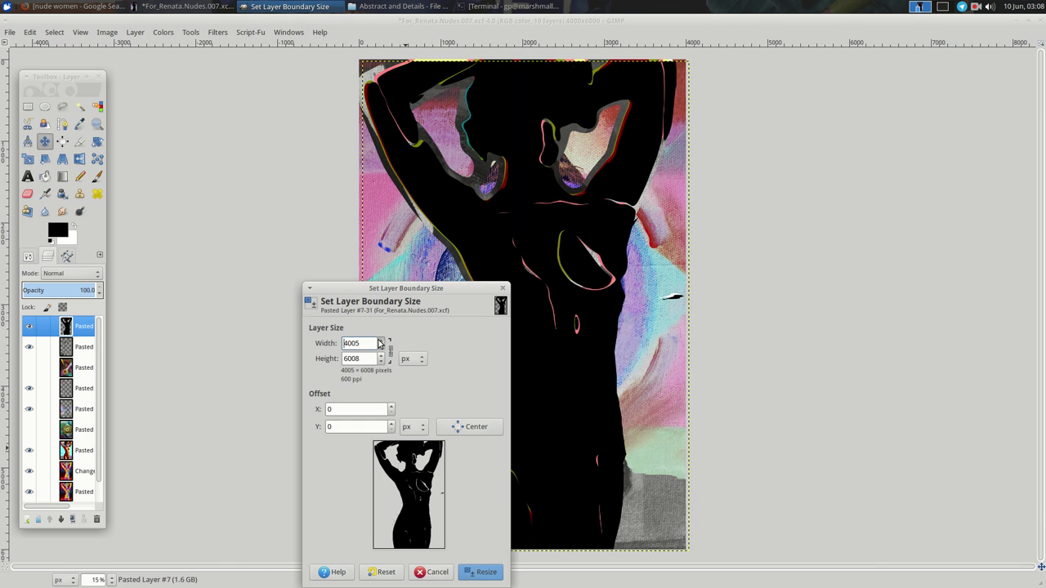
left_click(378, 341)
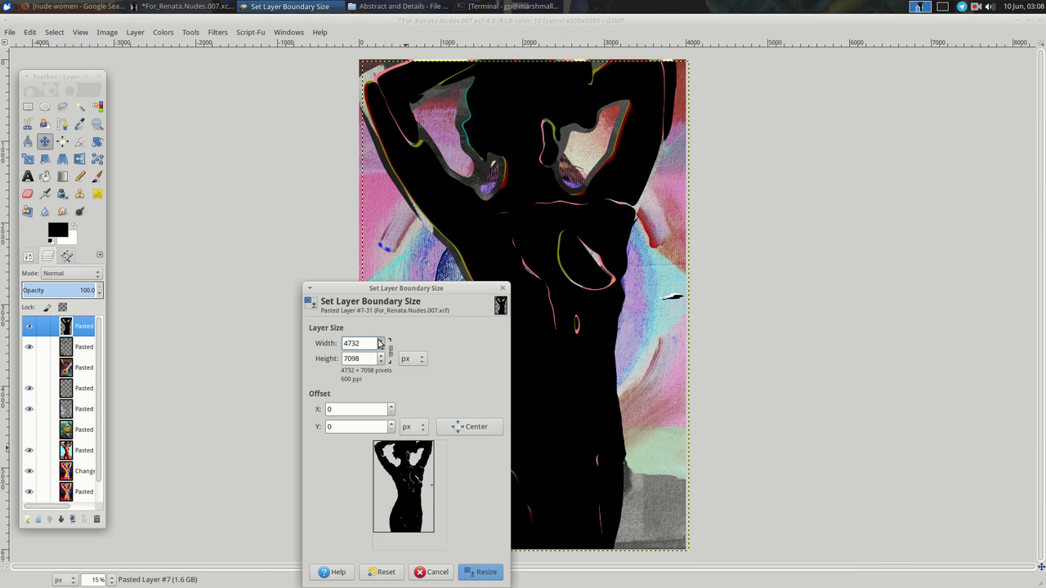
type("4832")
left_click(448, 426)
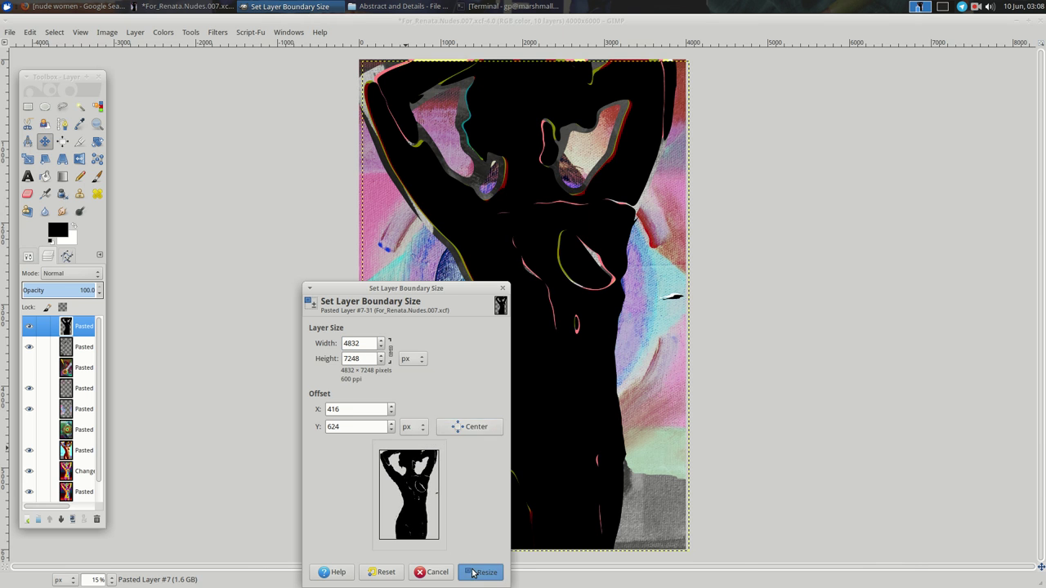
left_click(483, 572)
Soften the silhouette with a Gaussian blur
right_click(252, 299)
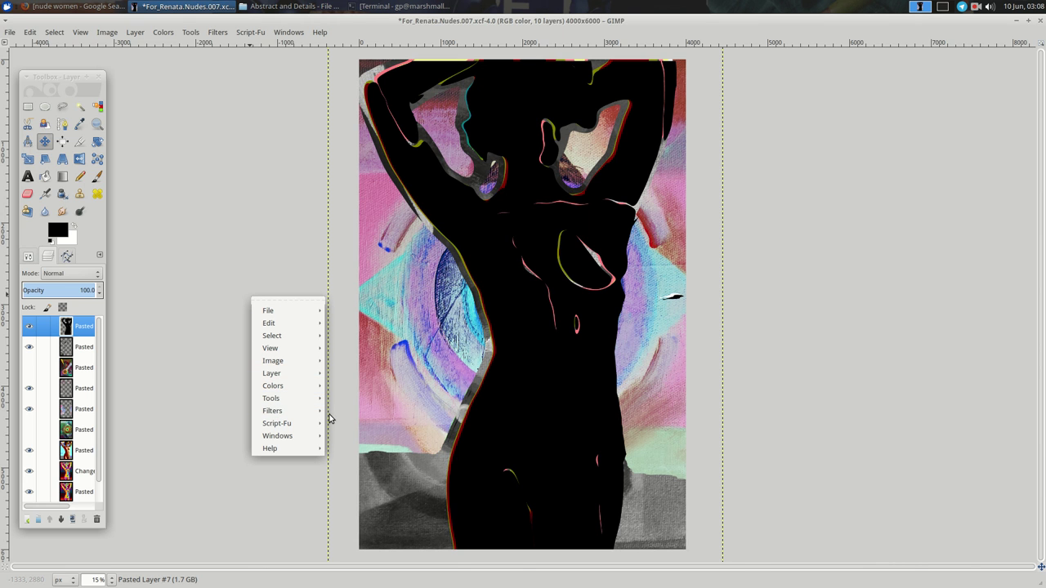
mouse_move(272, 410)
mouse_move(344, 372)
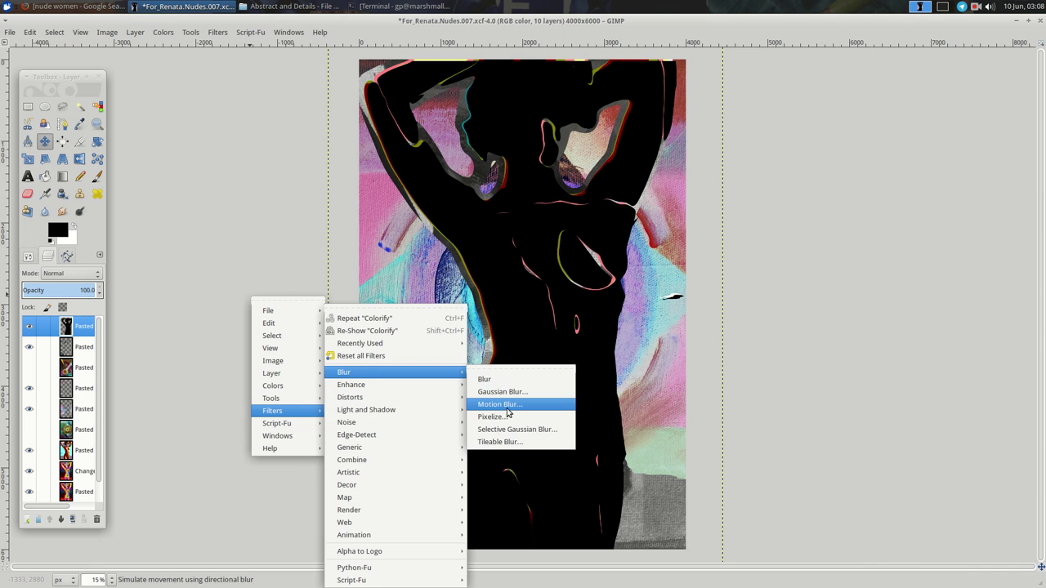
left_click(518, 397)
key("Return")
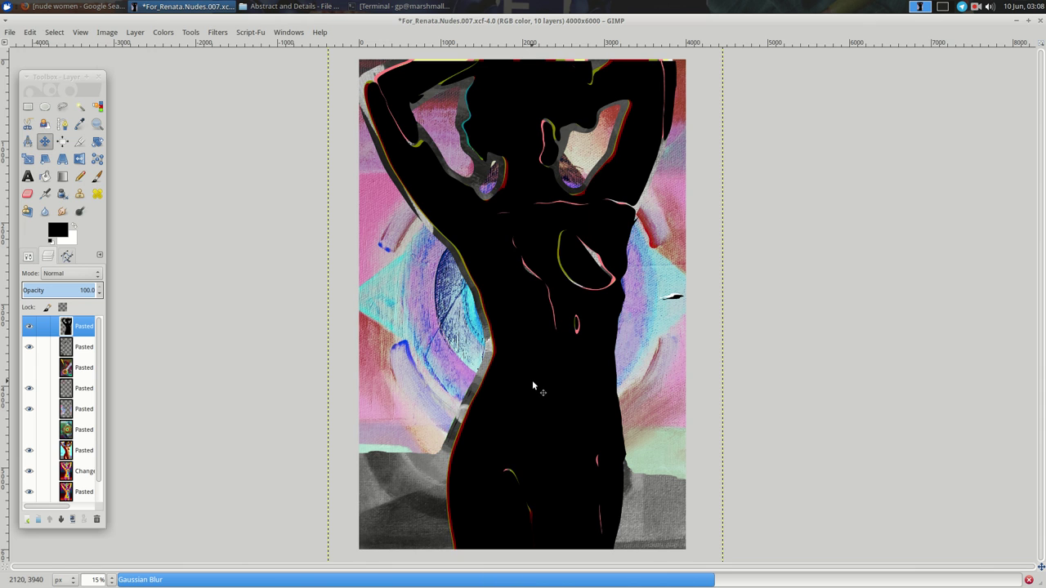
Duplicate the blurred silhouette, hide a silhouette layer, and select the Change layer
left_click(71, 520)
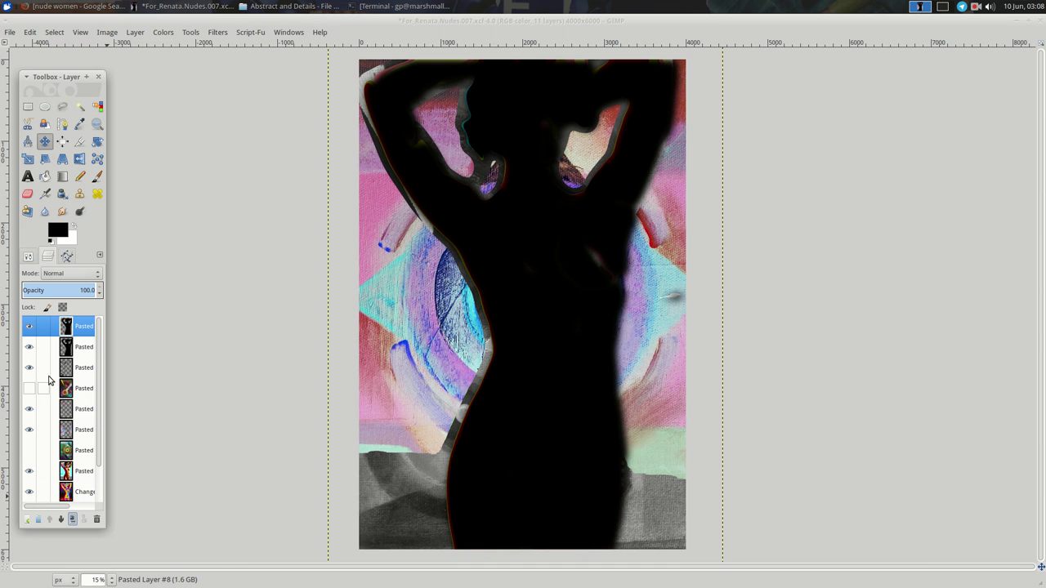
left_click(28, 348)
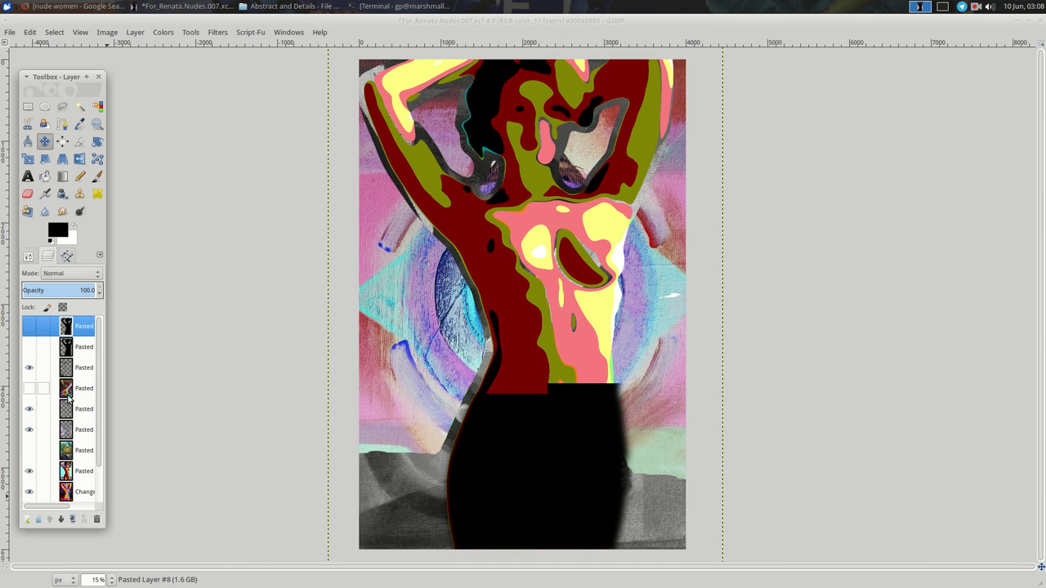
scroll(71, 426, "down", 1)
left_click(80, 451)
left_click(80, 431)
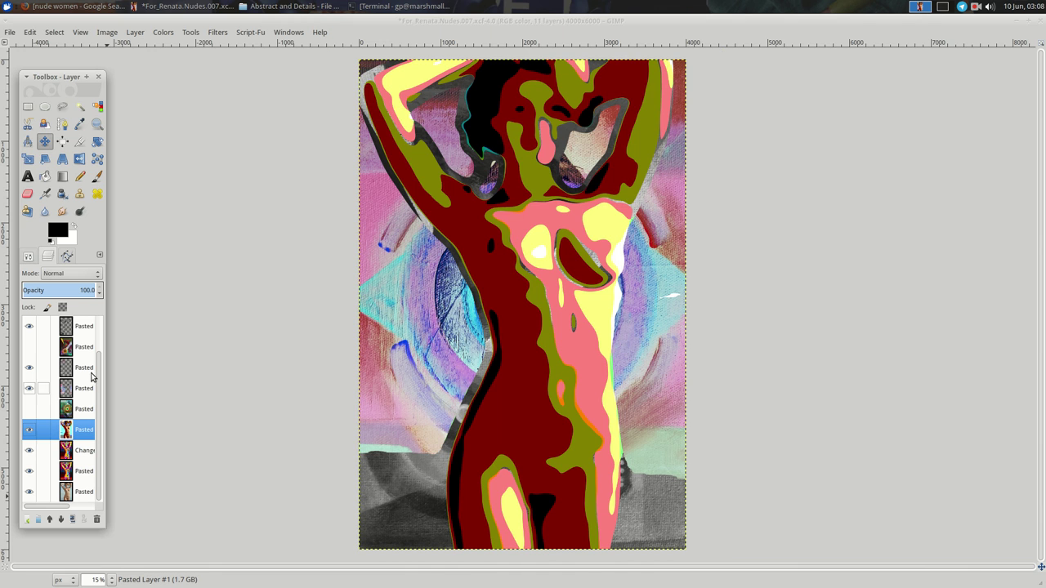
left_click(97, 107)
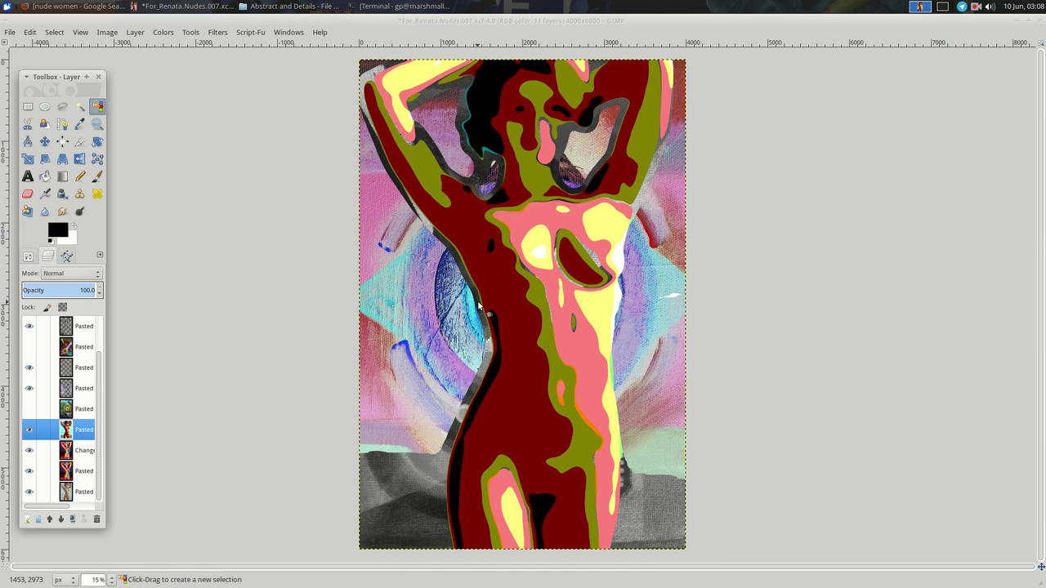
left_click(490, 270)
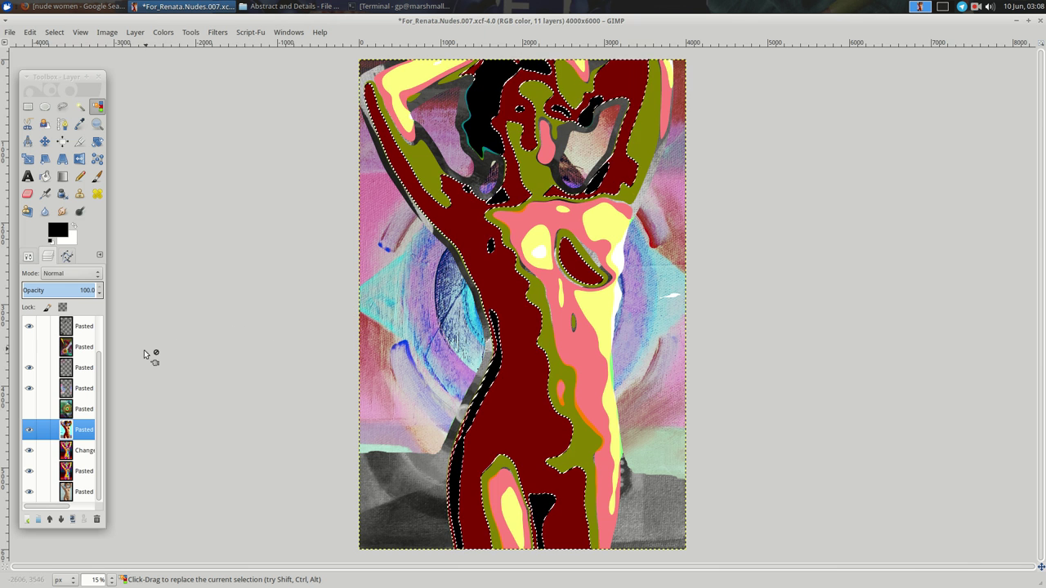
right_click(223, 359)
mouse_move(243, 398)
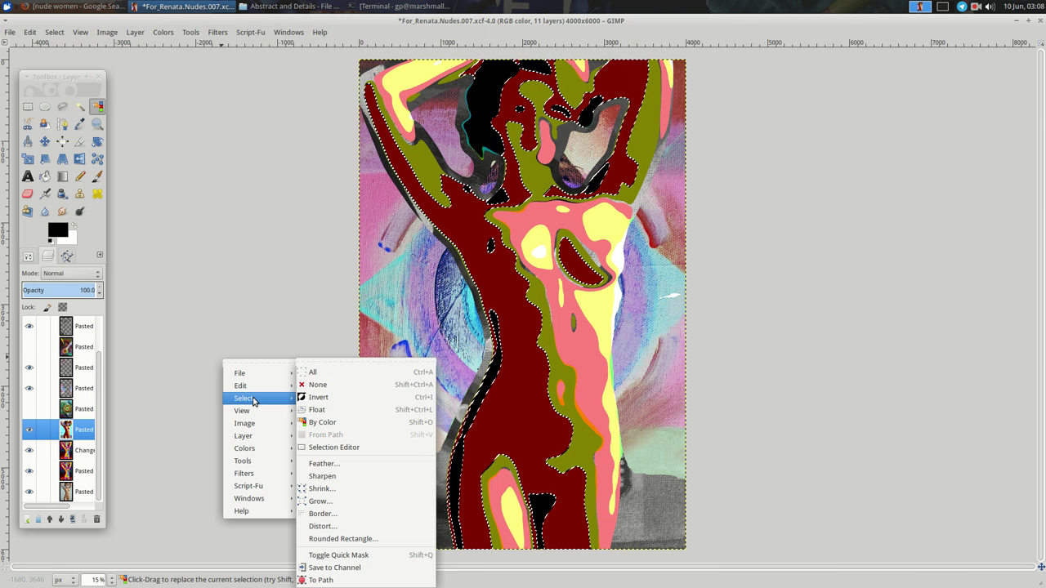
left_click(336, 385)
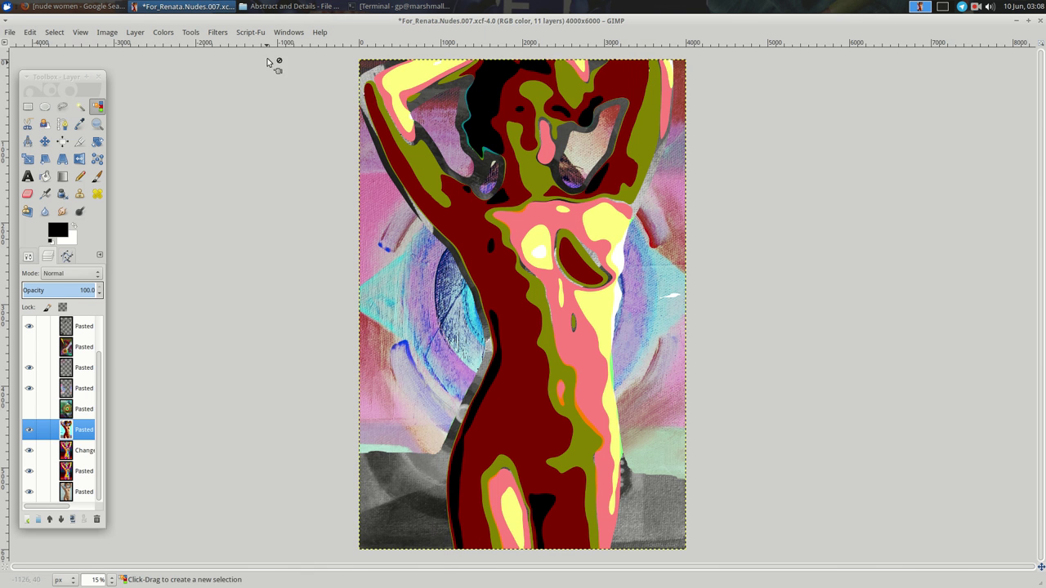
Open 'Abstract One 2017 acrylic and oil on canvas 30x24.jpg' from For_Renata/Abstract and Details
left_click(288, 6)
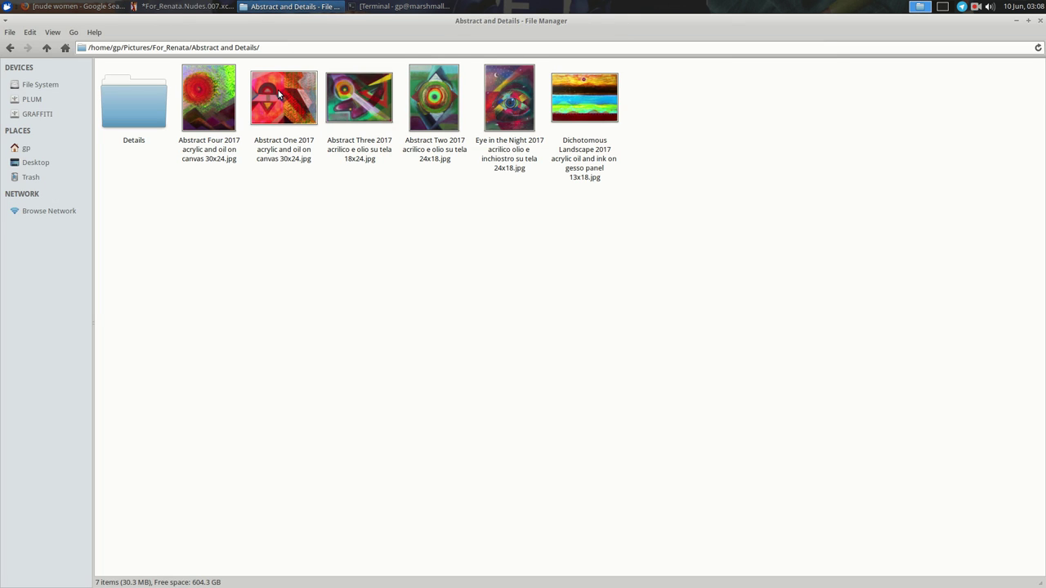
left_click(184, 6)
right_click(283, 166)
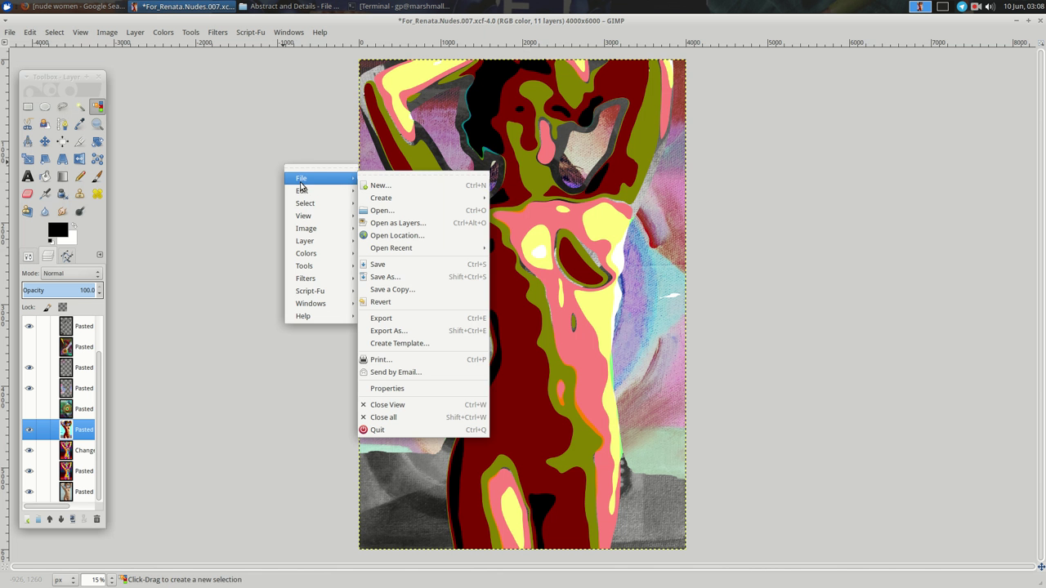
left_click(368, 211)
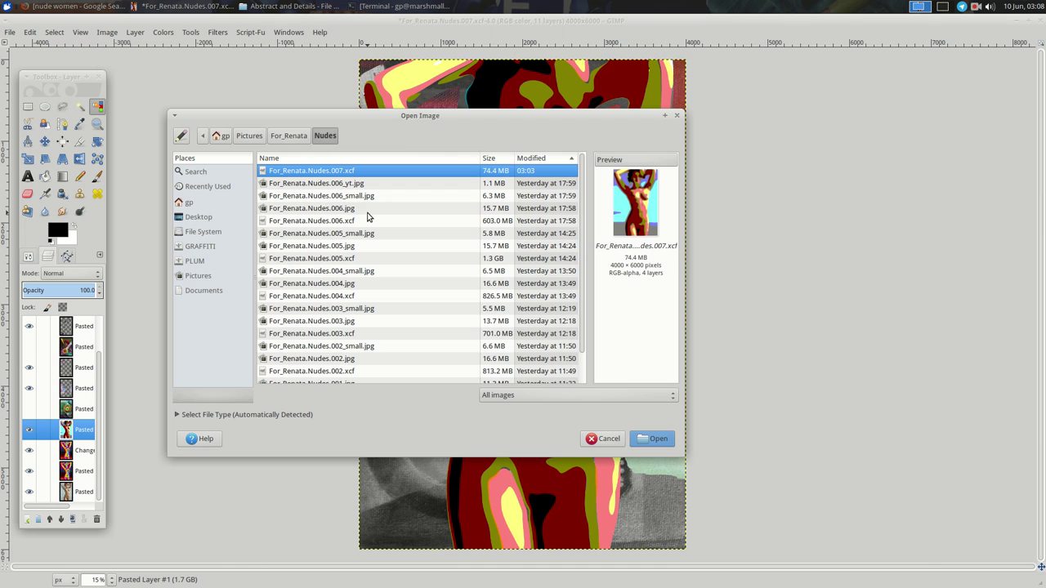
left_click(307, 139)
double_click(301, 184)
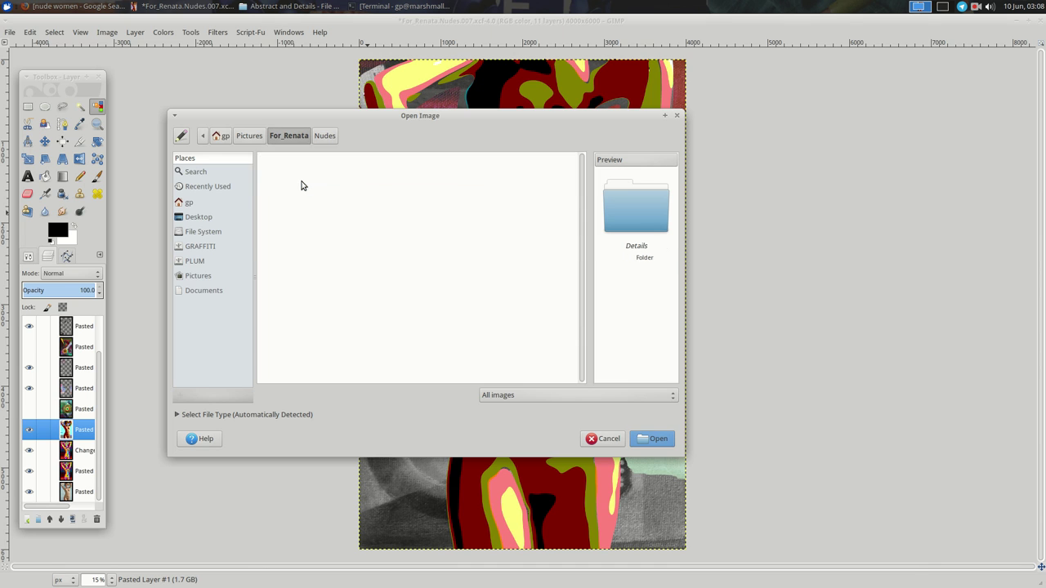
key("Down")
key("Down")
key("Down")
key("Down")
key("Down")
key("Return")
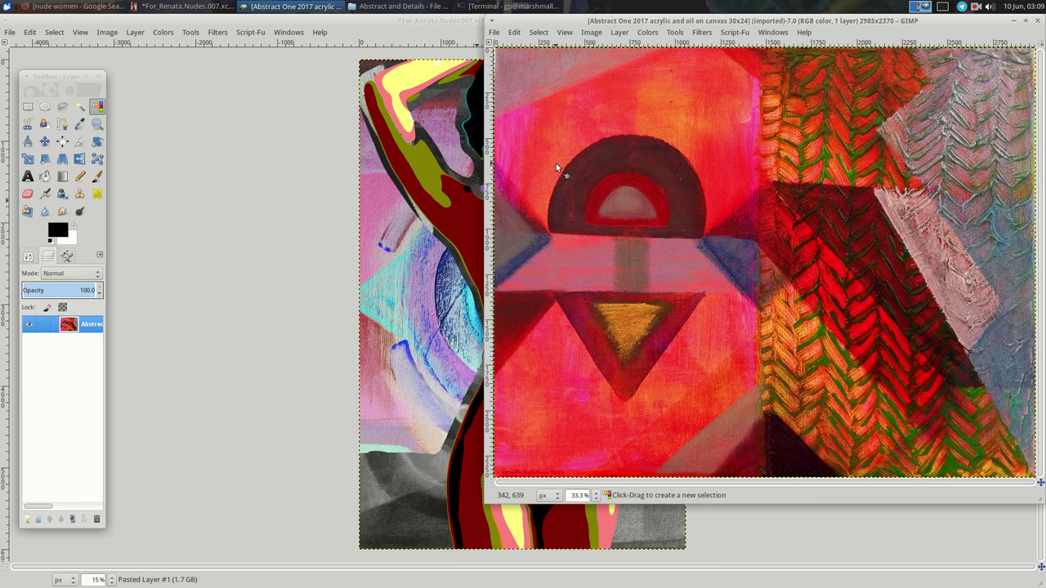
right_click(555, 163)
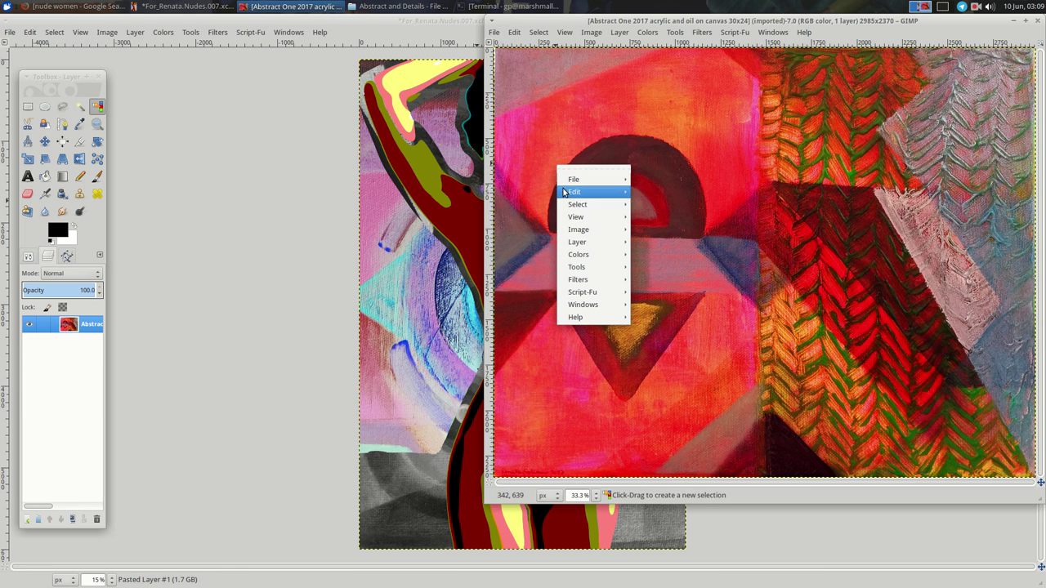
mouse_move(659, 261)
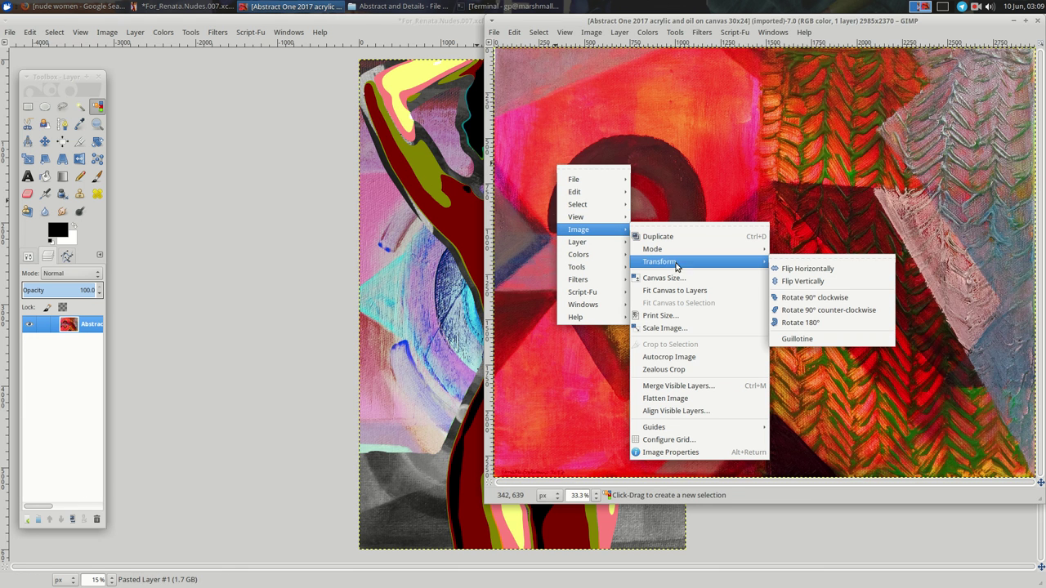
Rotate the Abstract One painting 90° clockwise and scale it to 4764×6000
left_click(809, 298)
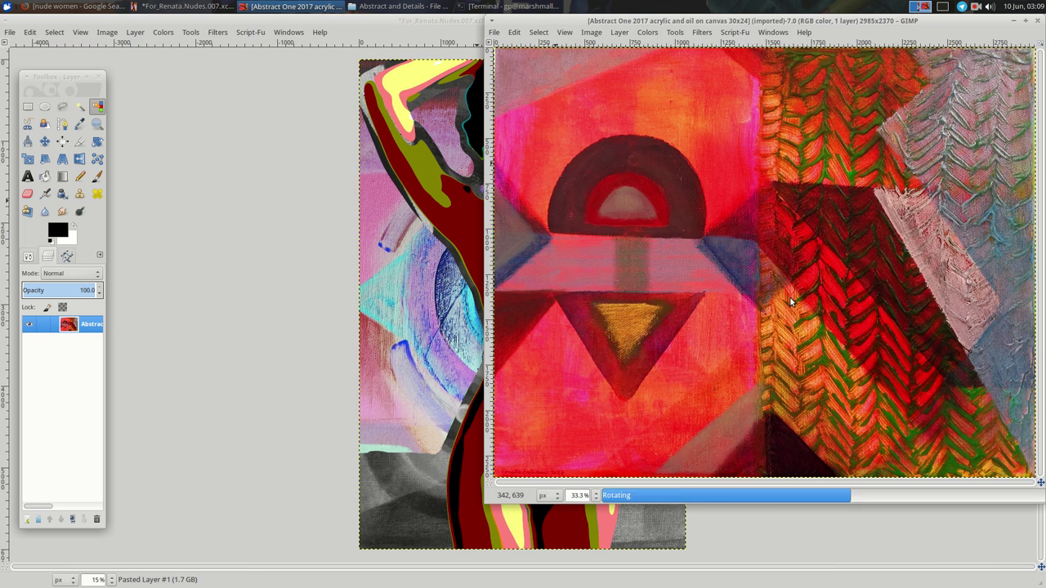
right_click(550, 178)
mouse_move(573, 241)
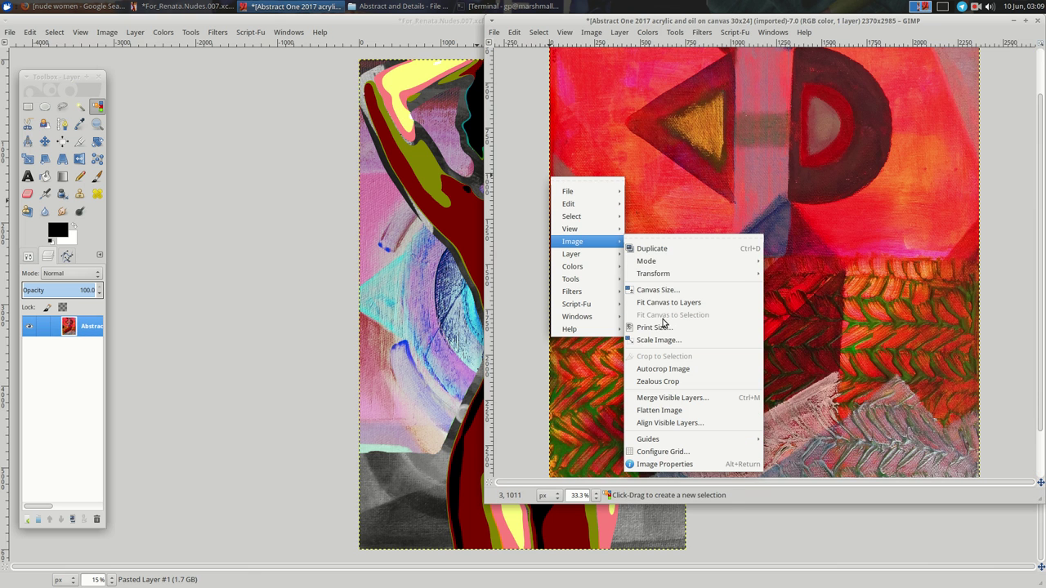
left_click(654, 340)
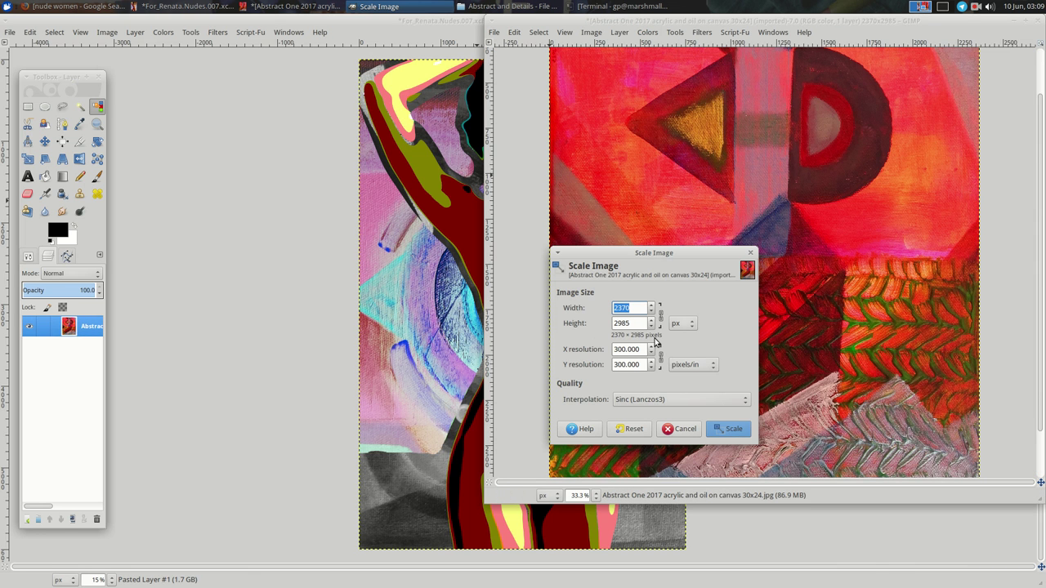
key("Tab")
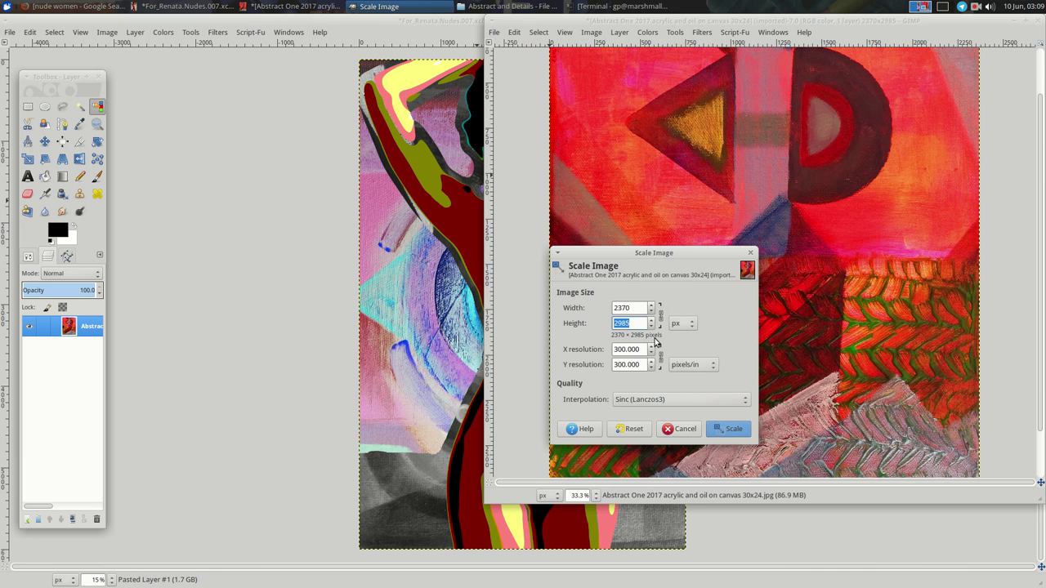
type("6000")
left_click(728, 430)
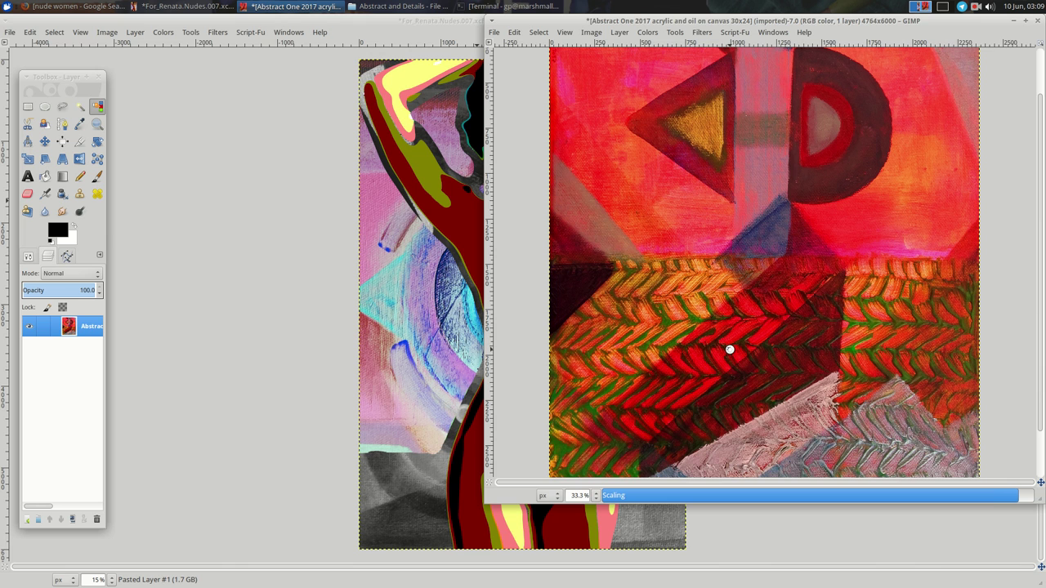
Cut the painting to the clipboard and close it, discarding changes
key("ctrl+x")
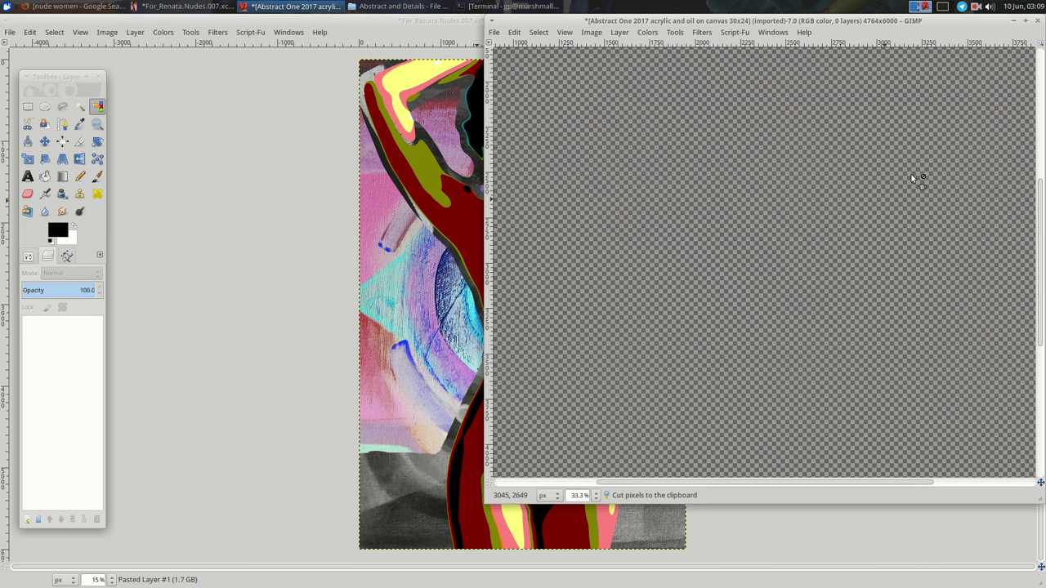
left_click(1040, 22)
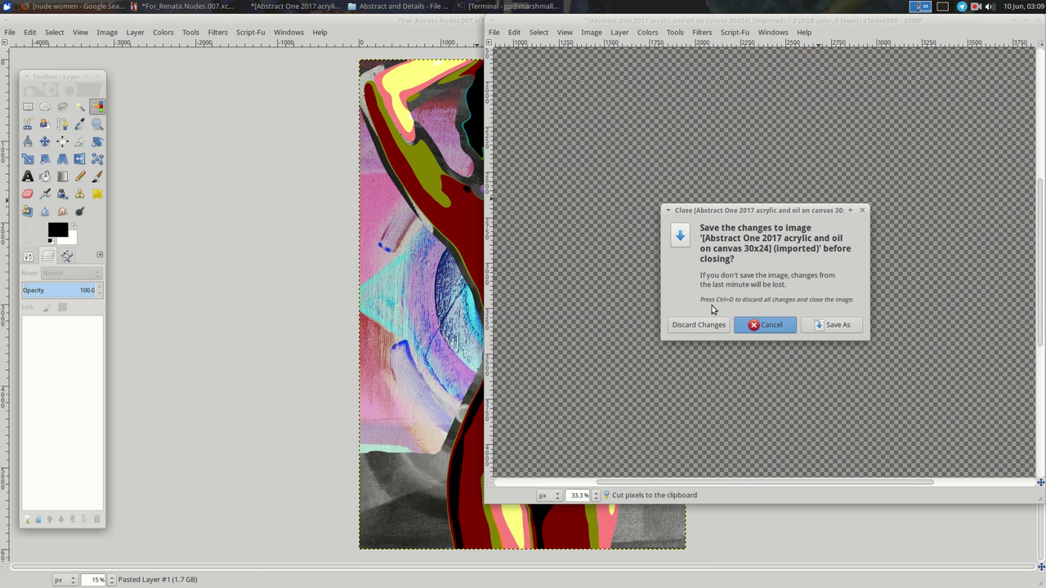
left_click(684, 325)
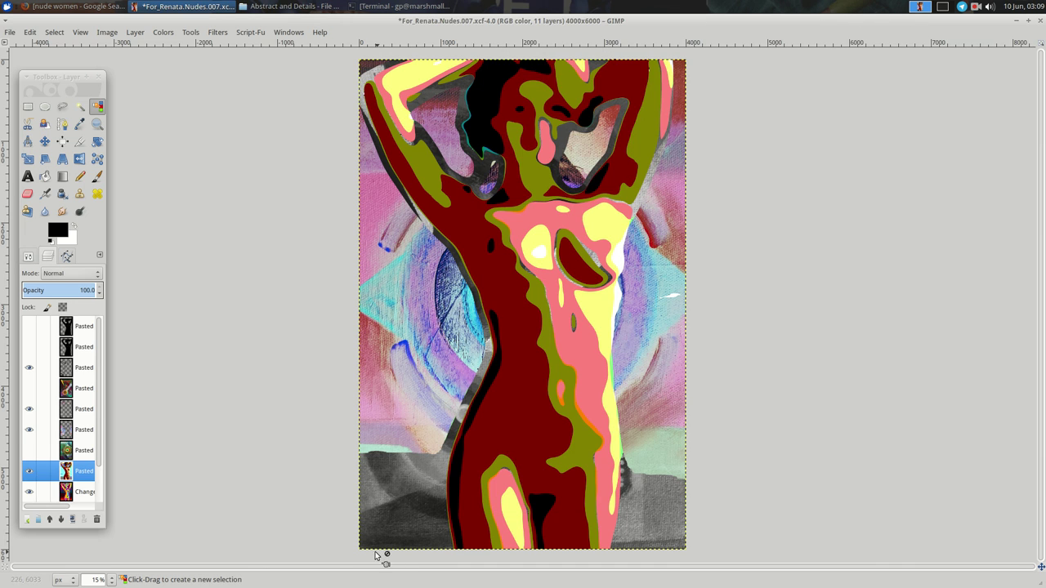
Paste the painting as a new layer, hide it, and reselect the figure layer
key("ctrl+v")
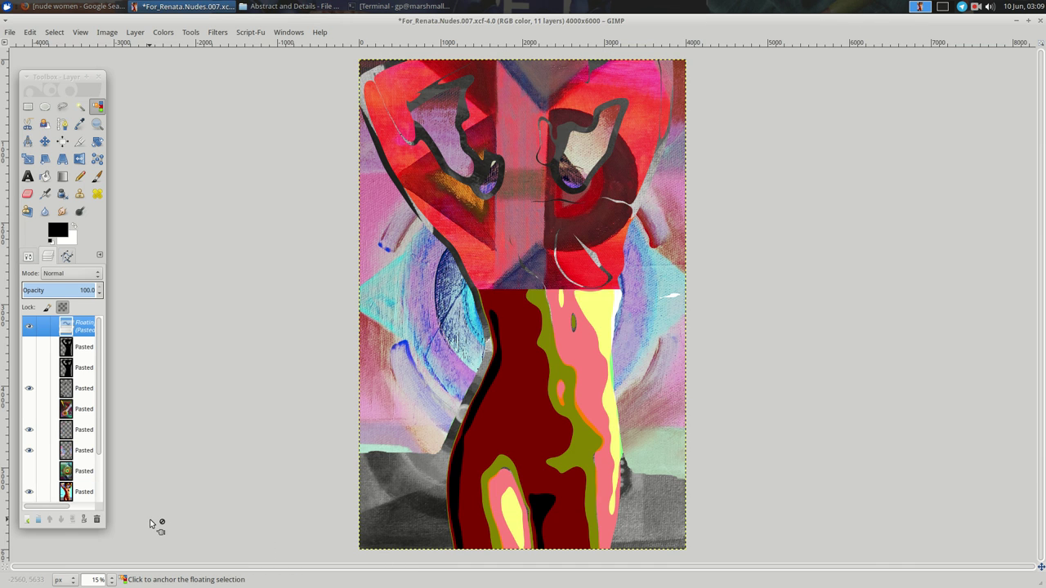
left_click(33, 519)
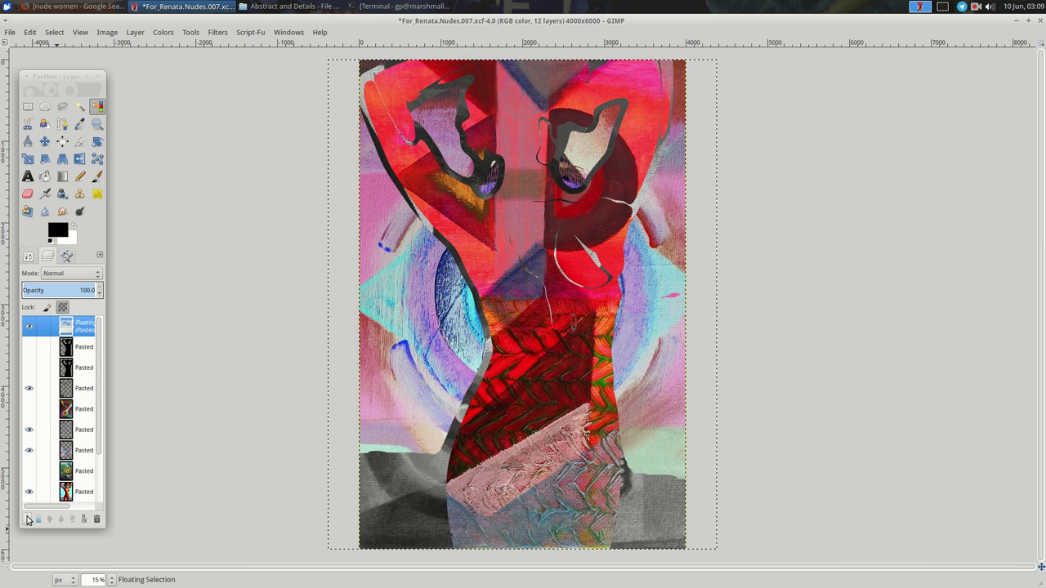
left_click(28, 520)
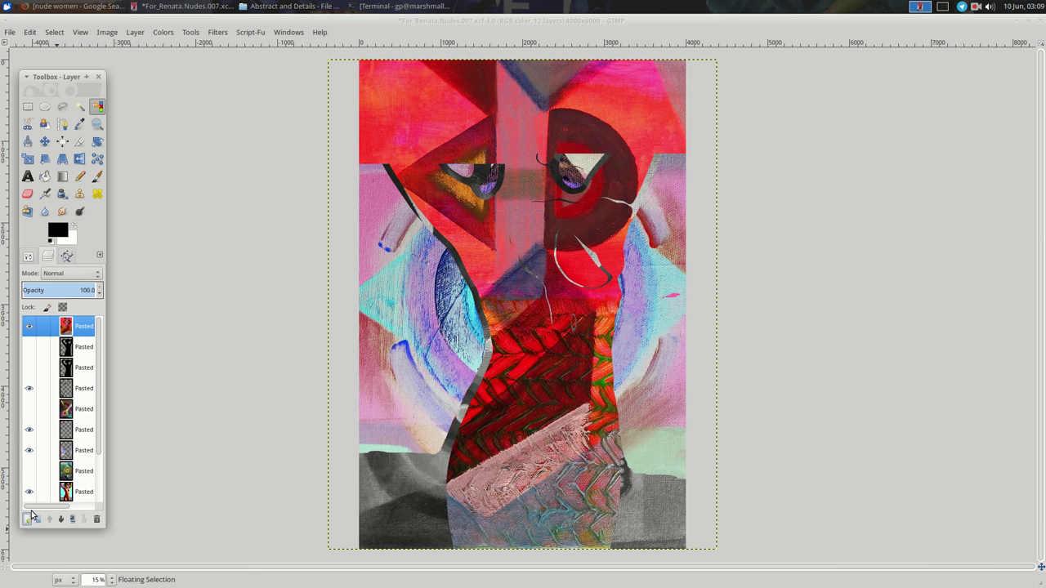
left_click(29, 328)
scroll(65, 409, "down", 3)
left_click(82, 433)
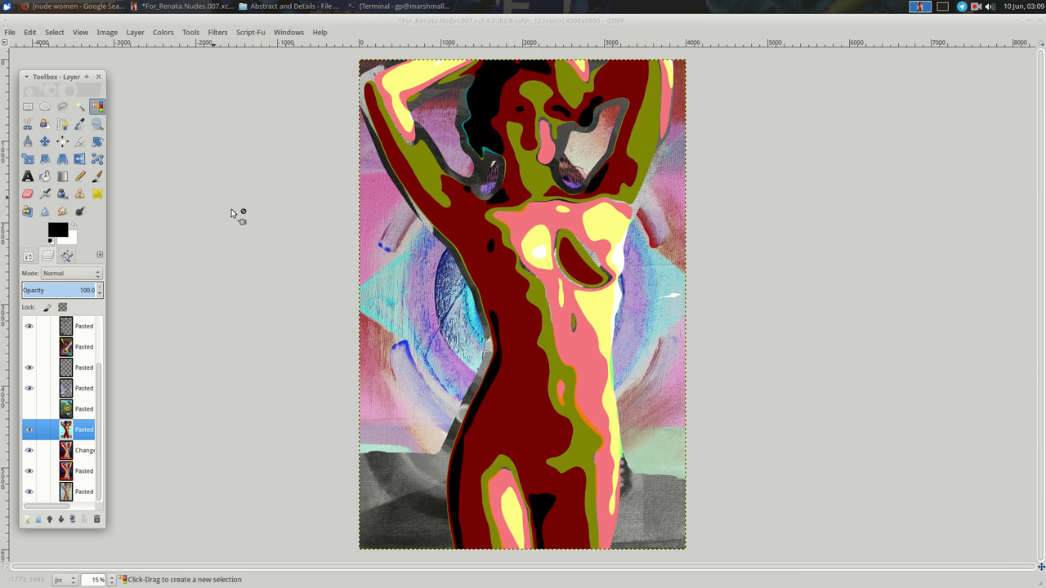
Copy the figure's dark red regions into a new pasted layer, then reselect the figure layer
left_click(485, 255)
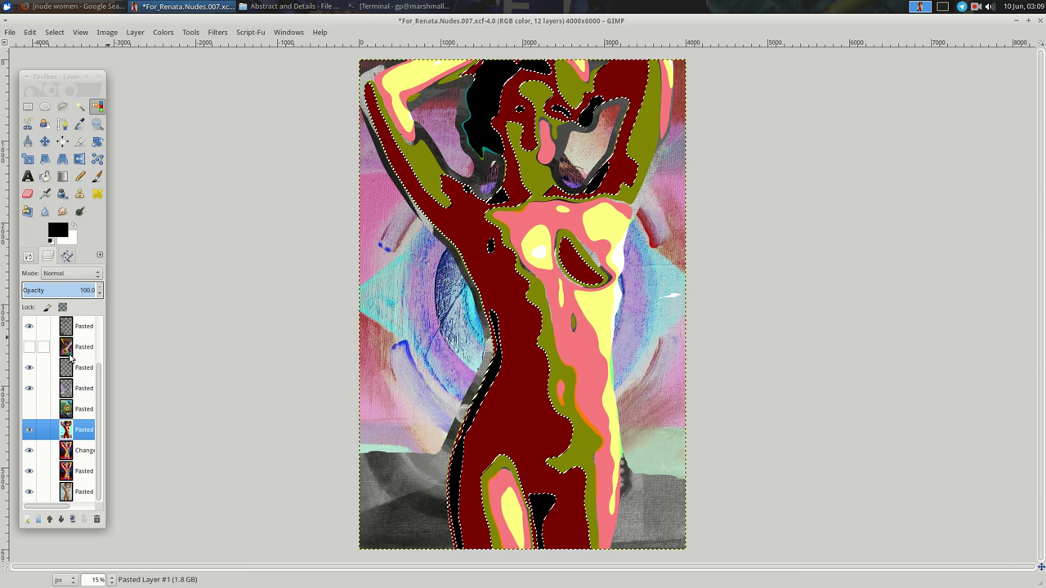
scroll(68, 355, "up", 2)
key("ctrl+c")
key("ctrl+v")
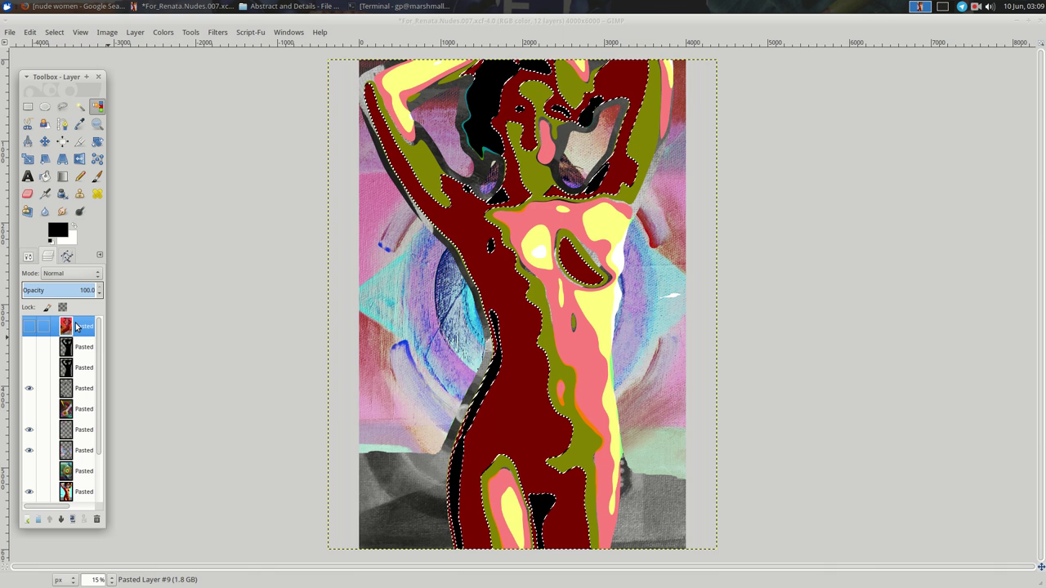
left_click(27, 520)
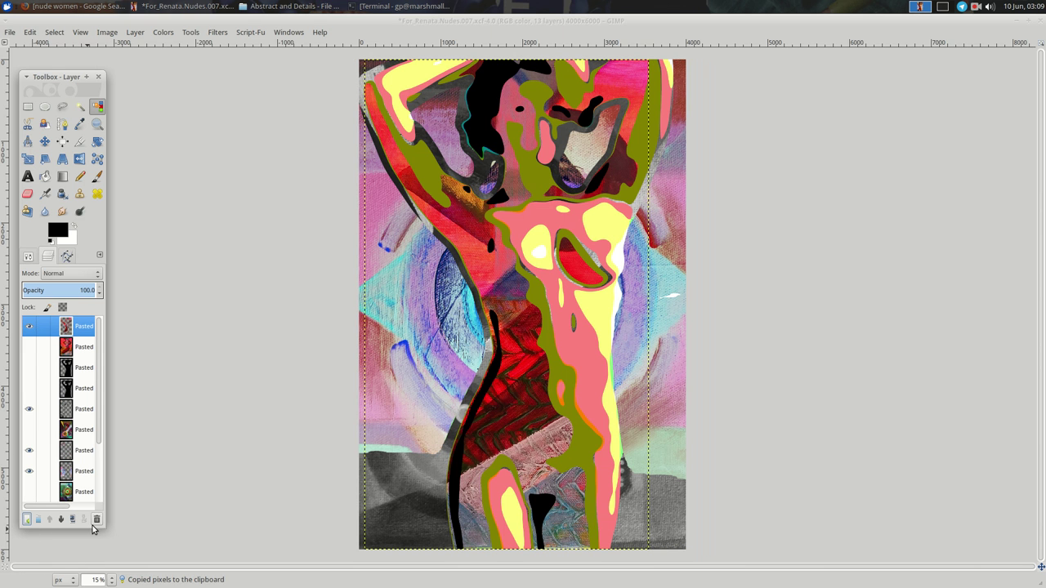
scroll(86, 482, "down", 2)
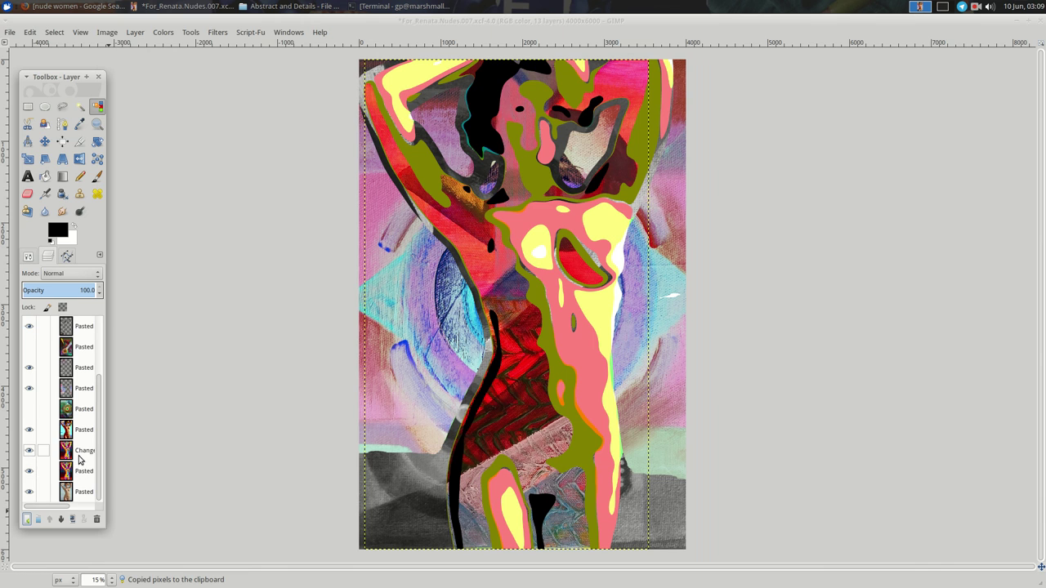
left_click(80, 451)
left_click(84, 431)
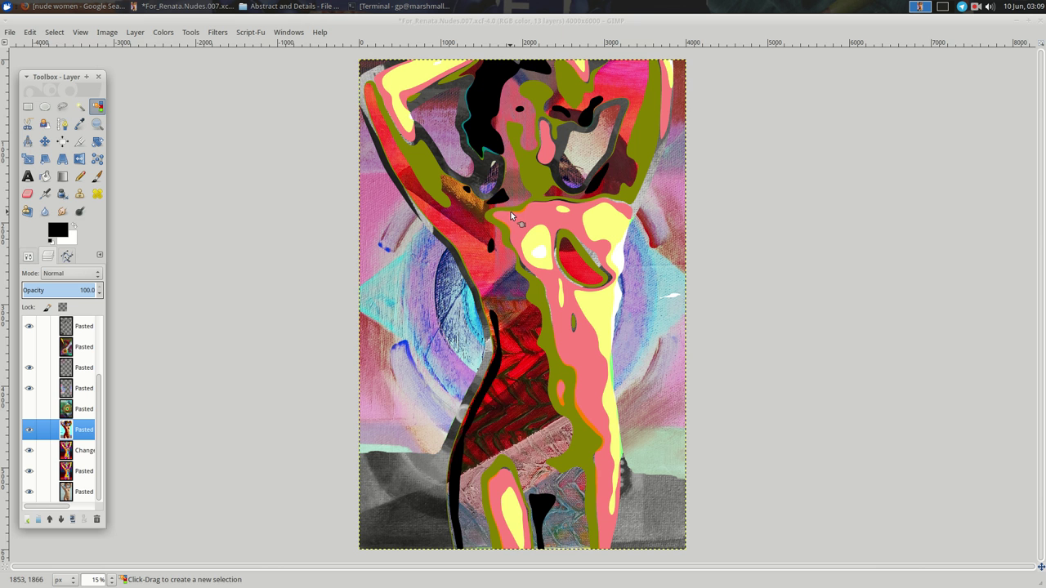
Paste the olive regions as a new layer, then delete the top pasted layer
left_click(528, 182)
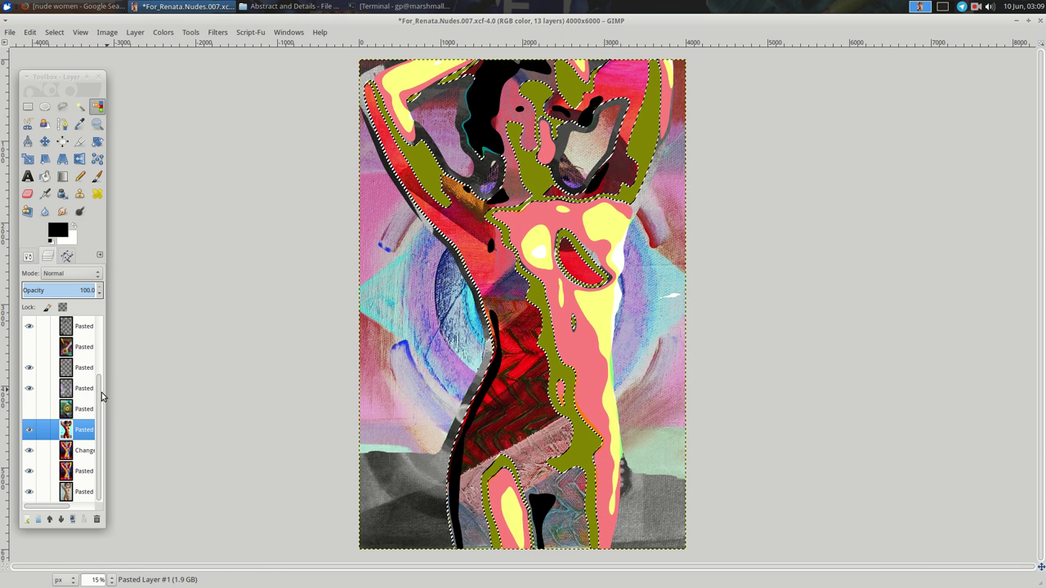
scroll(81, 393, "up", 2)
scroll(81, 393, "down", 3)
left_click(85, 431)
scroll(87, 412, "down", 1)
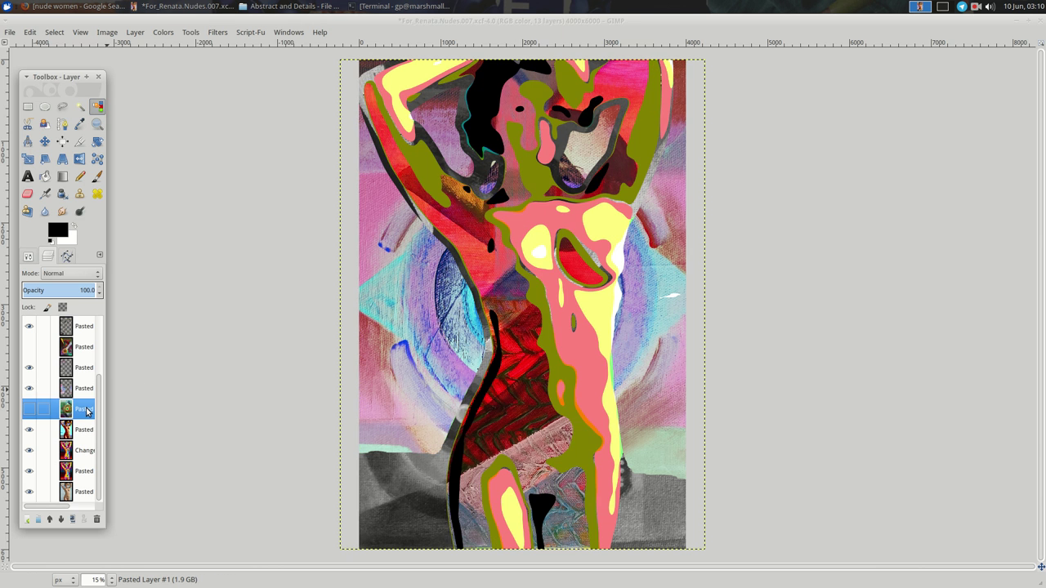
key("ctrl+c")
key("ctrl+v")
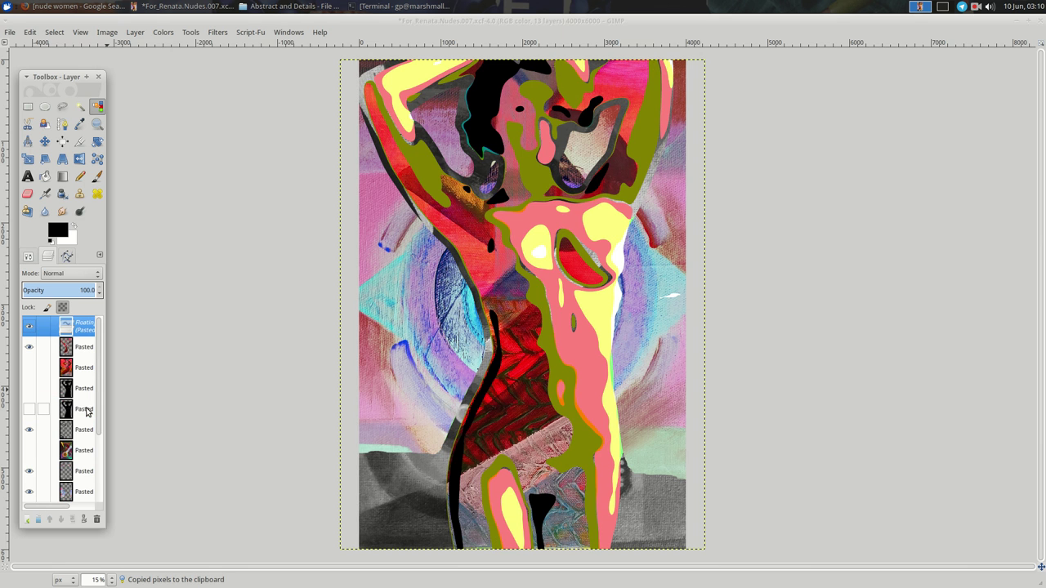
left_click(27, 520)
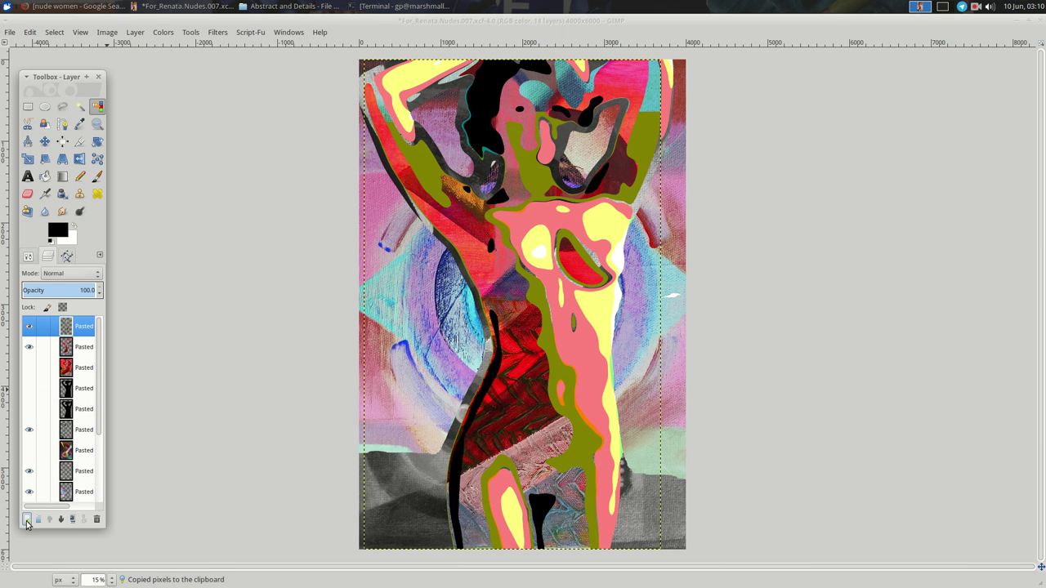
left_click(97, 520)
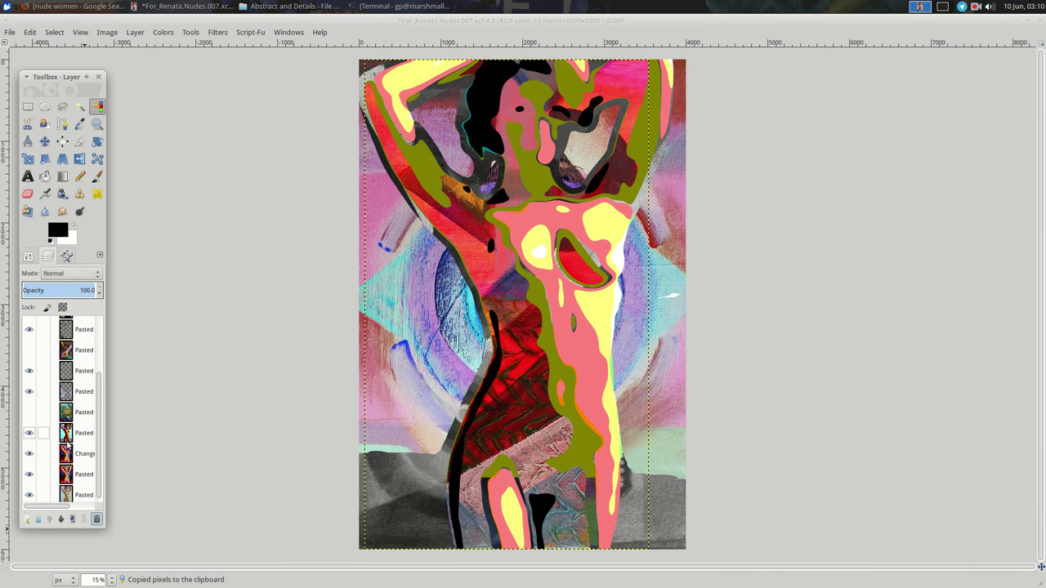
left_click(67, 431)
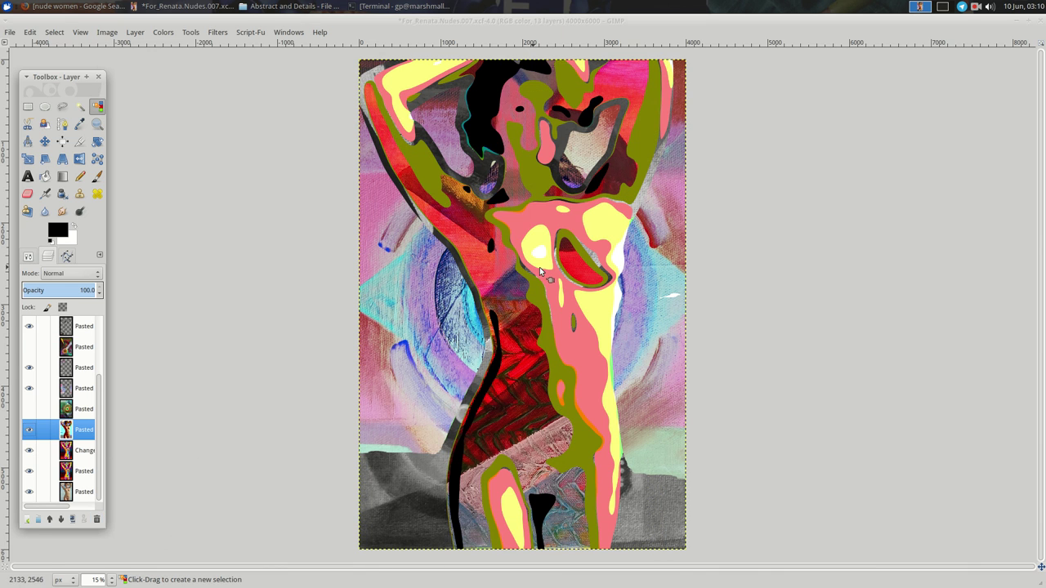
Paste the red painting inside the olive selection as a new layer
left_click(536, 170)
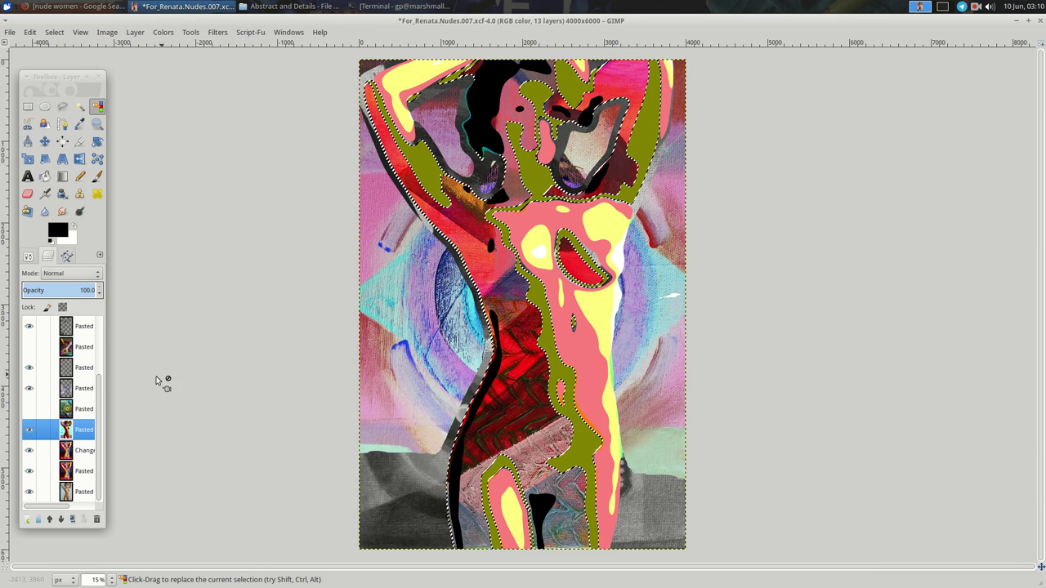
scroll(78, 343, "up", 2)
left_click(78, 343)
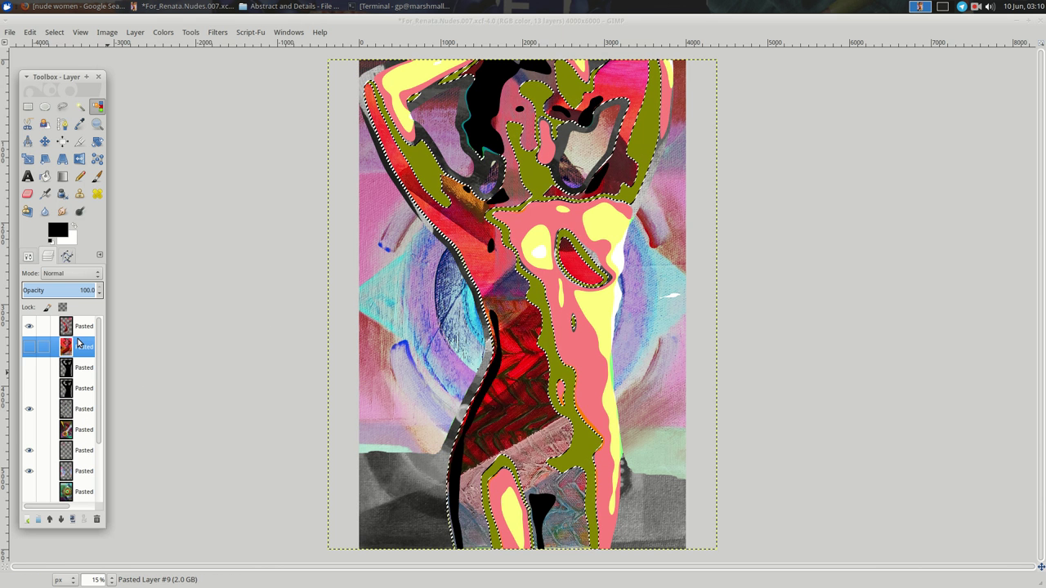
key("ctrl+c")
key("ctrl+v")
left_click(27, 519)
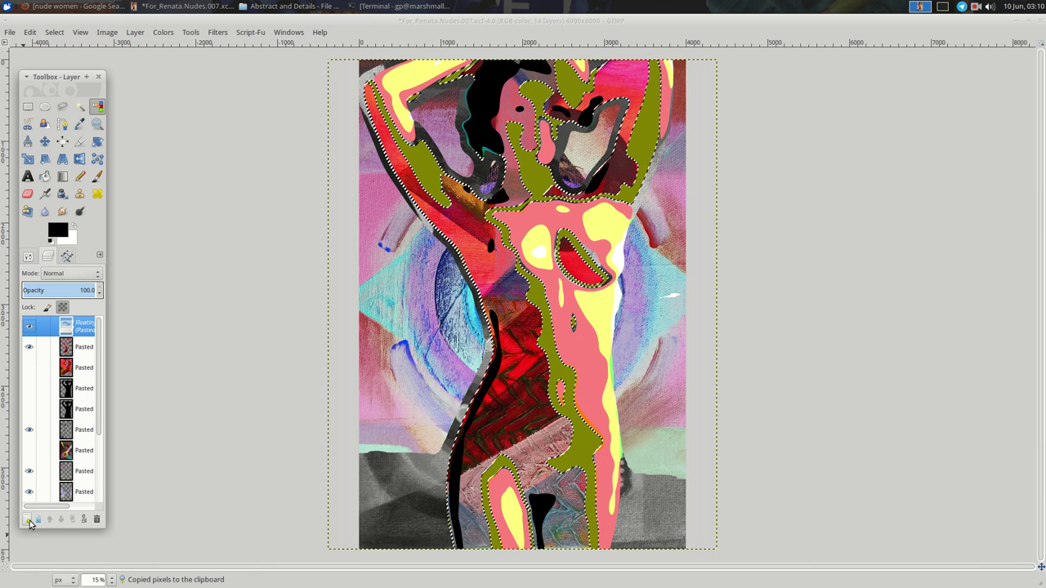
Invert the pasted piece's colours and darken it with Curves
right_click(283, 276)
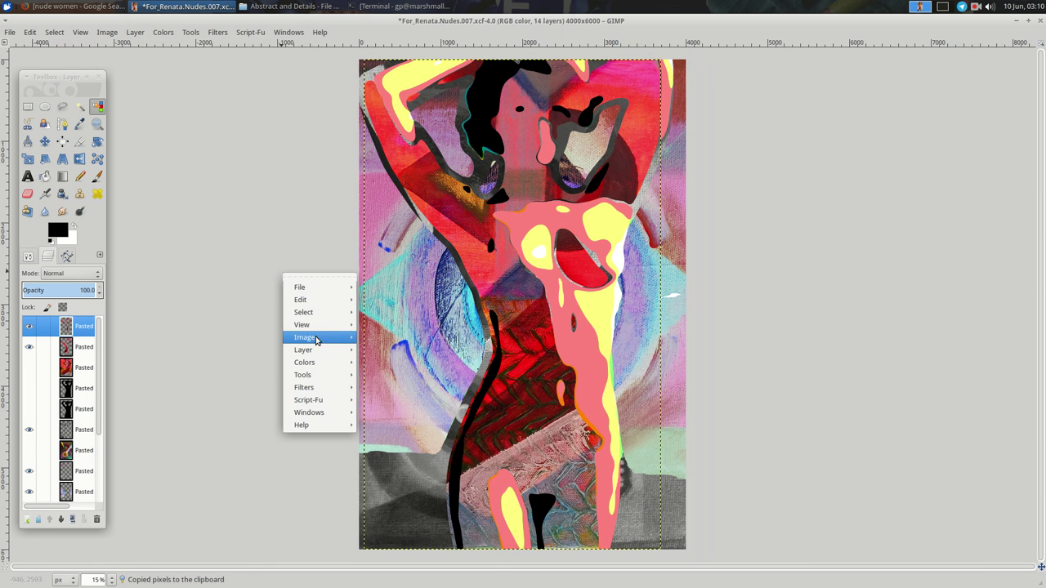
mouse_move(304, 362)
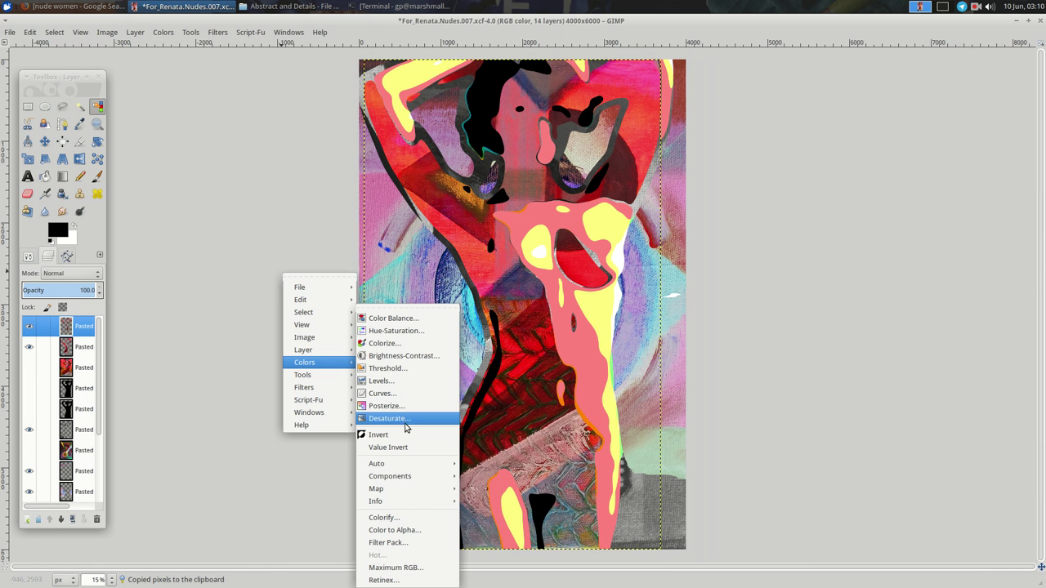
left_click(404, 434)
right_click(264, 229)
mouse_move(283, 314)
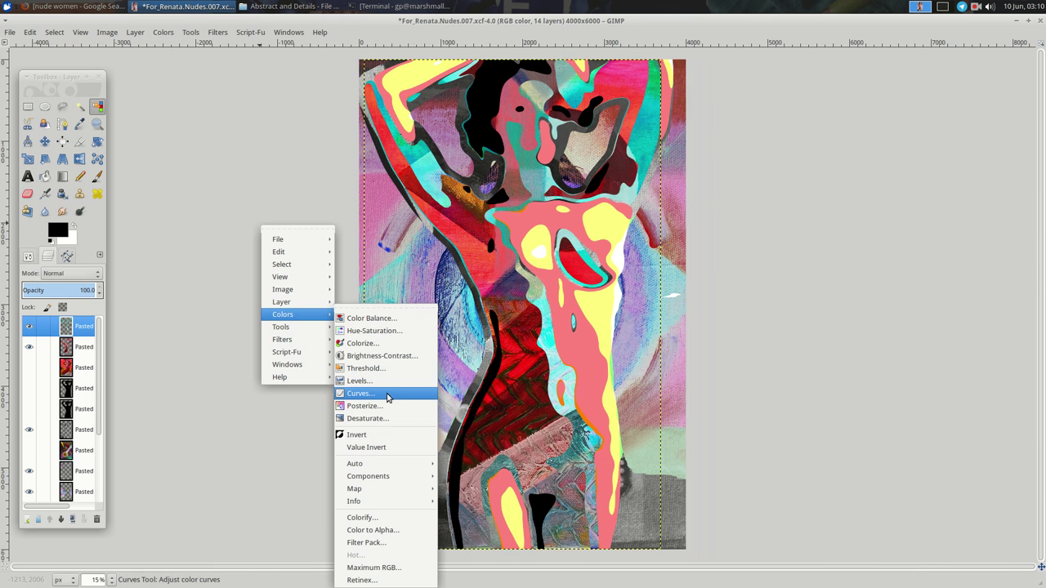
left_click(388, 394)
left_click(208, 193)
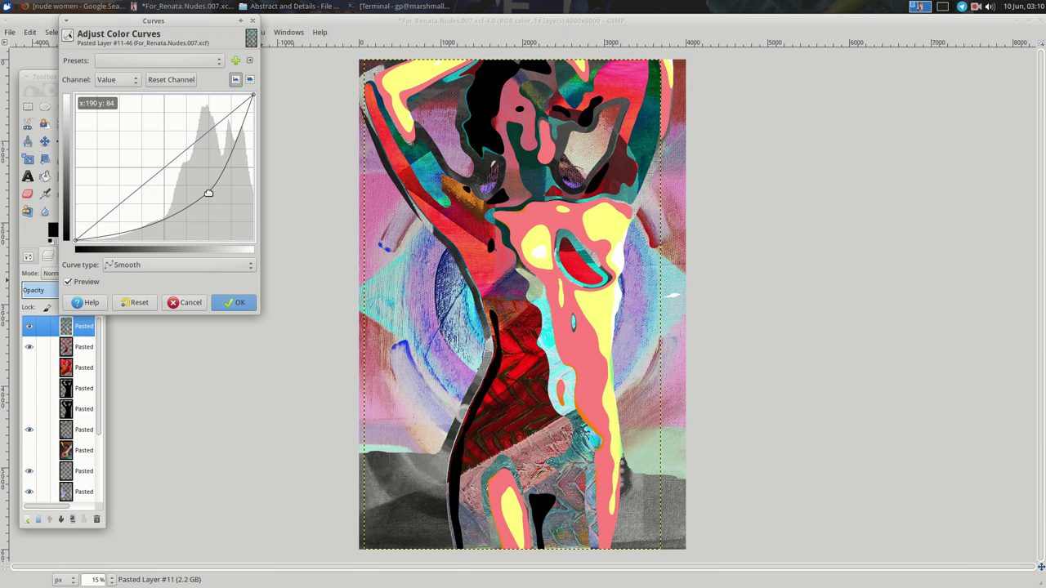
left_click(238, 303)
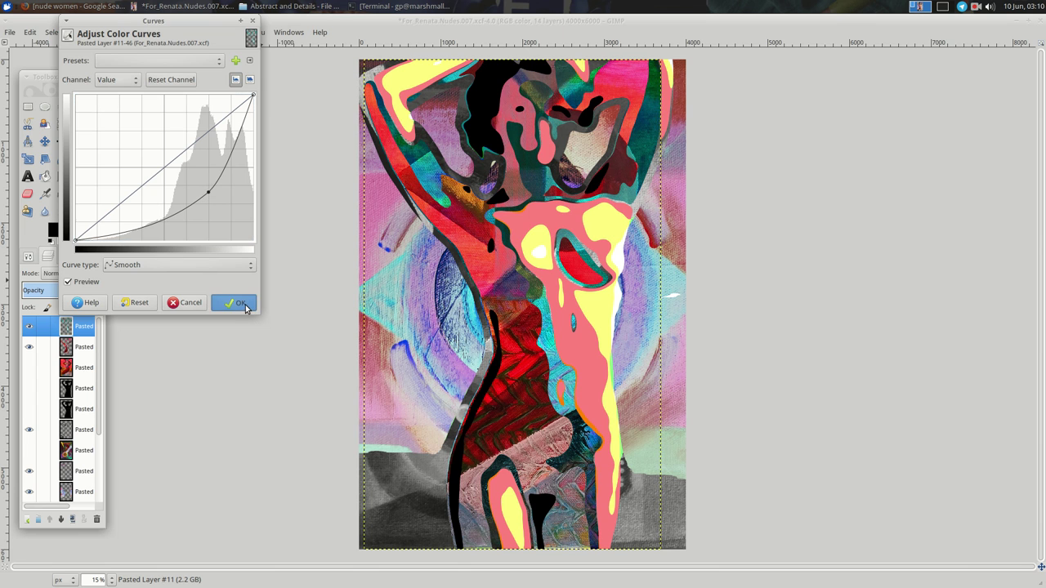
Select the figure's pink regions by colour and paste the red painting there as a new layer
scroll(84, 438, "down", 3)
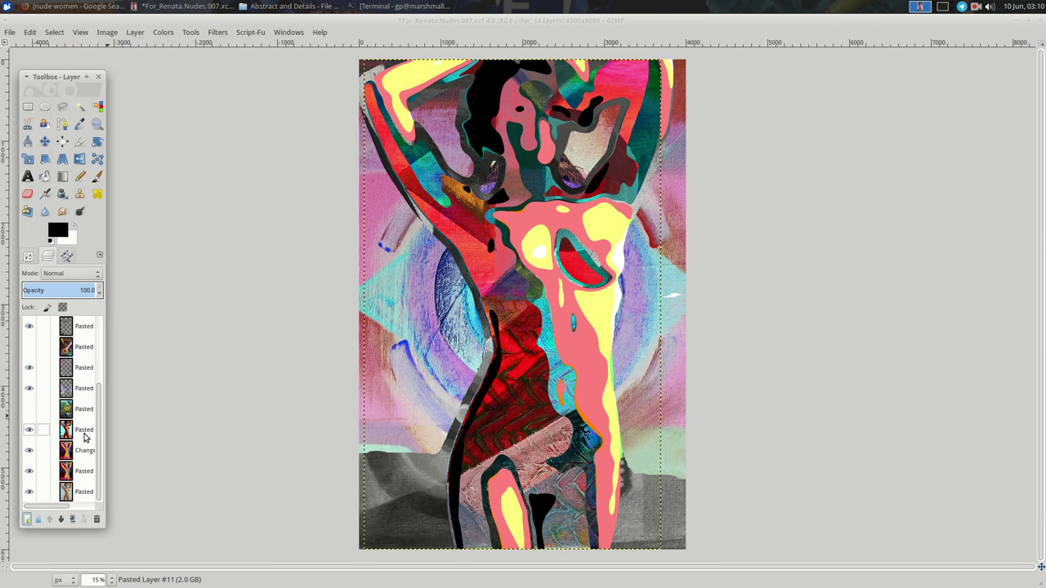
left_click(82, 432)
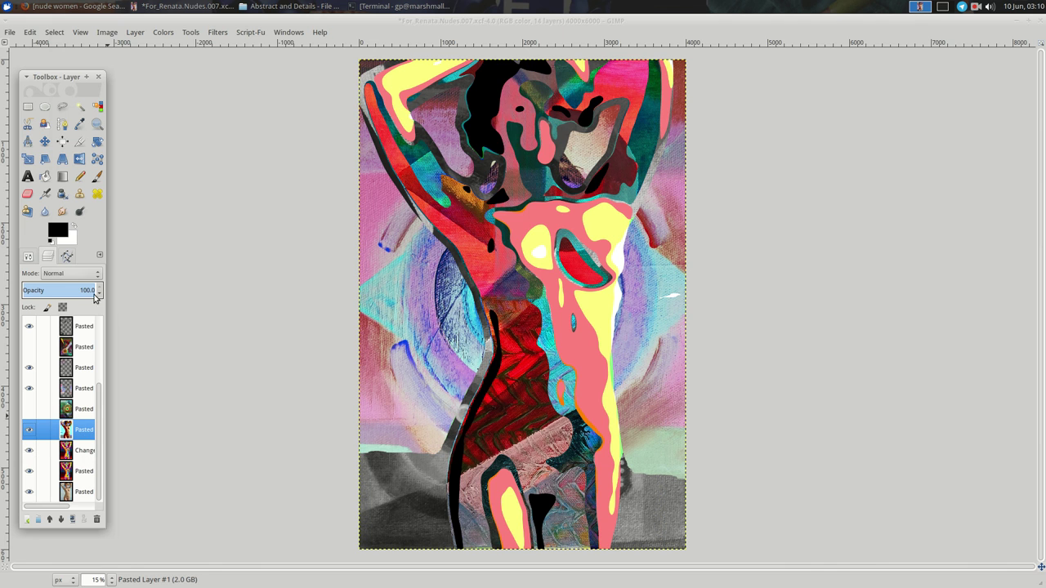
left_click(96, 106)
left_click(512, 234)
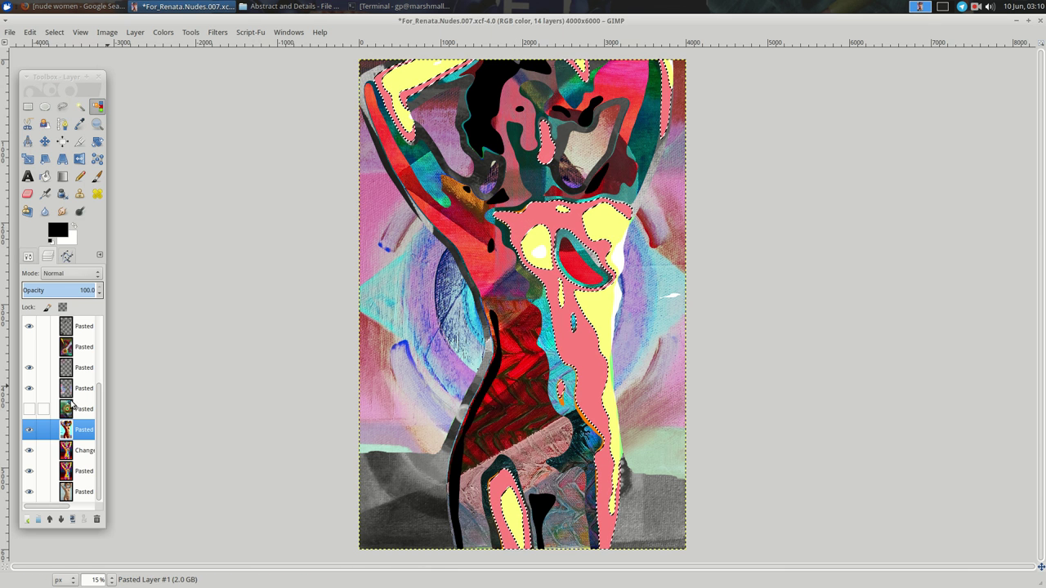
scroll(82, 393, "up", 3)
left_click(82, 367)
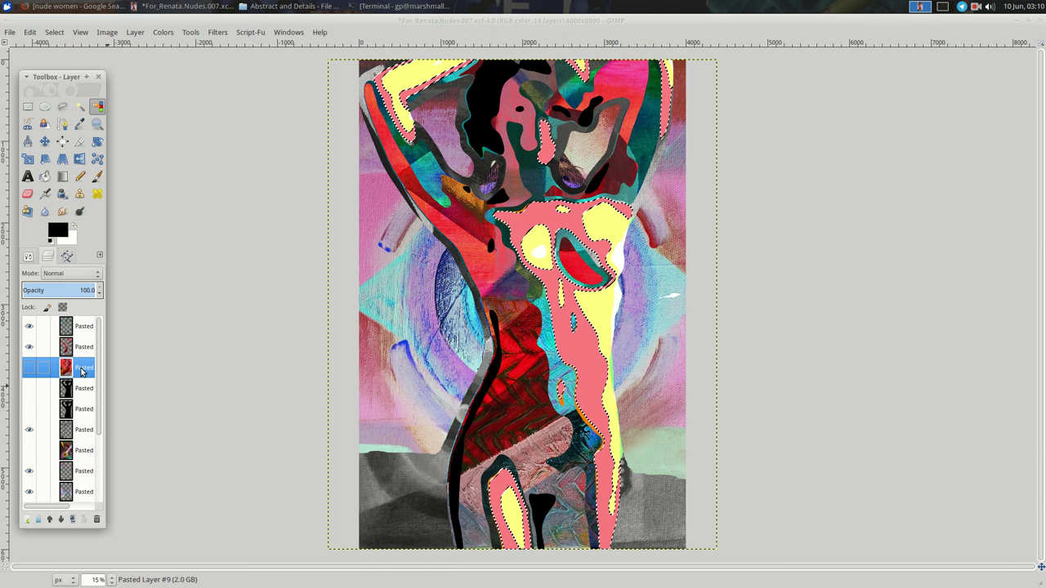
key("ctrl+c")
key("ctrl+v")
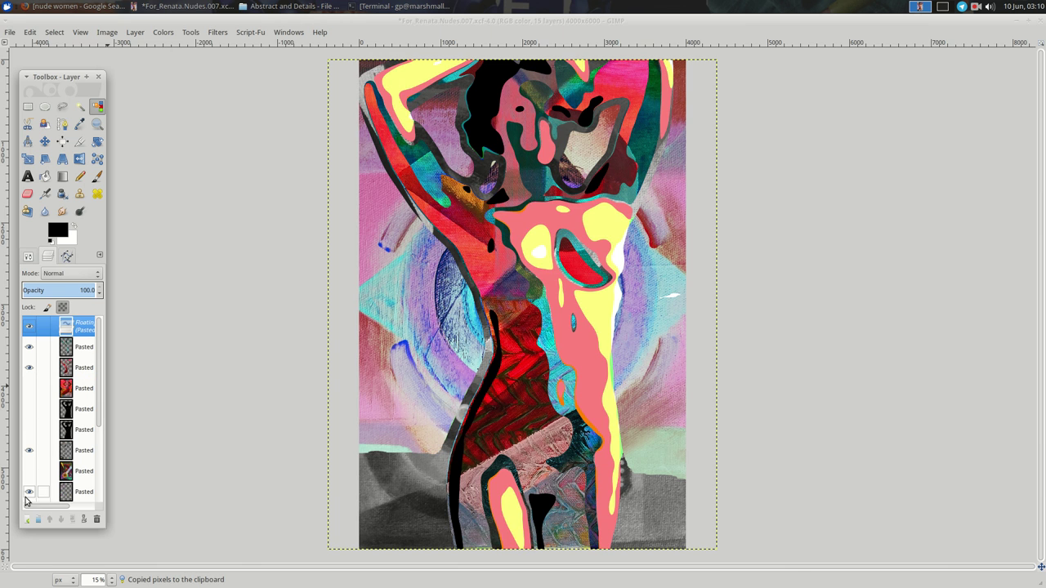
left_click(27, 519)
Brighten the pasted piece strongly by raising its Curves curve
right_click(281, 161)
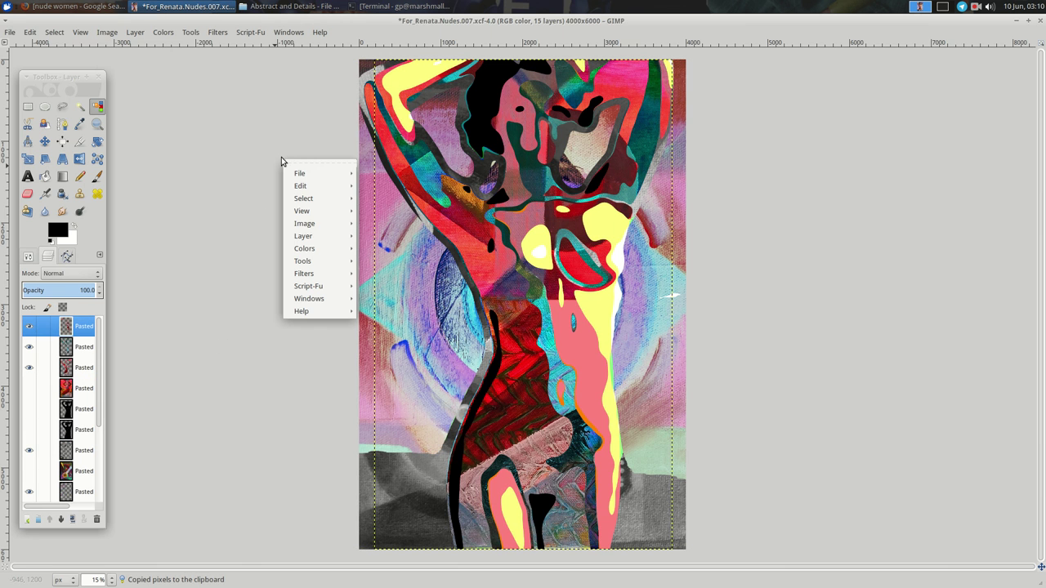
left_click(385, 330)
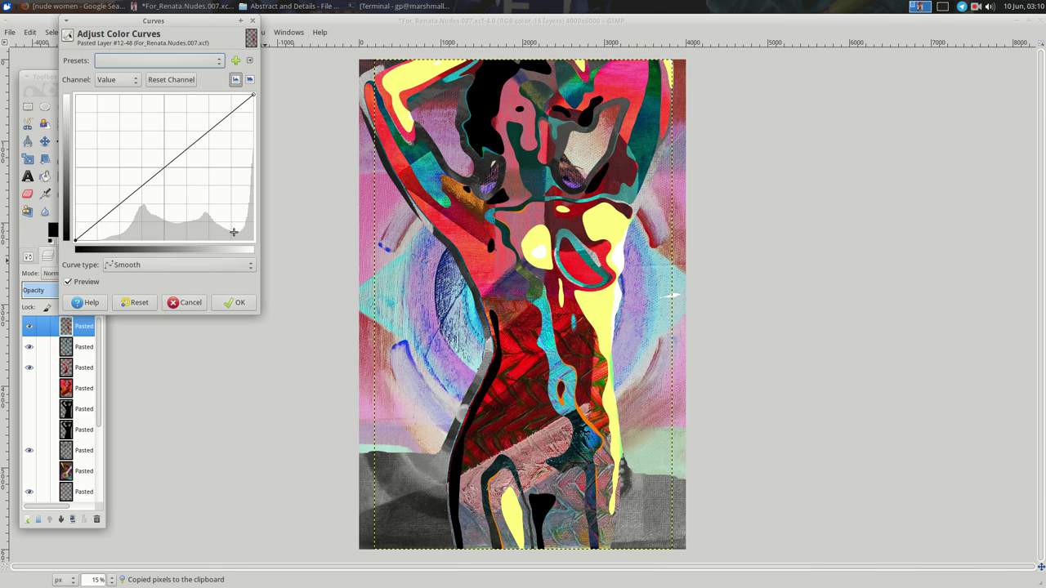
left_click(107, 130)
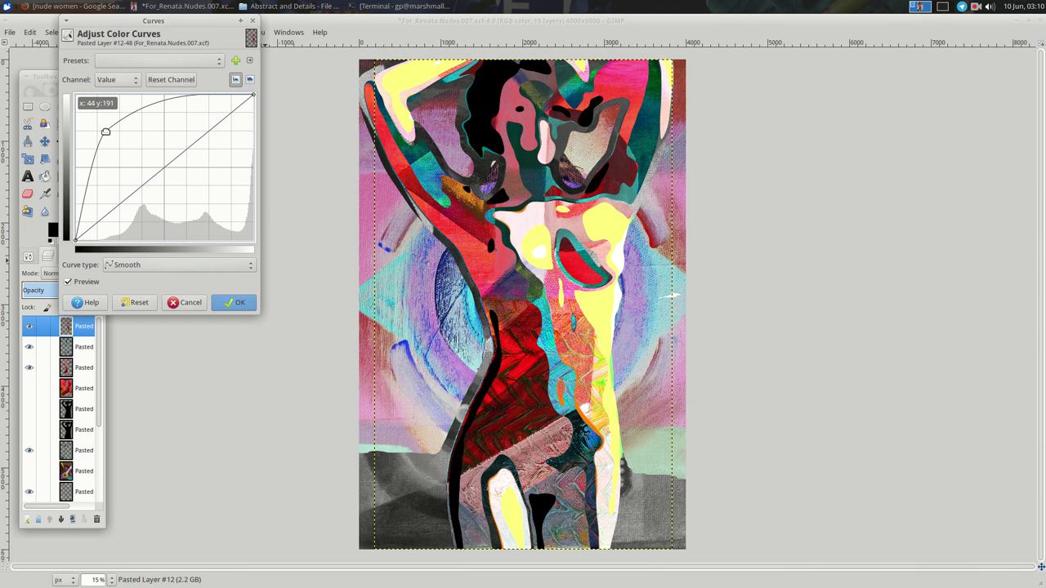
left_click(227, 303)
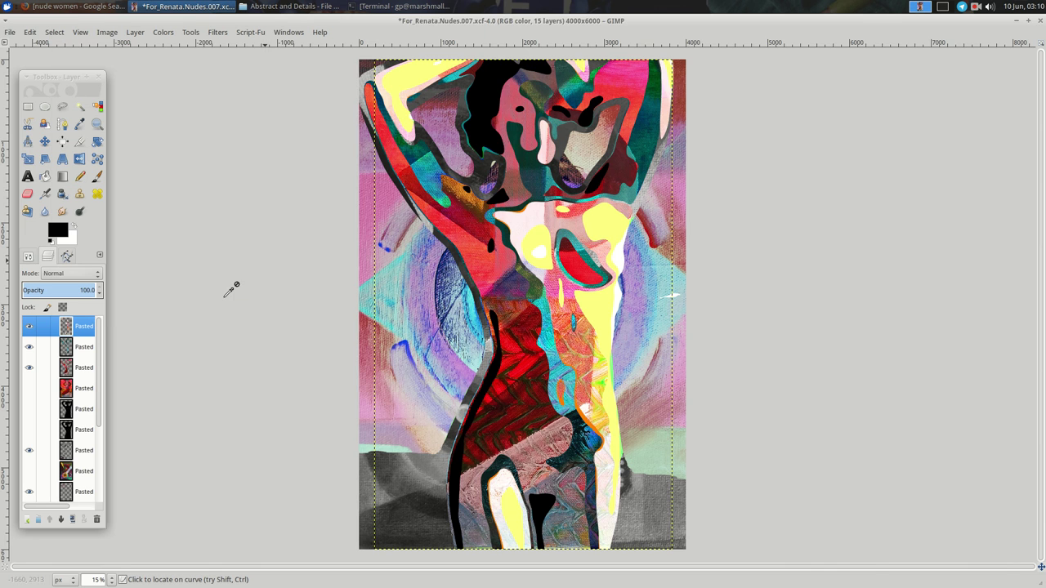
scroll(46, 395, "down", 3)
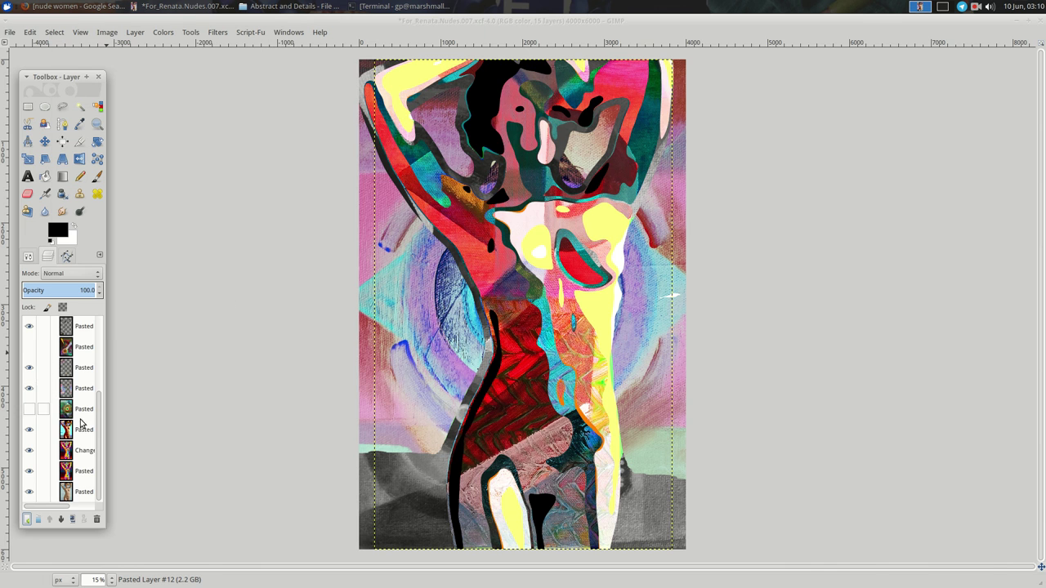
Toggle a pasted layer's visibility, then paste a red painting piece over the figure's pale yellow areas
scroll(66, 427, "up", 3)
left_click(28, 430)
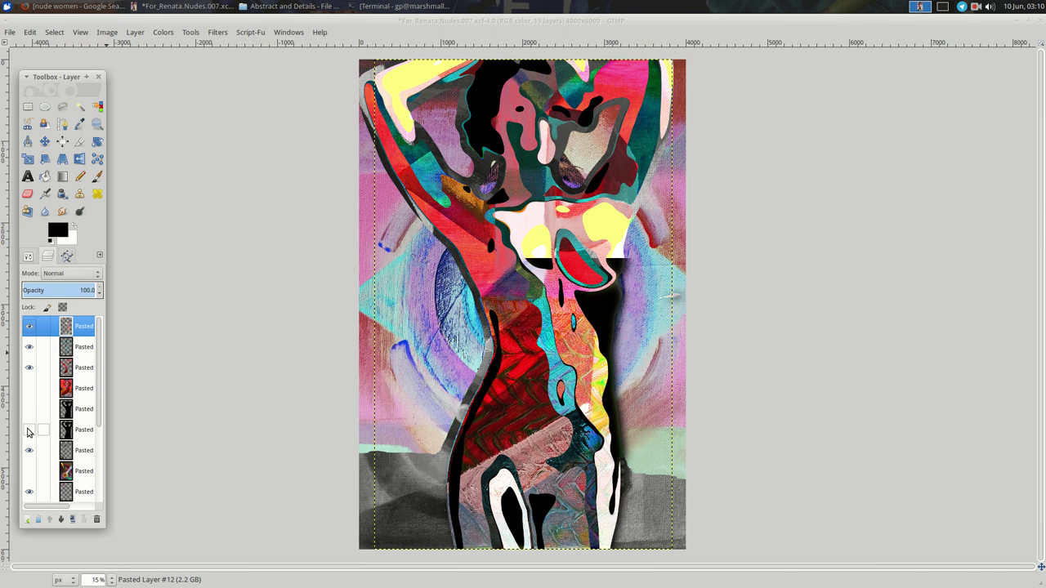
scroll(47, 450, "down", 3)
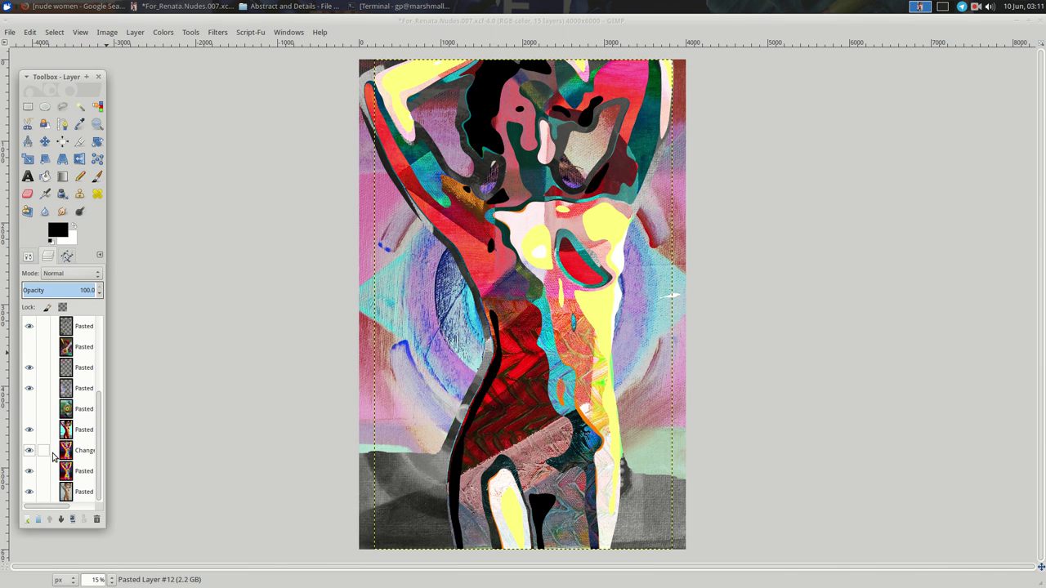
left_click(71, 433)
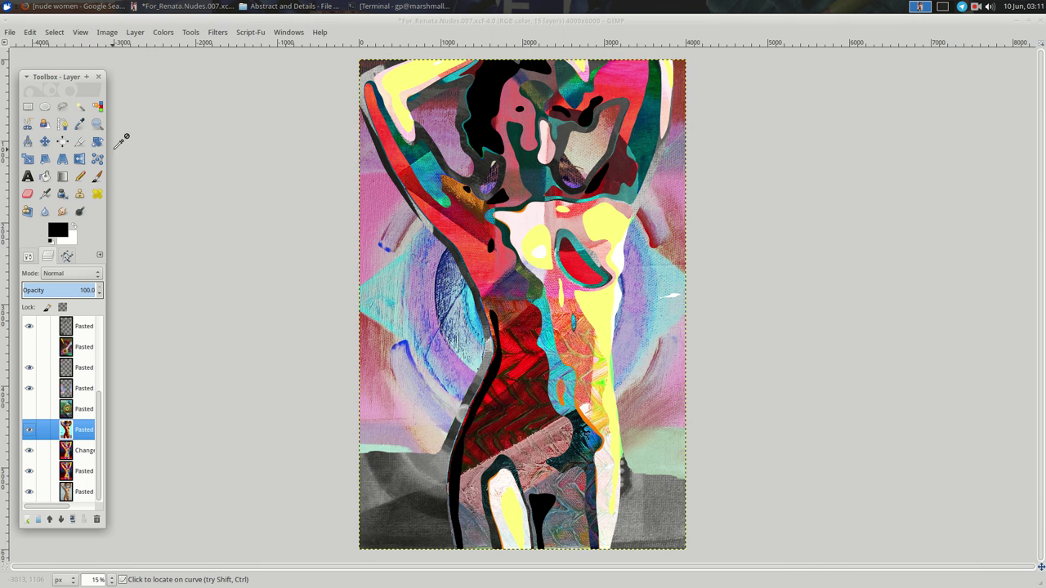
left_click(97, 107)
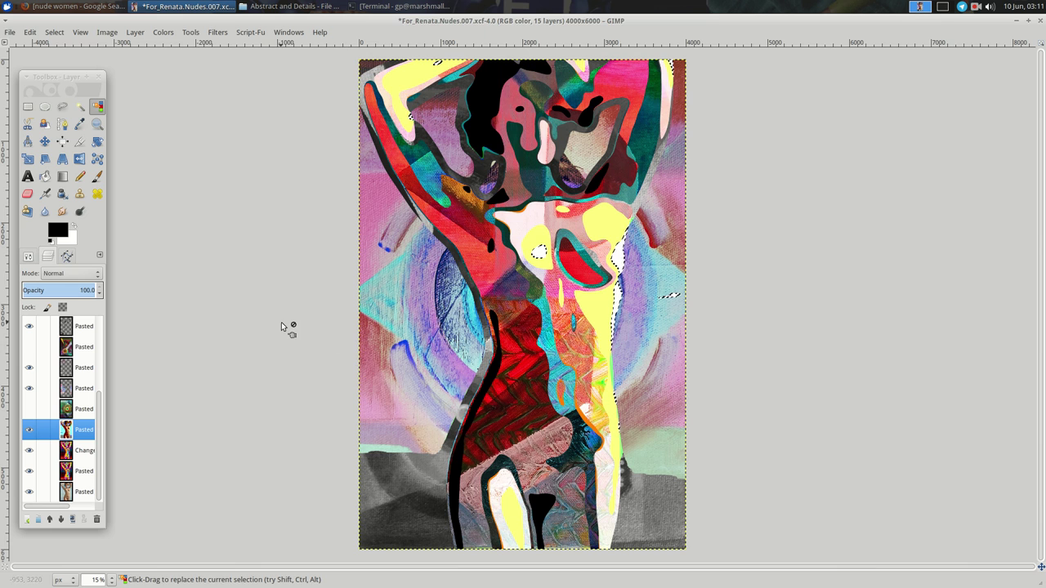
scroll(69, 359, "up", 5)
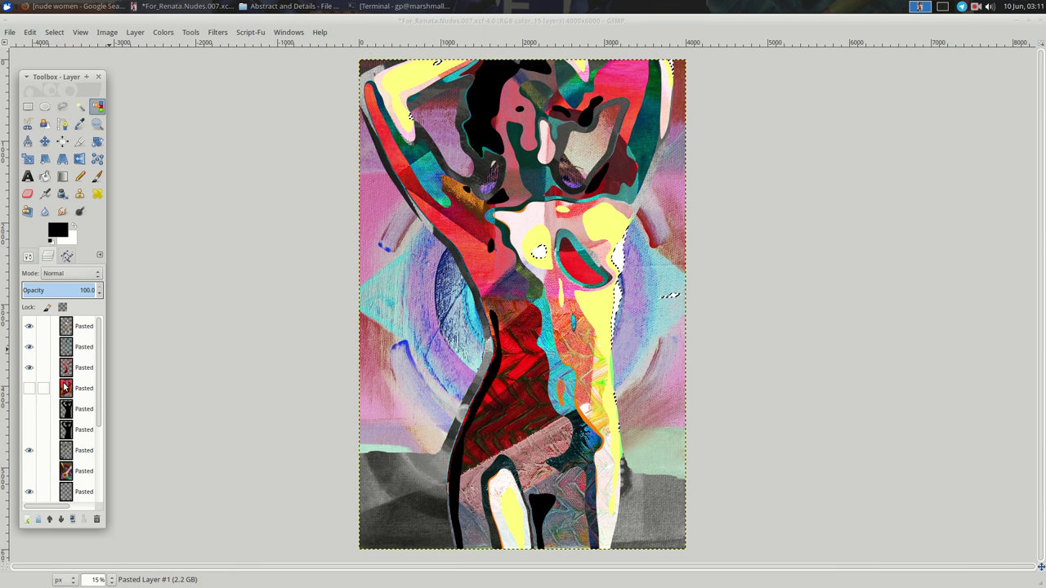
left_click(65, 389)
key("ctrl+c")
key("ctrl+v")
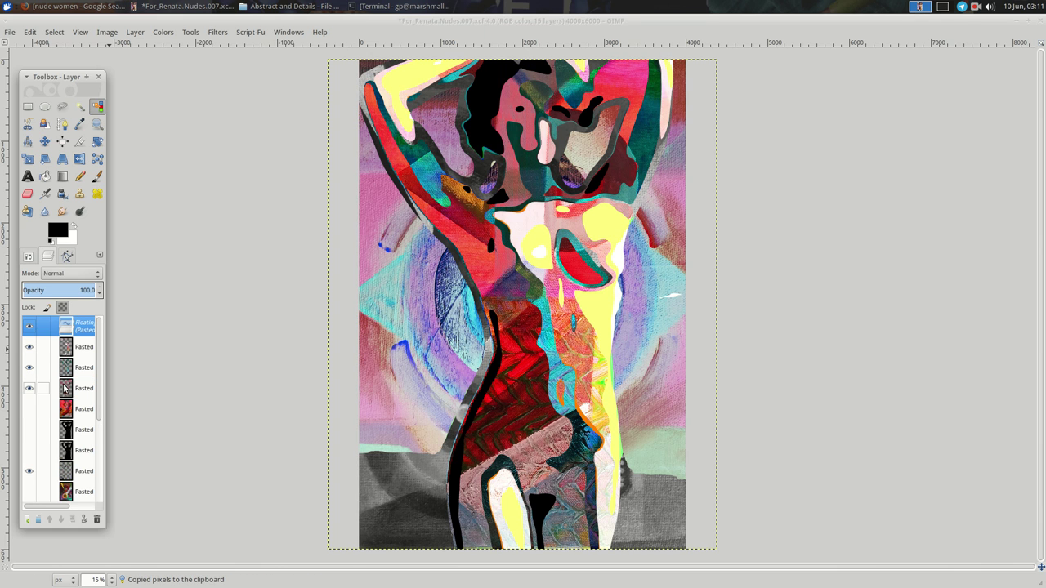
left_click(27, 519)
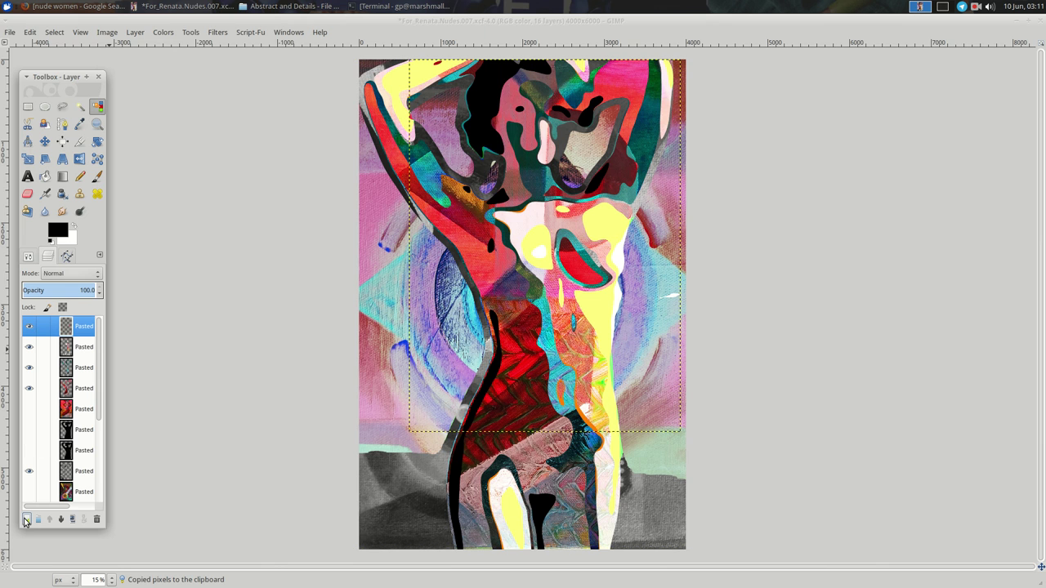
Lift the Value curve steeply to brighten the piece, then reselect the base figure layer
right_click(231, 244)
mouse_move(254, 332)
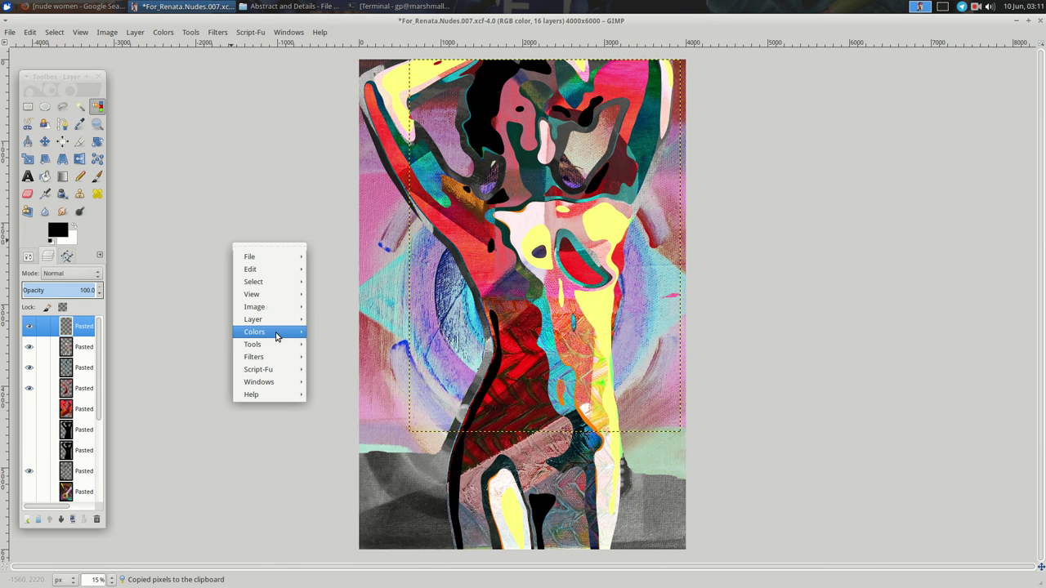
left_click(330, 393)
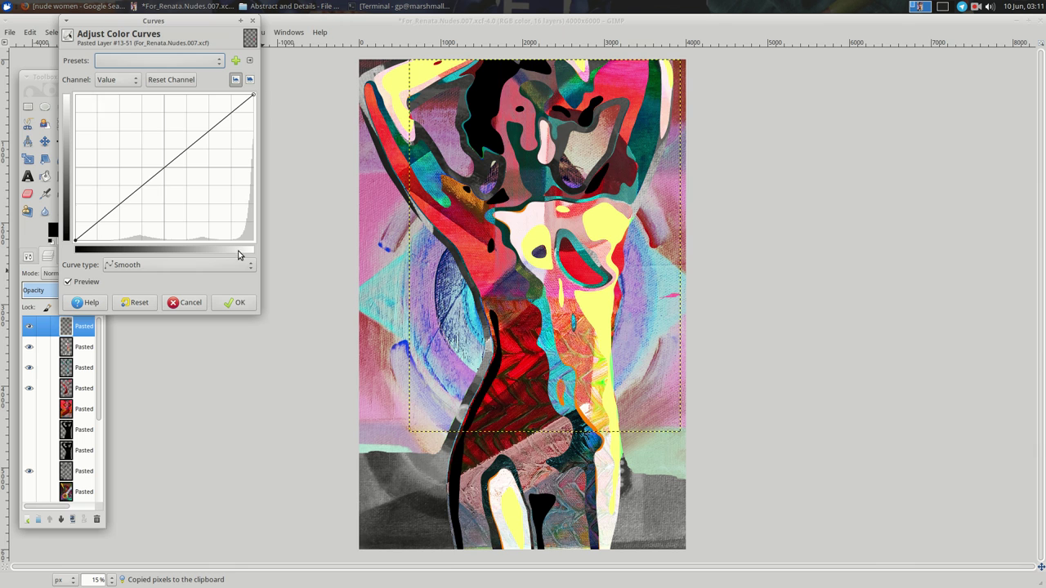
left_click(112, 116)
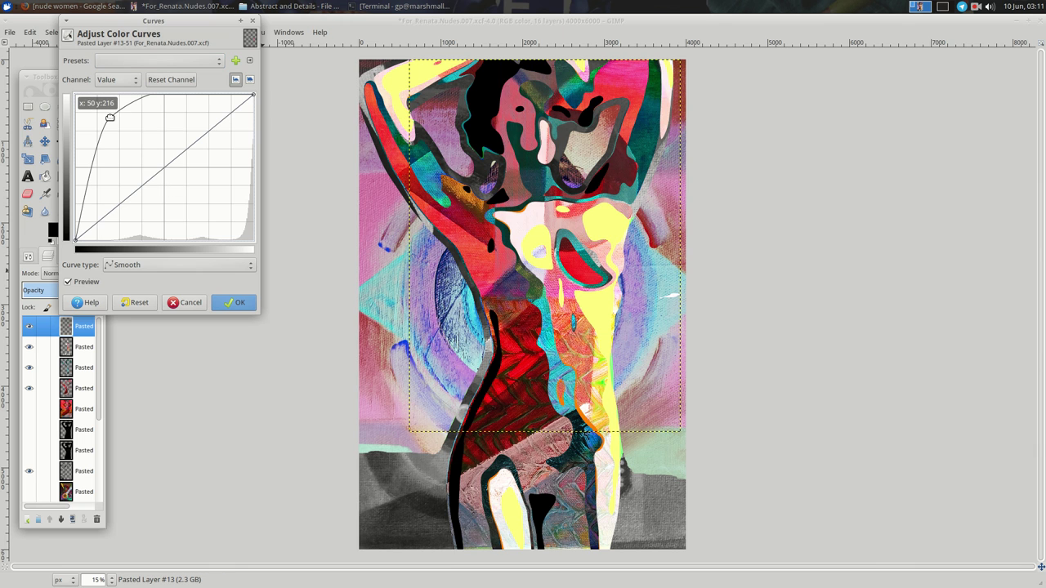
left_click(234, 303)
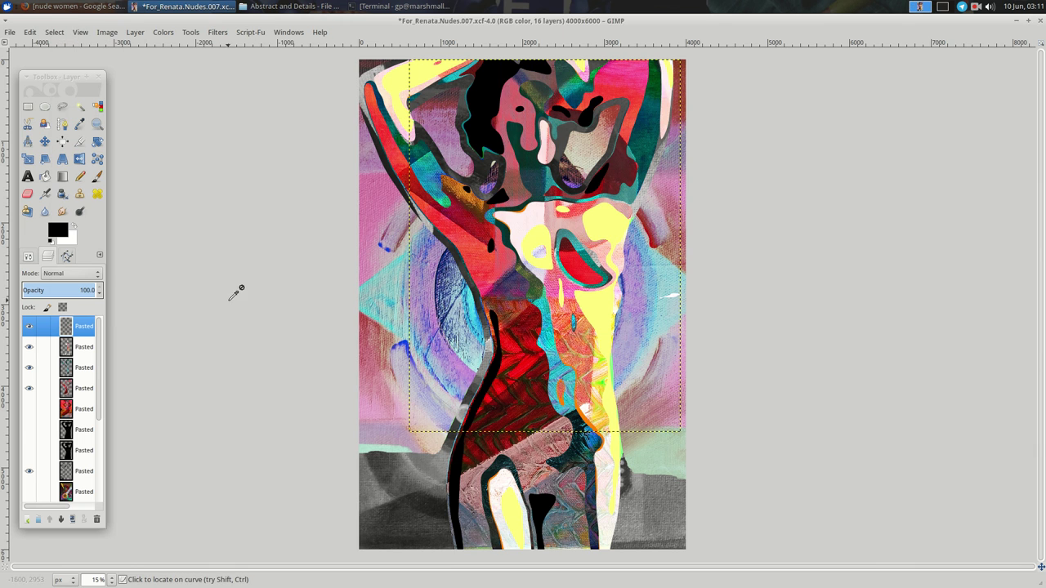
scroll(67, 425, "down", 3)
left_click(76, 429)
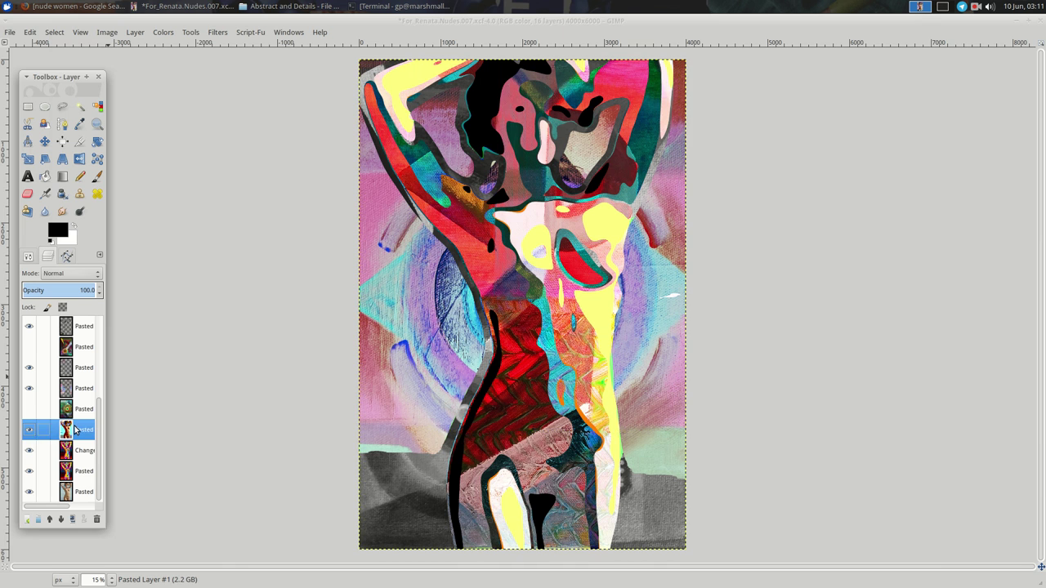
Paste a red painting piece into the figure's yellow areas as a new layer
left_click(97, 108)
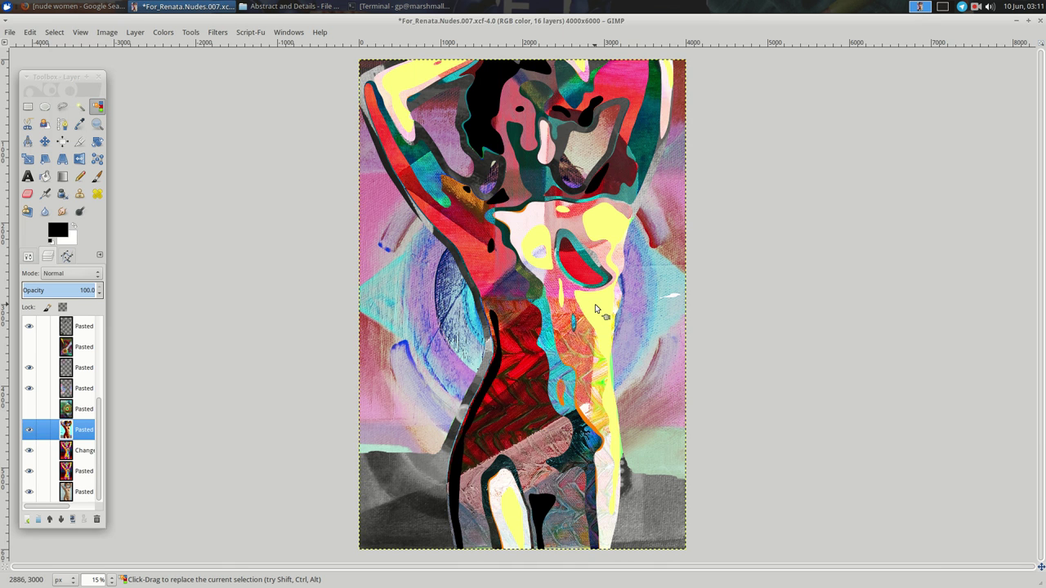
left_click(602, 322)
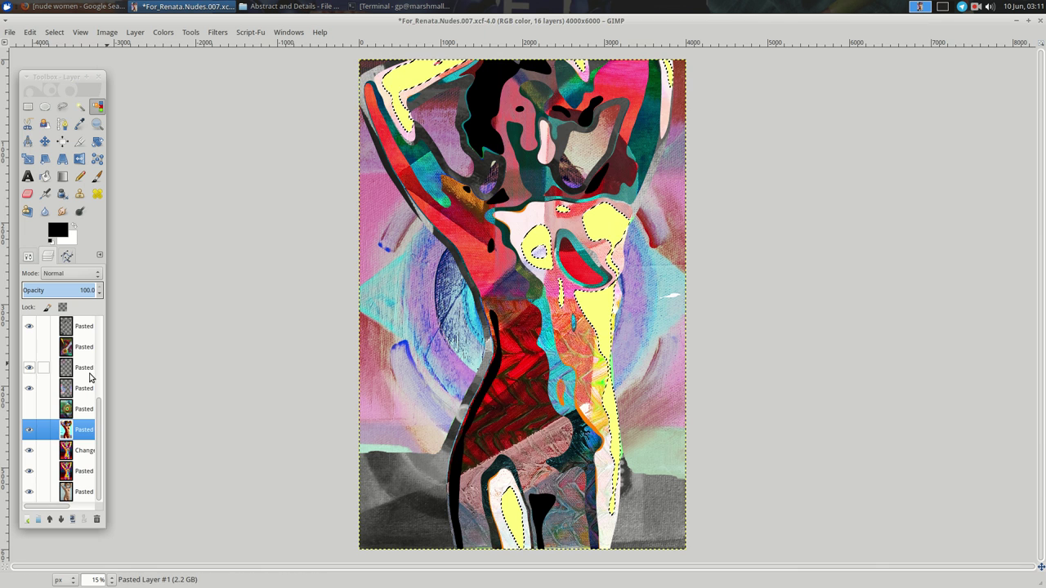
scroll(85, 380, "up", 5)
left_click(79, 407)
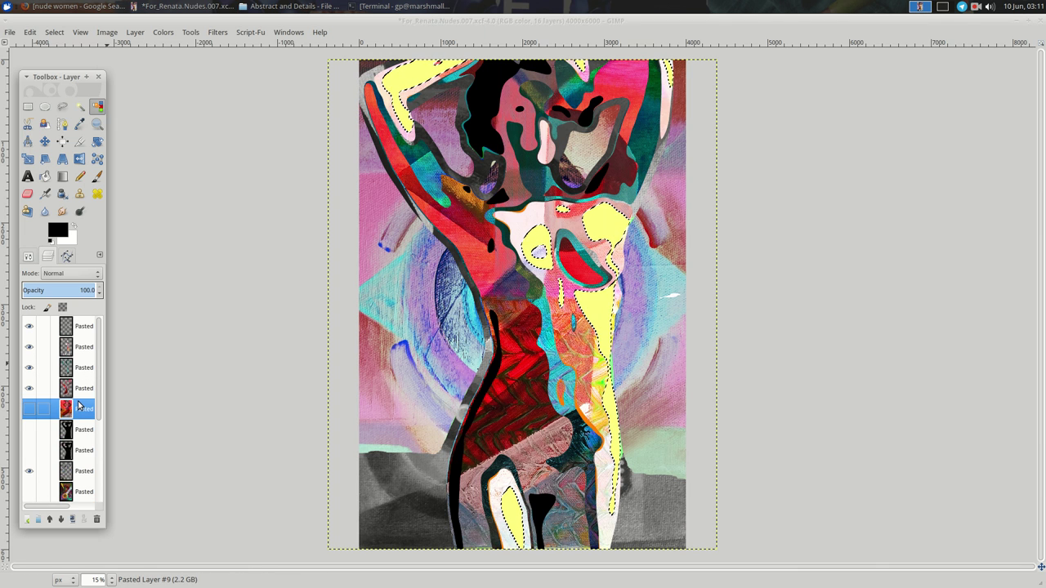
key("ctrl+c")
key("ctrl+v")
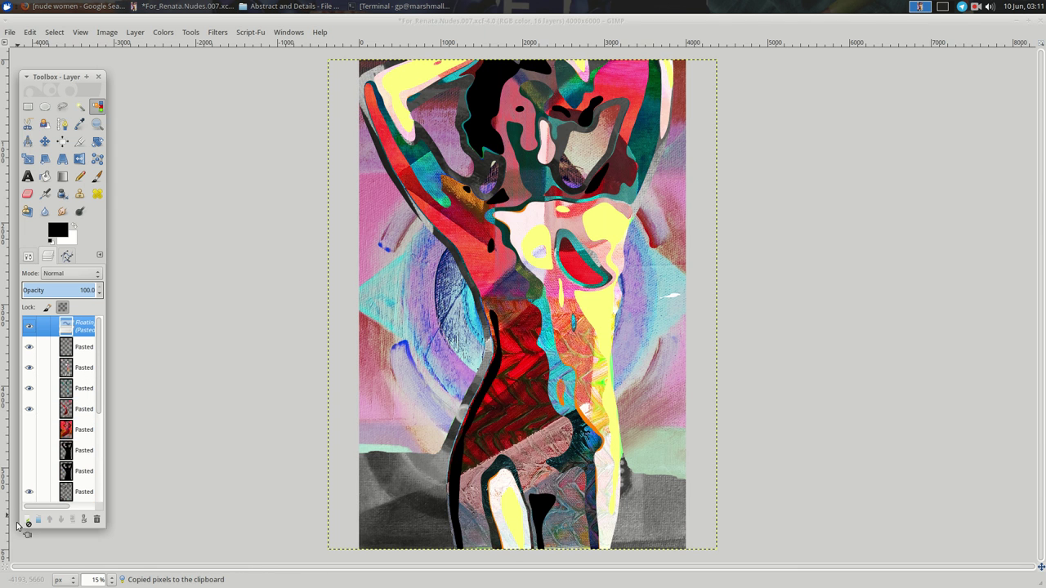
left_click(27, 521)
In Curves, boost the green channel and reduce blue in the midtones
right_click(231, 226)
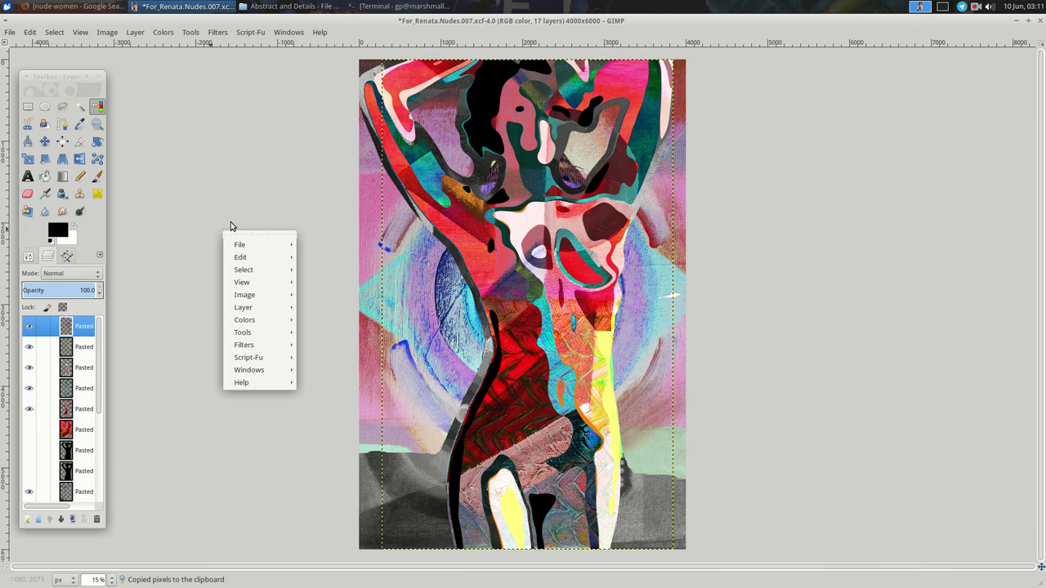
left_click(335, 396)
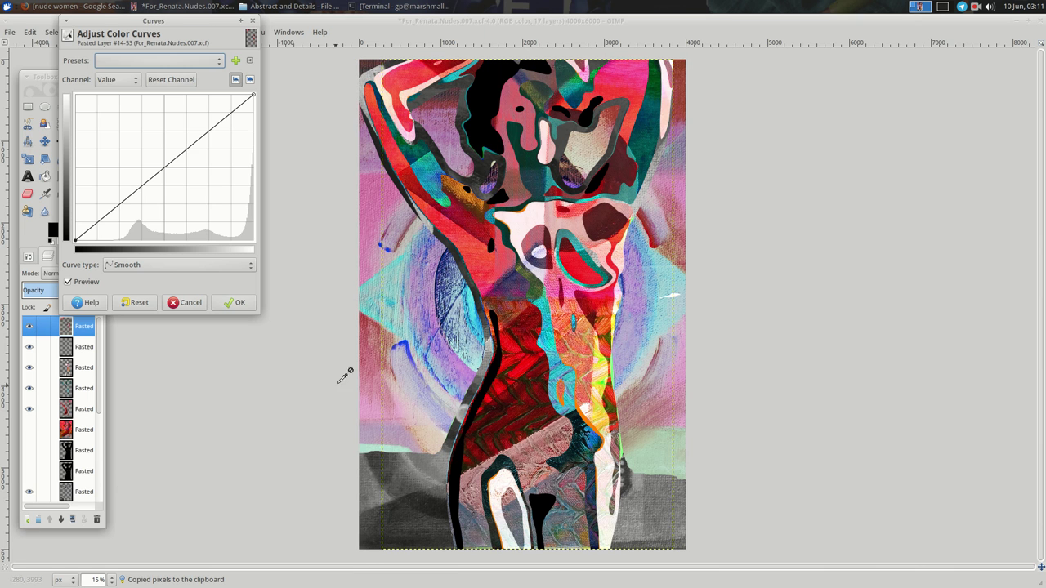
left_click(114, 79)
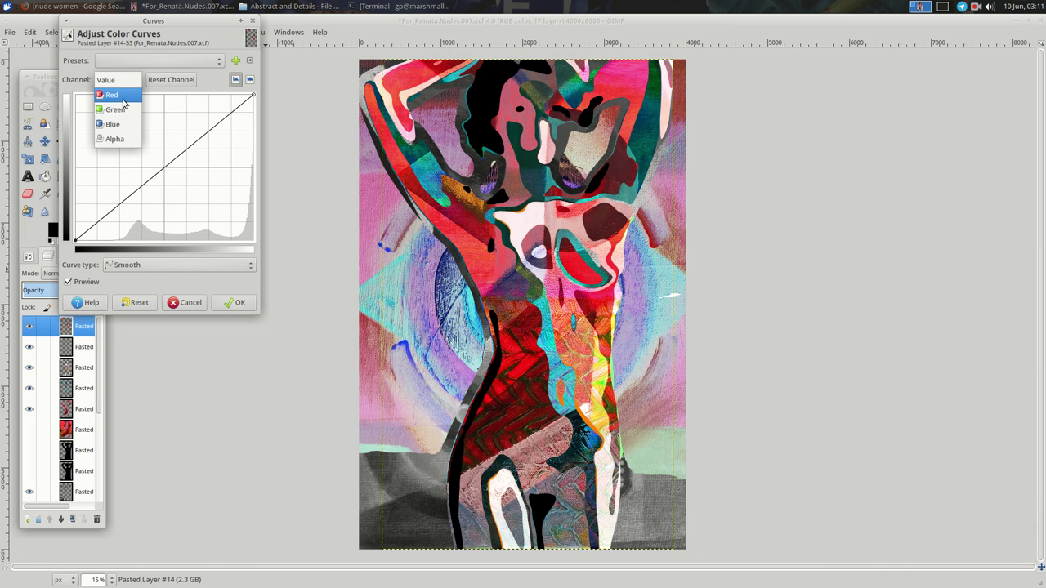
left_click(123, 109)
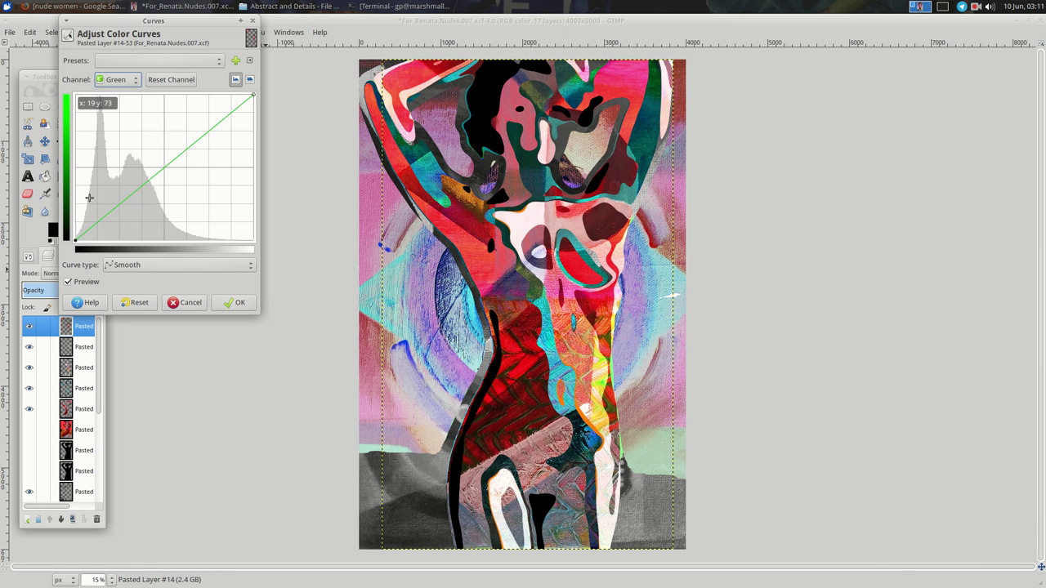
left_click_drag(86, 172, 84, 166)
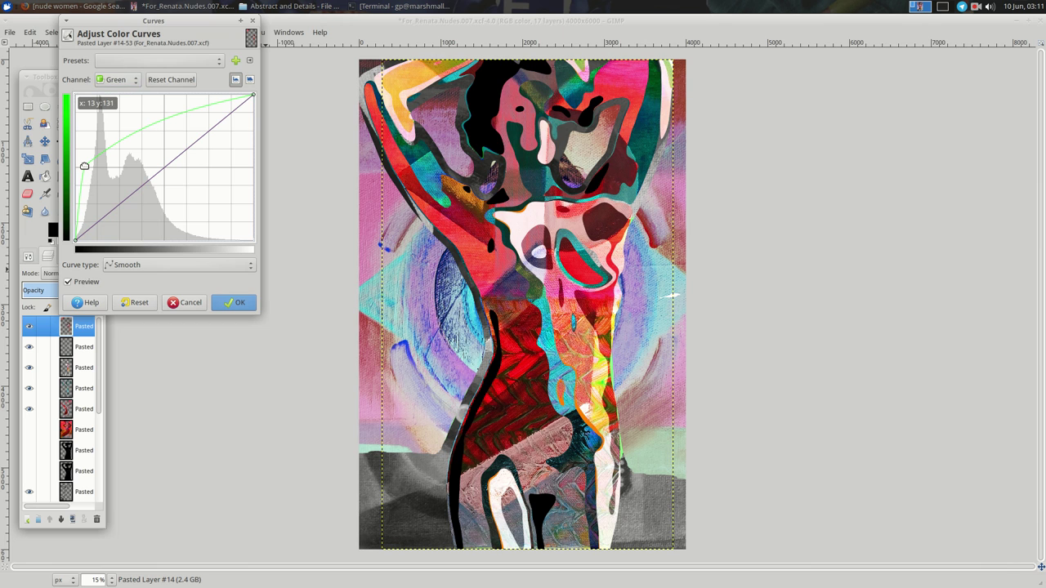
left_click(108, 79)
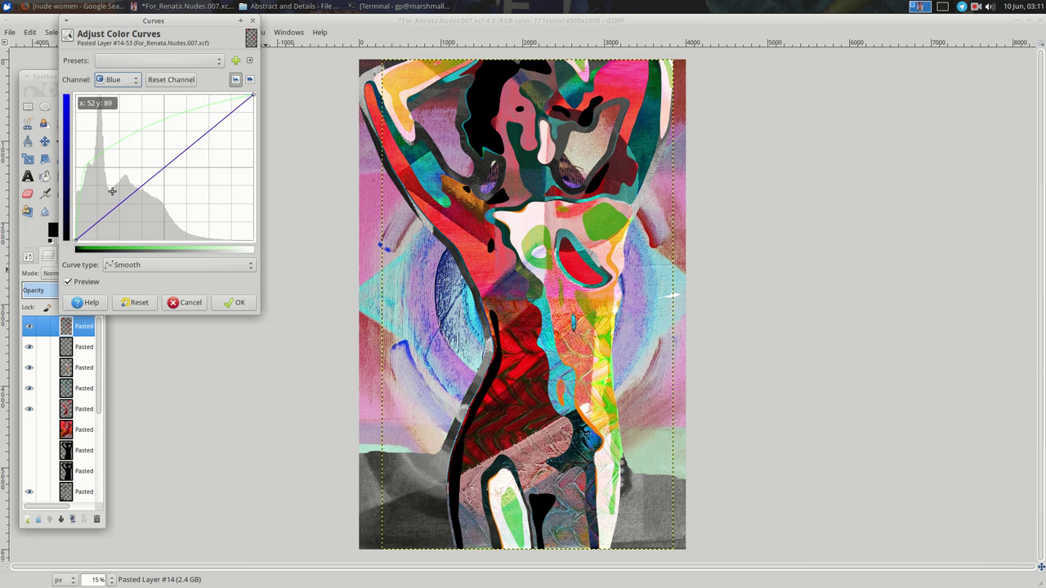
left_click_drag(152, 222, 150, 222)
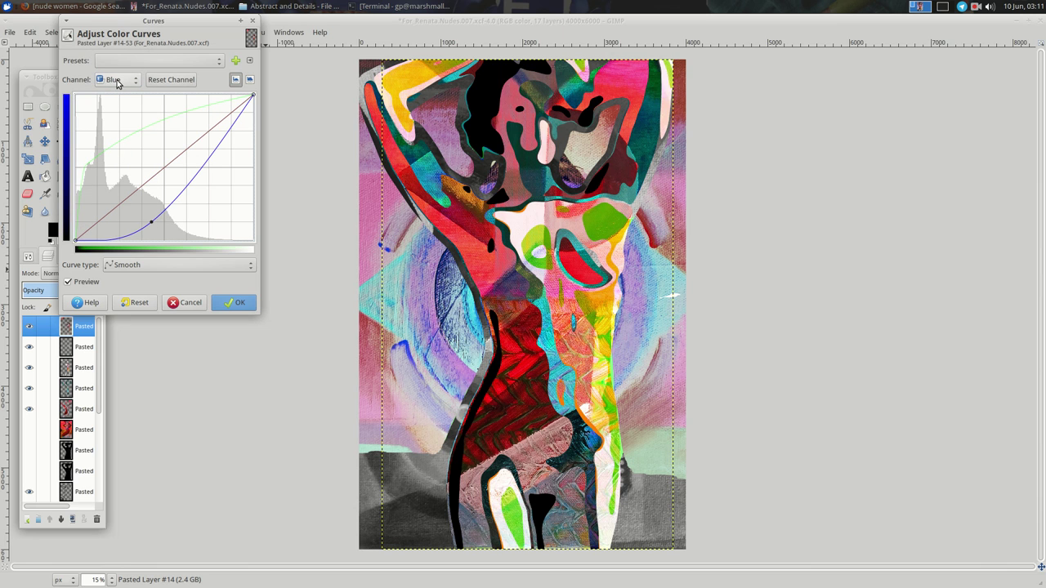
Lift the red channel curve, apply the colour changes, and select the bottom pasted layer
left_click(114, 80)
left_click(117, 37)
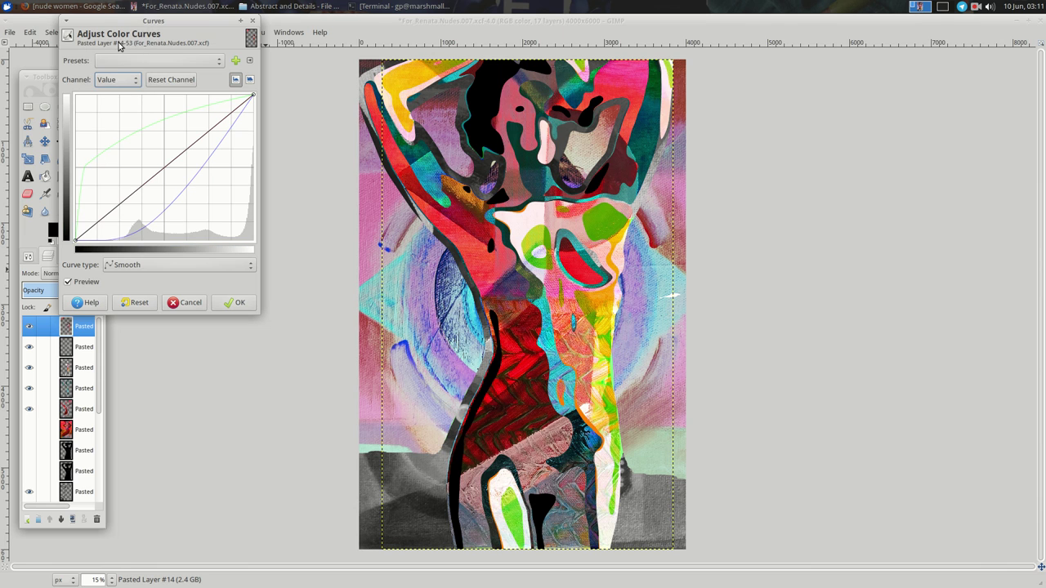
left_click(114, 79)
left_click(112, 94)
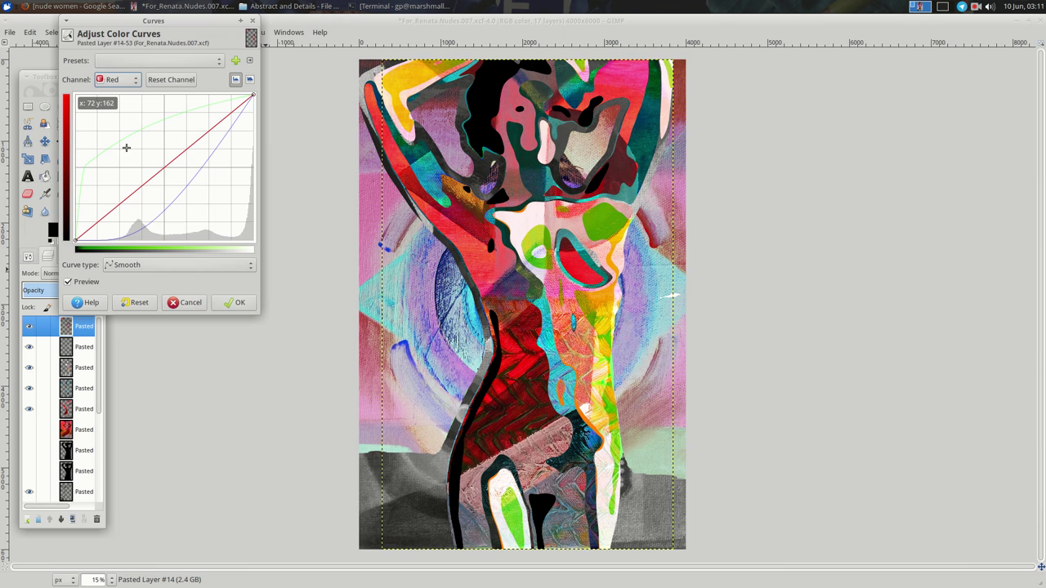
left_click(126, 147)
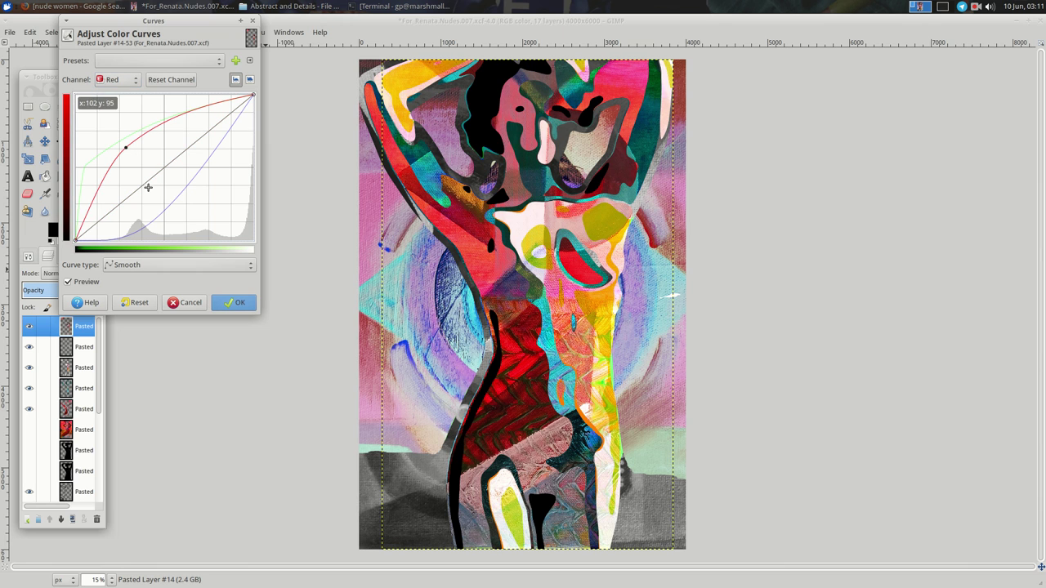
left_click(231, 302)
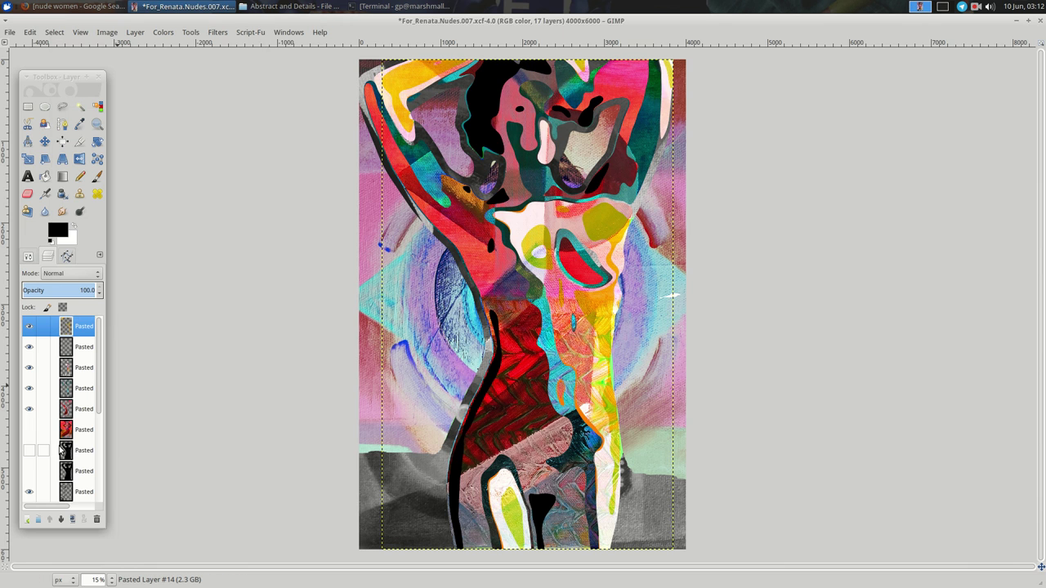
scroll(62, 450, "down", 3)
left_click(75, 489)
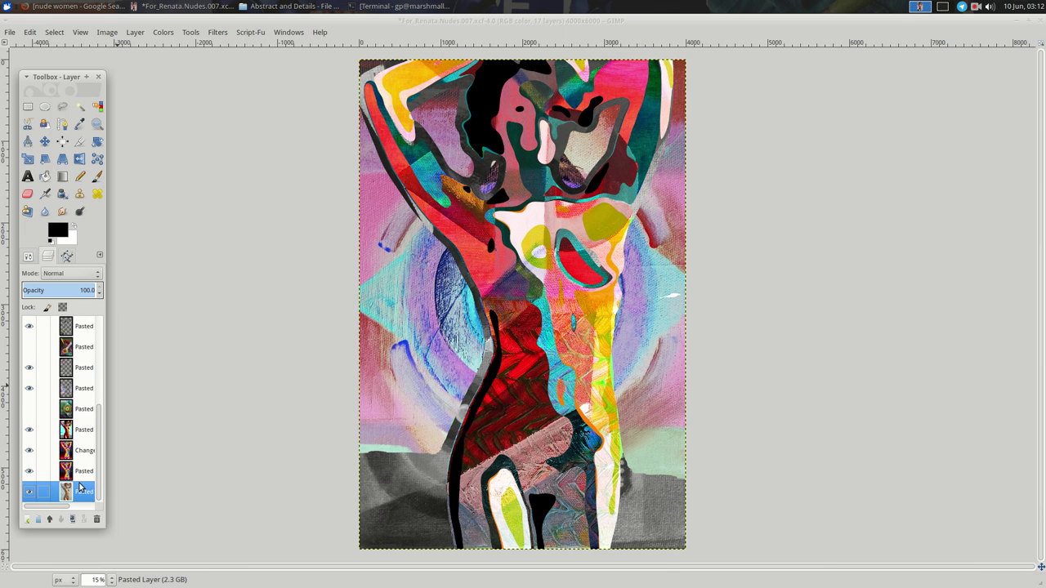
scroll(75, 466, "up", 5)
Raise the red painting layer four positions in the layer stack and hide it
left_click(79, 432)
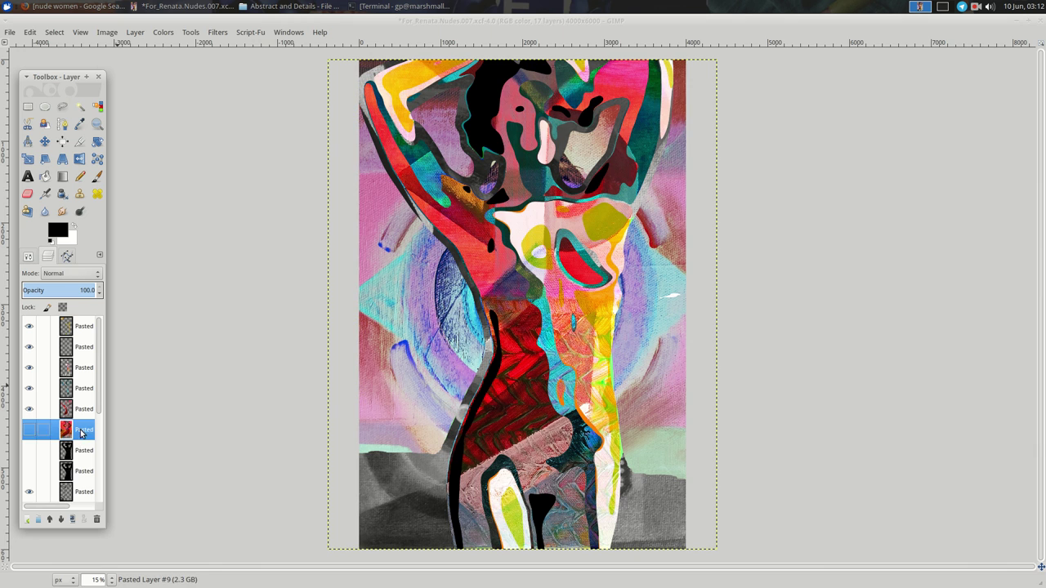
left_click(64, 519)
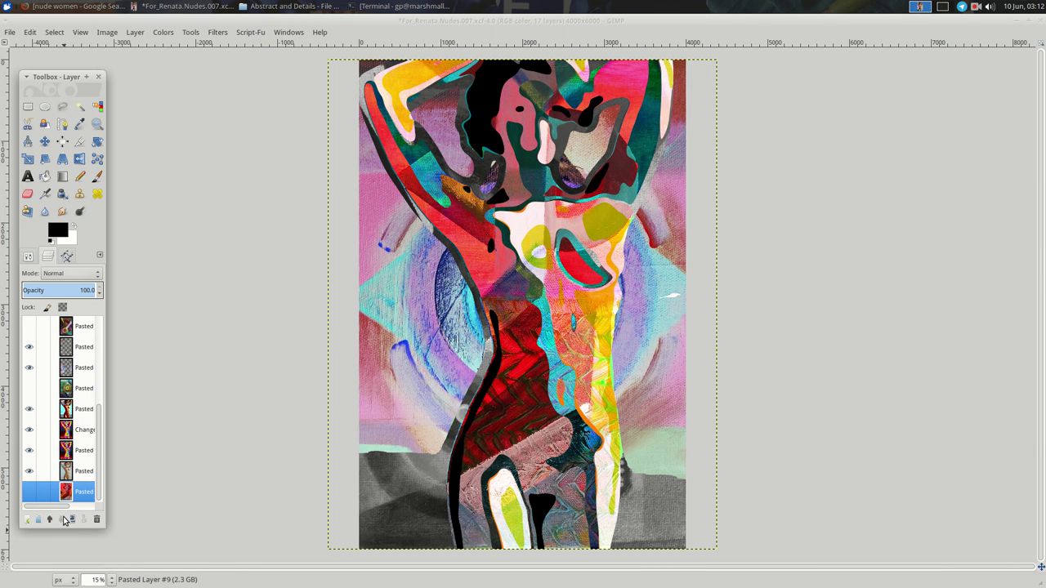
left_click(49, 520)
left_click(49, 519)
left_click(49, 520)
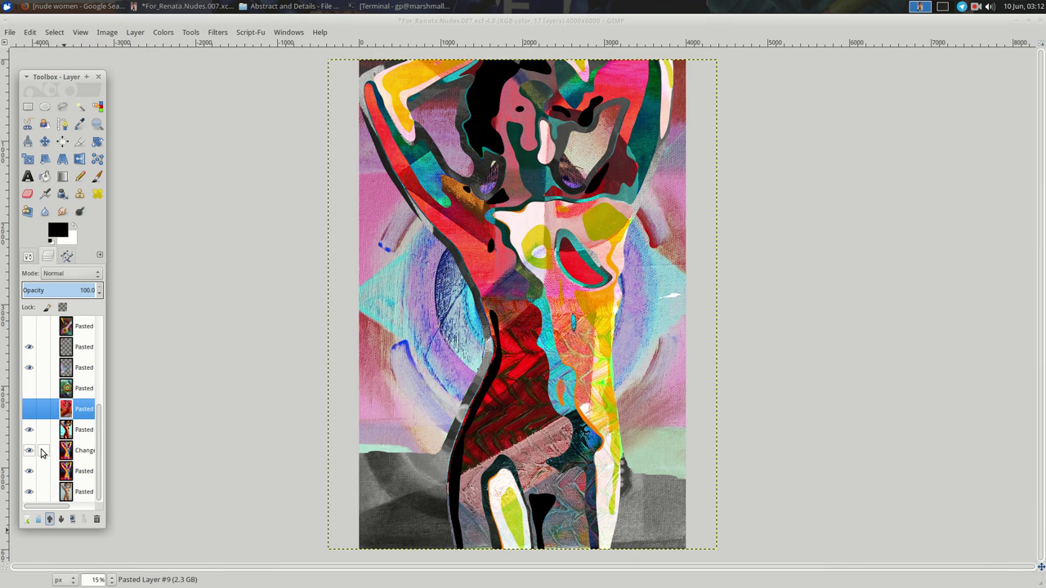
left_click(29, 410)
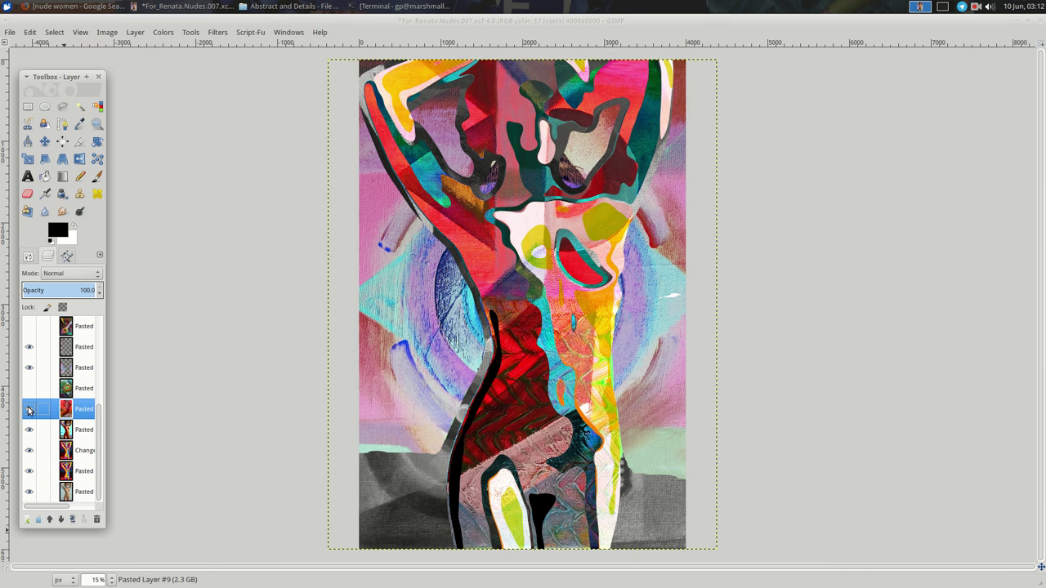
left_click(29, 410)
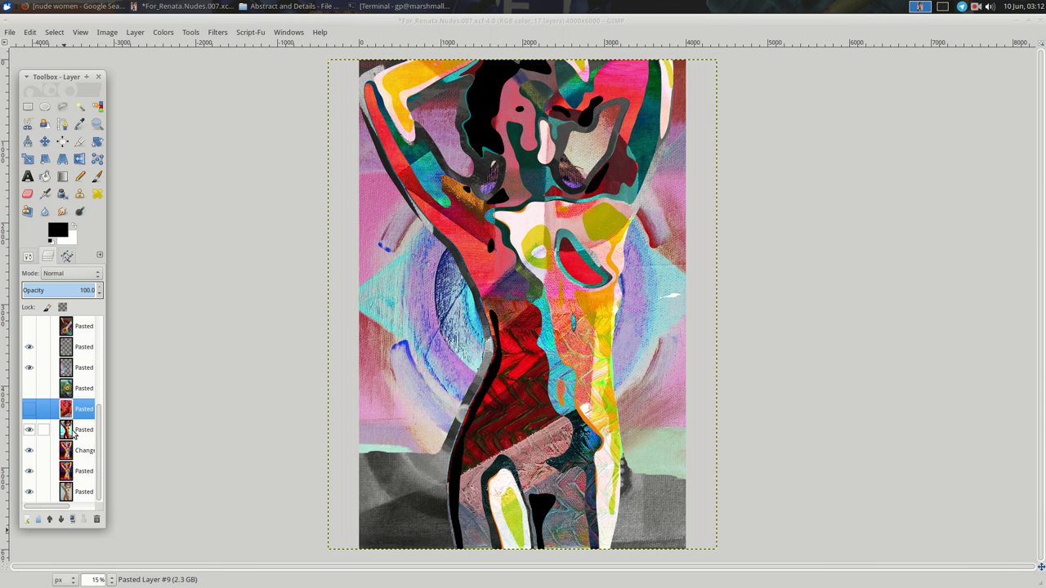
Select the figure's black areas by colour and paste that part of the red painting as a new layer
left_click(49, 430)
left_click(97, 107)
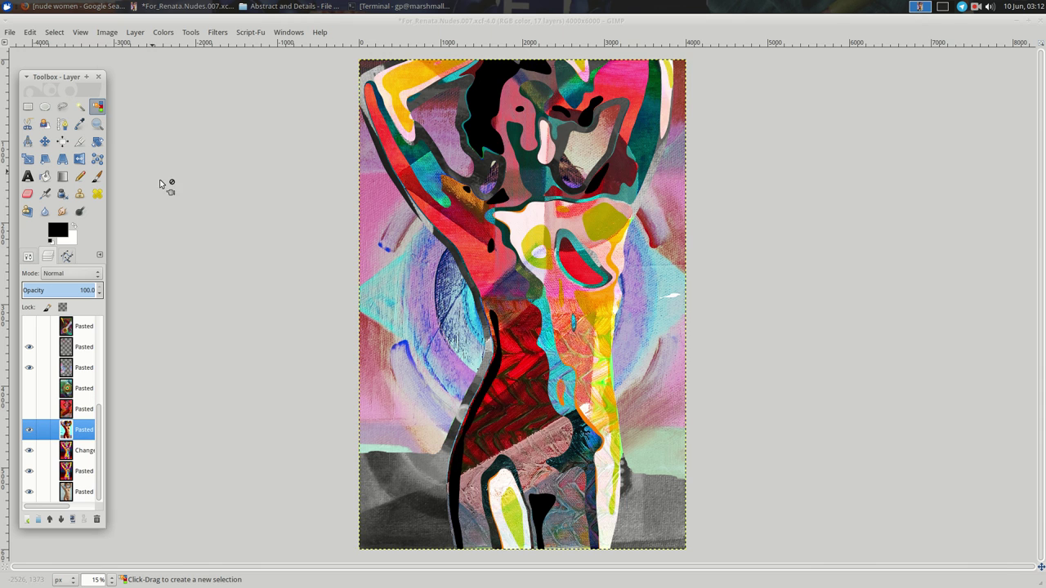
left_click(458, 484)
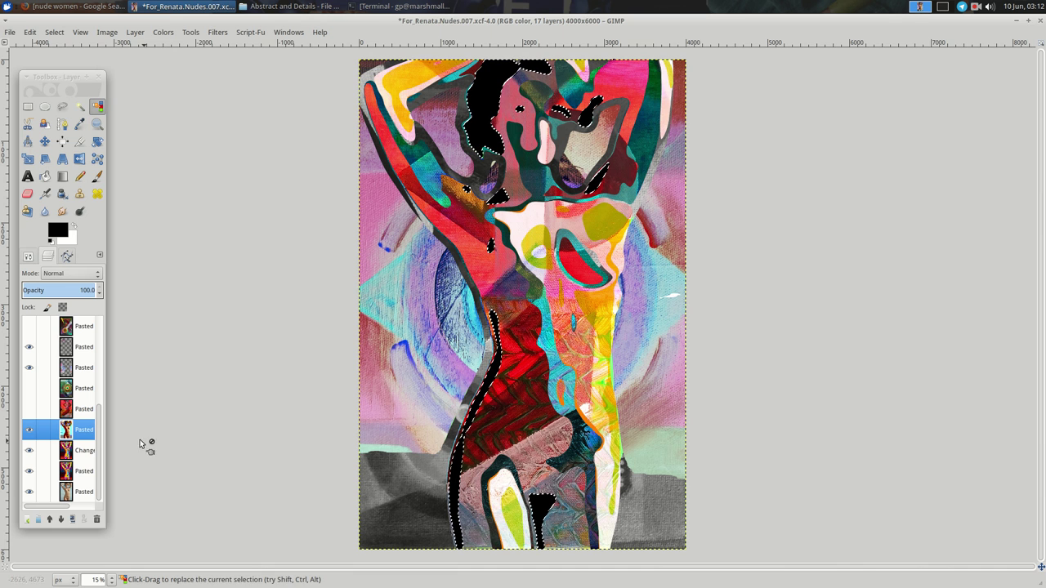
left_click(29, 408)
left_click(71, 413)
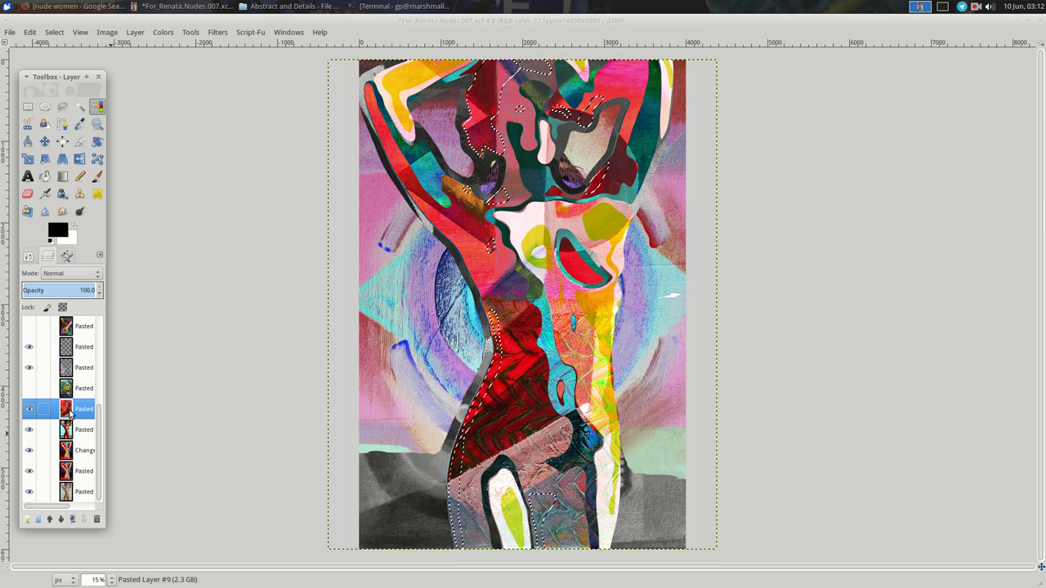
key("ctrl+c")
key("ctrl+v")
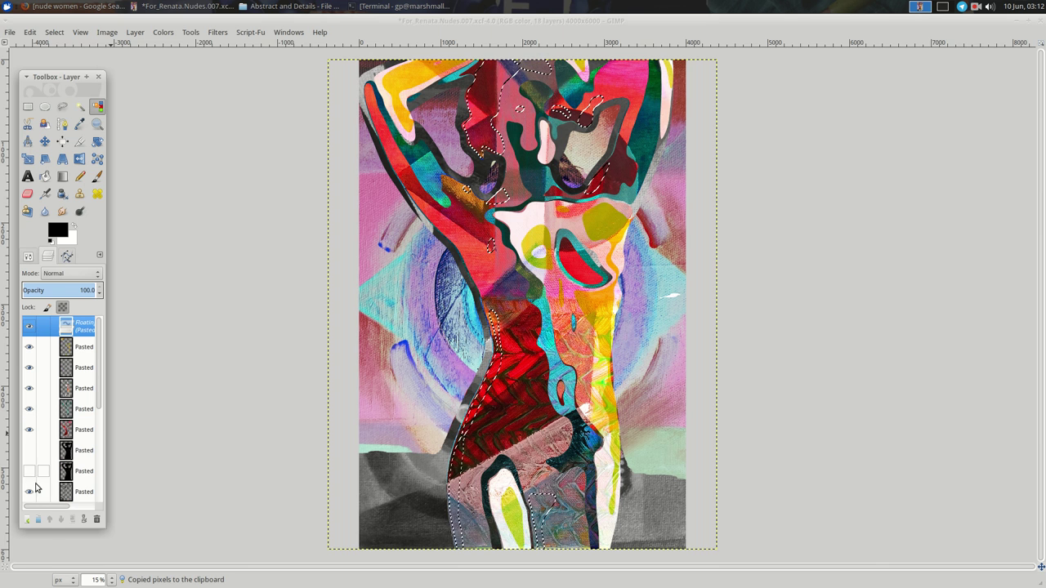
left_click(27, 520)
Darken the pasted painting piece with Curves, pulling the curve's top-right point far down
right_click(238, 234)
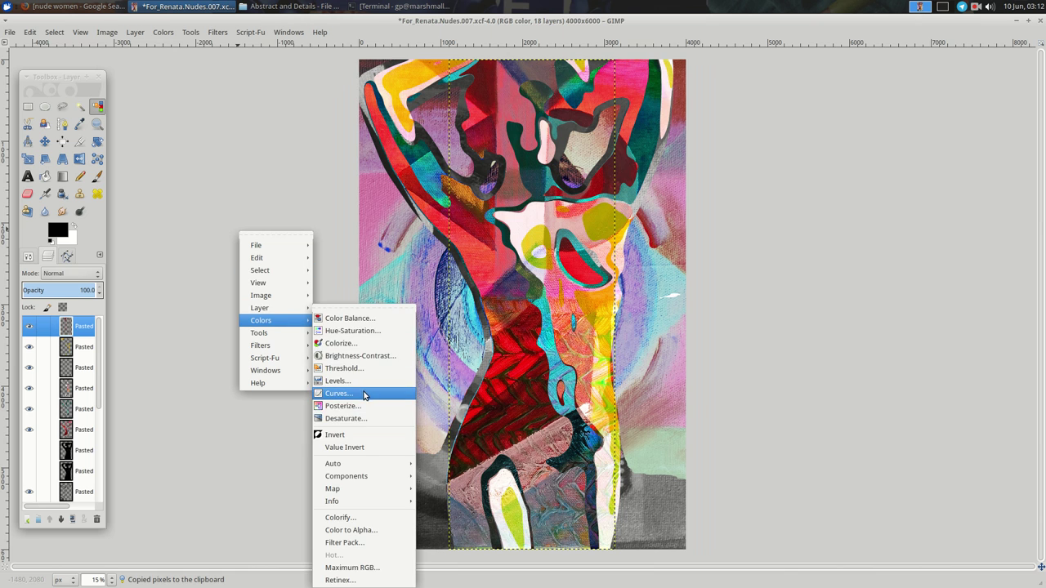
left_click(365, 400)
left_click(232, 225)
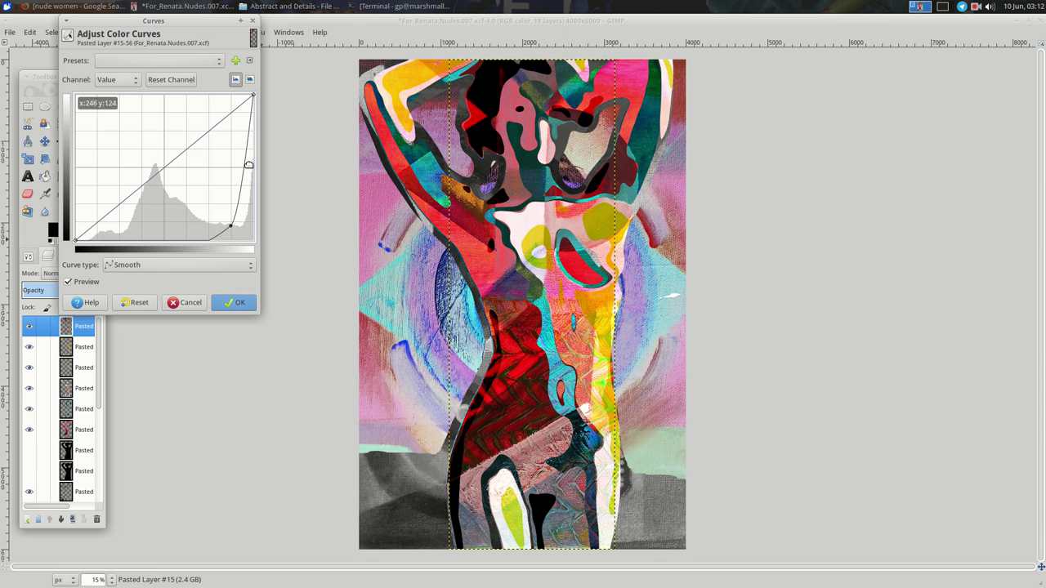
left_click_drag(253, 97, 277, 207)
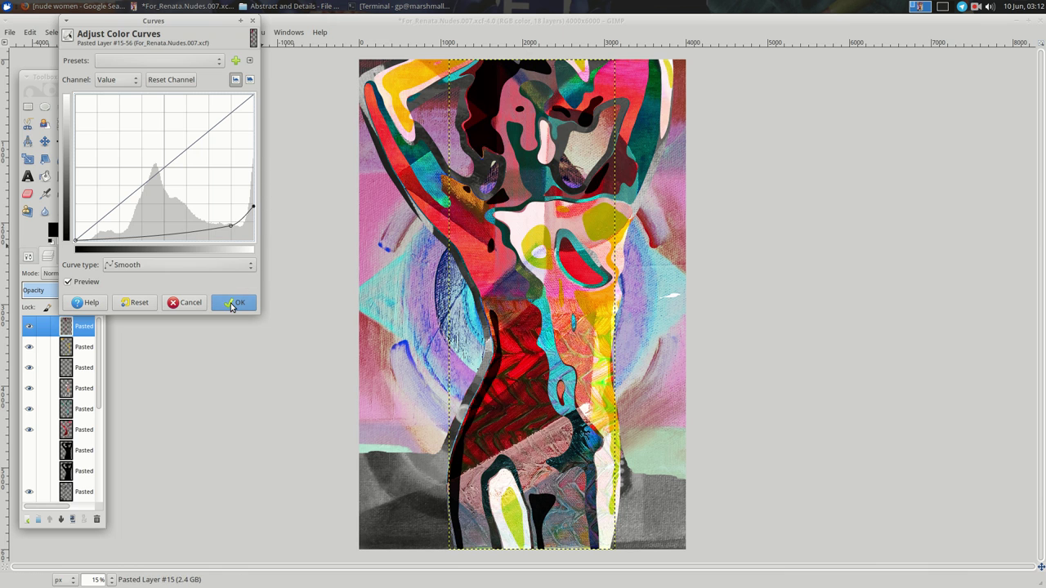
left_click(234, 303)
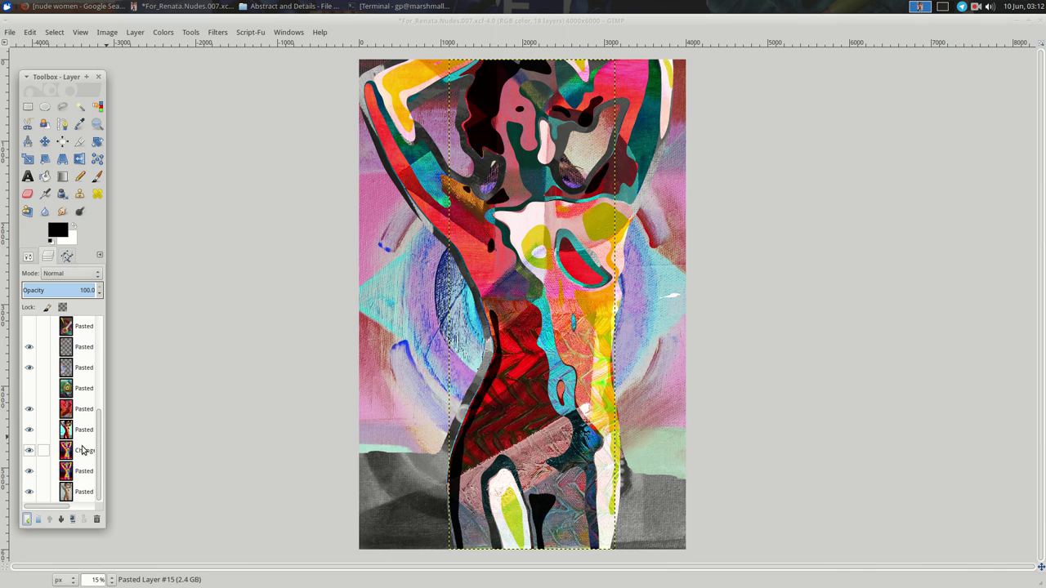
Show the dark outline layer and raise a duplicate of the Overlay photo layer to the top
left_click(30, 450)
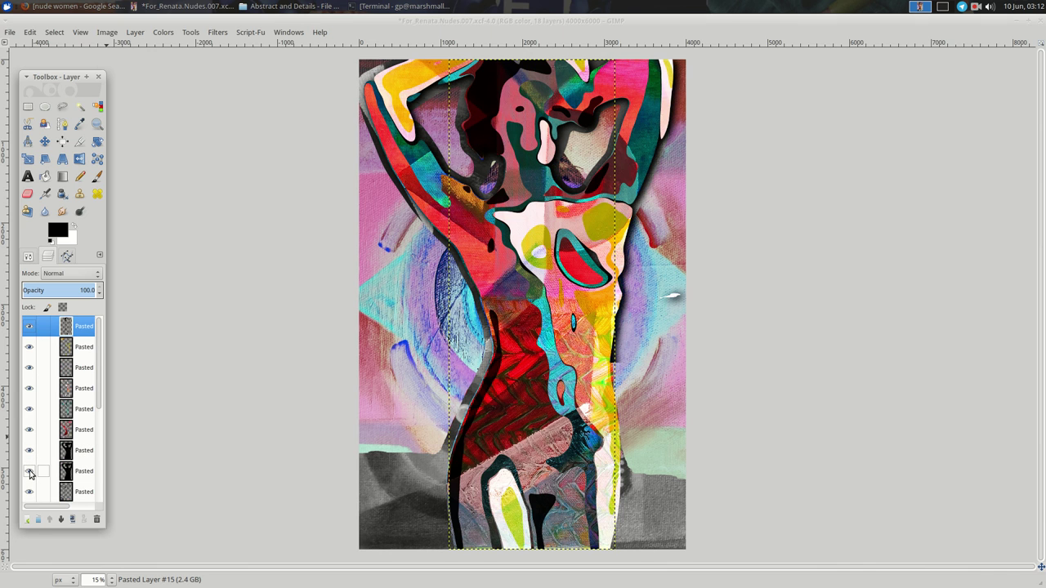
scroll(49, 465, "down", 5)
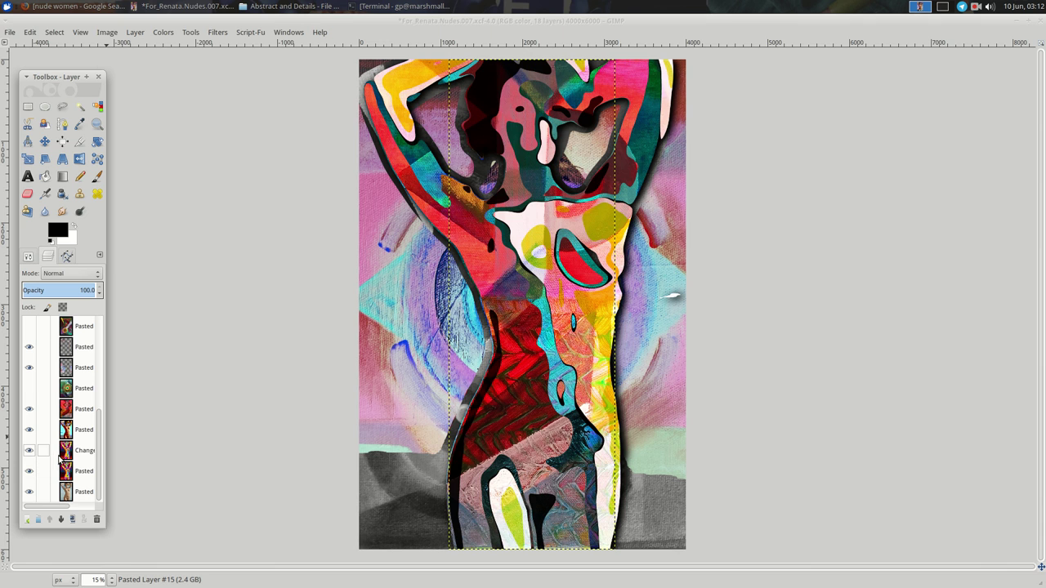
left_click(75, 449)
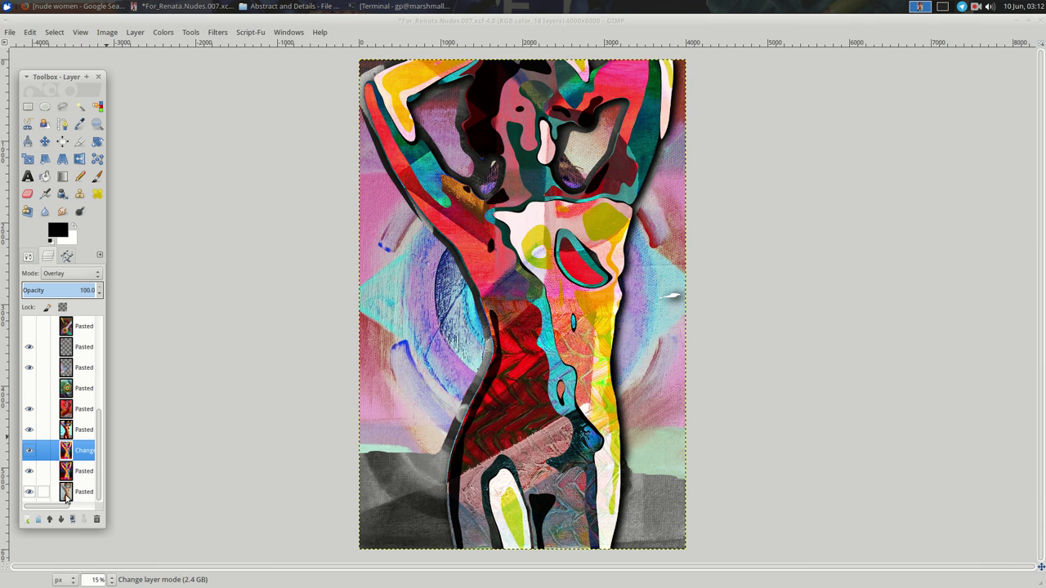
left_click(73, 521)
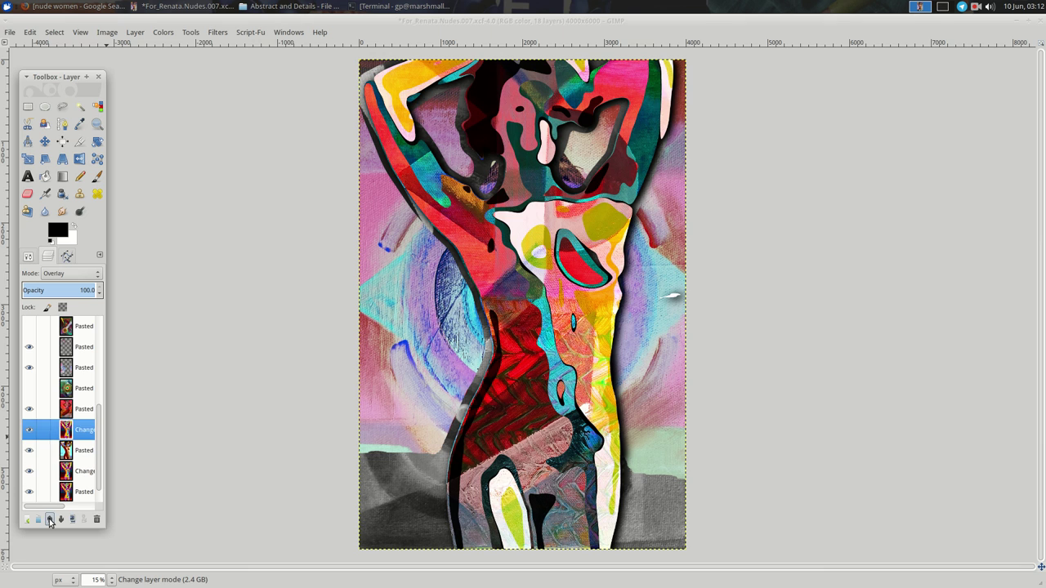
left_click(49, 520)
left_click(49, 521)
left_click(49, 520)
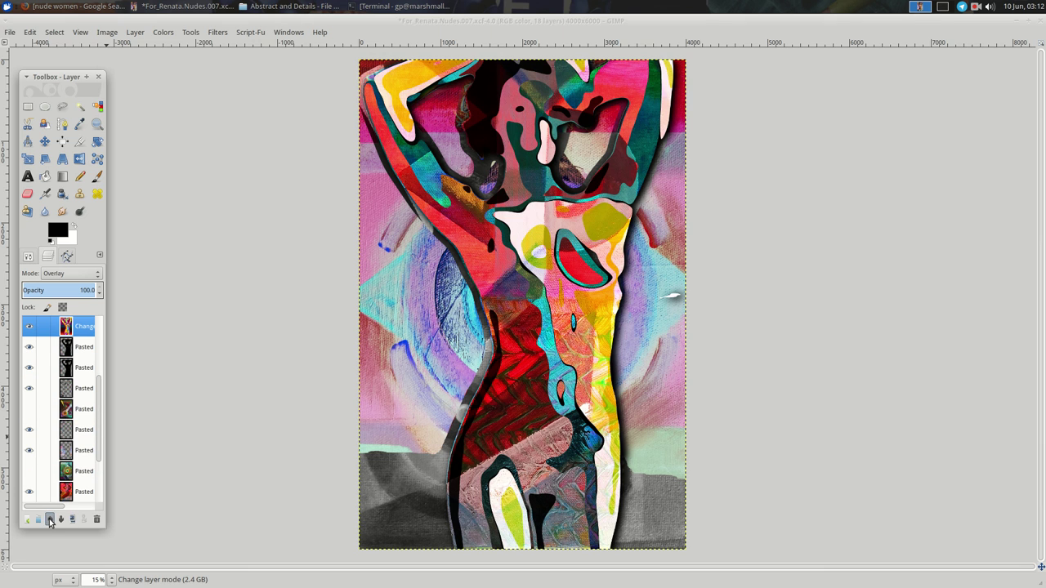
left_click(49, 520)
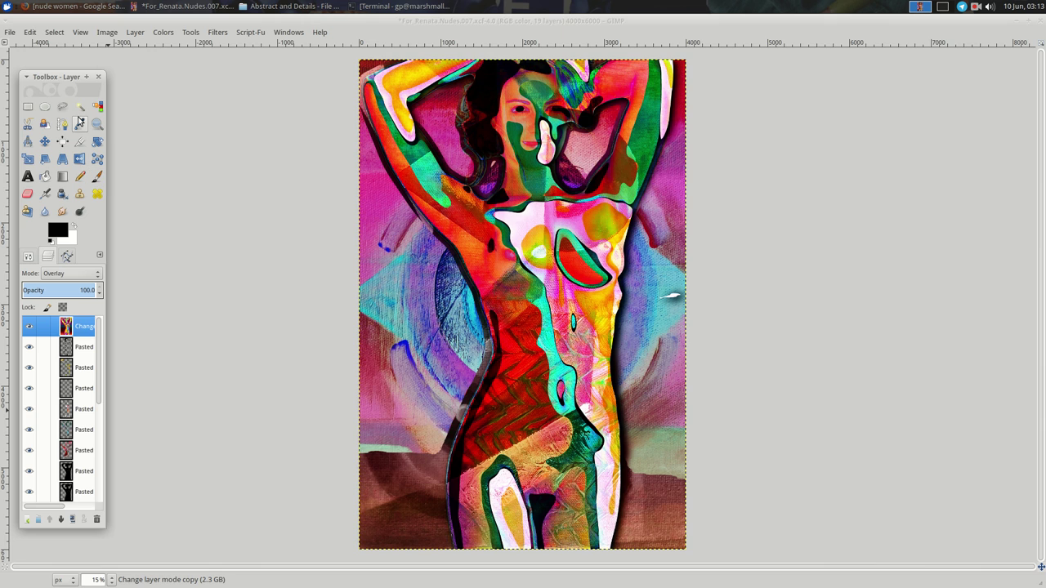
Select the white patch near the figure's face by colour
scroll(57, 413, "down", 5)
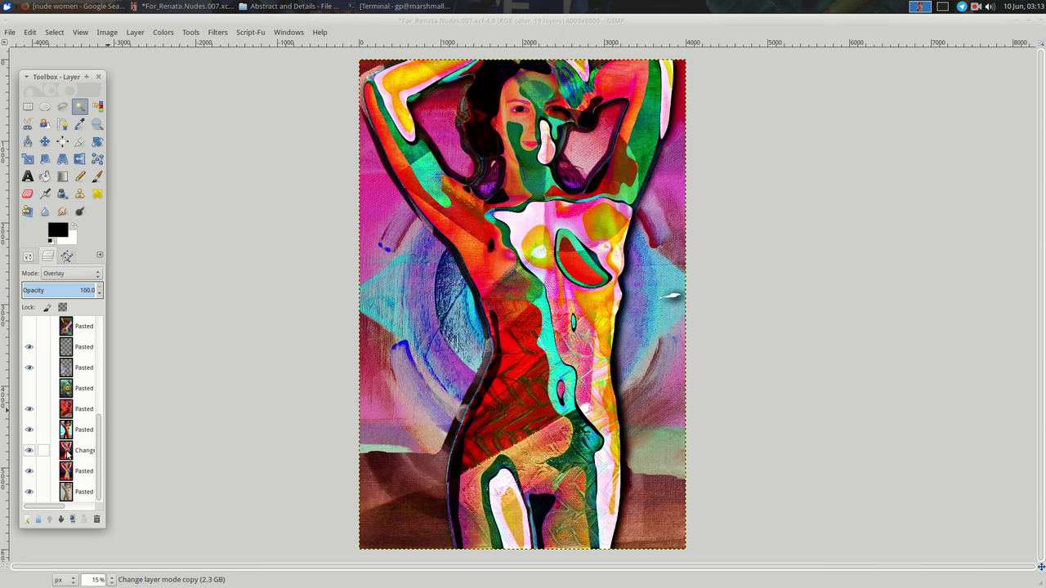
left_click(84, 431)
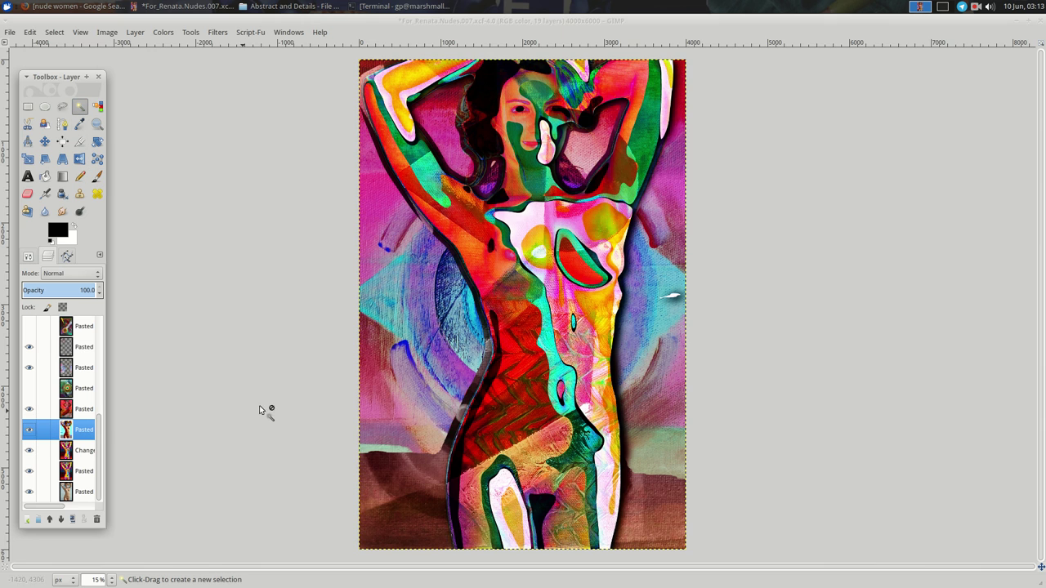
left_click(528, 142)
left_click(447, 189)
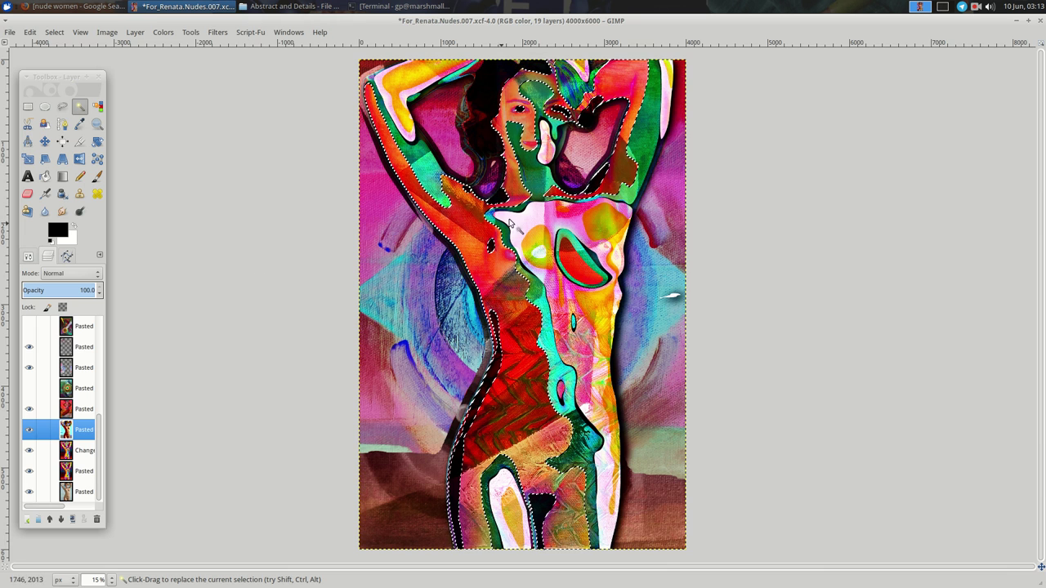
left_click(470, 300)
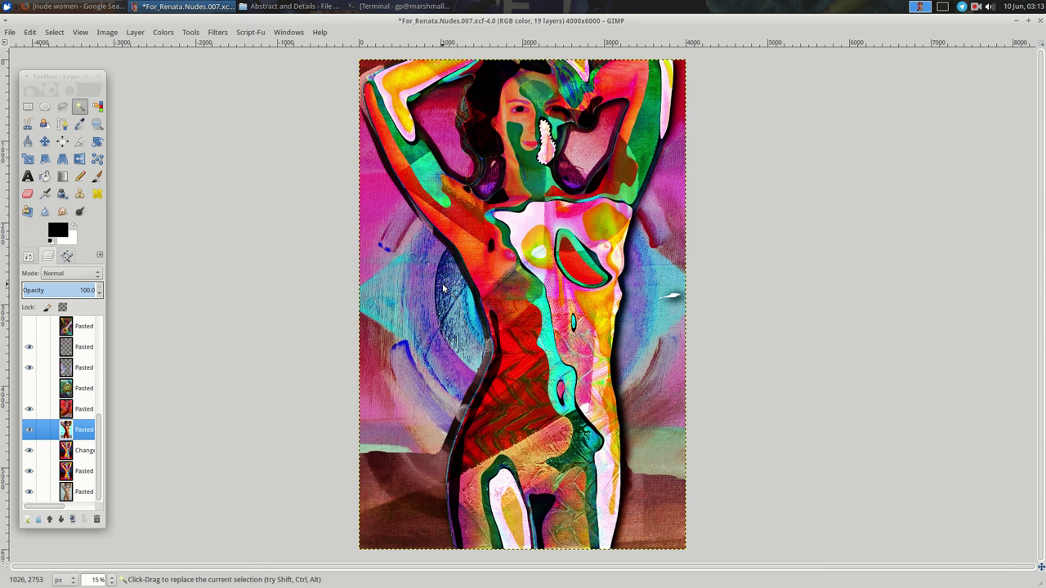
Cut that patch out of the top Overlay photo layer and clear the selection
scroll(57, 408, "up", 5)
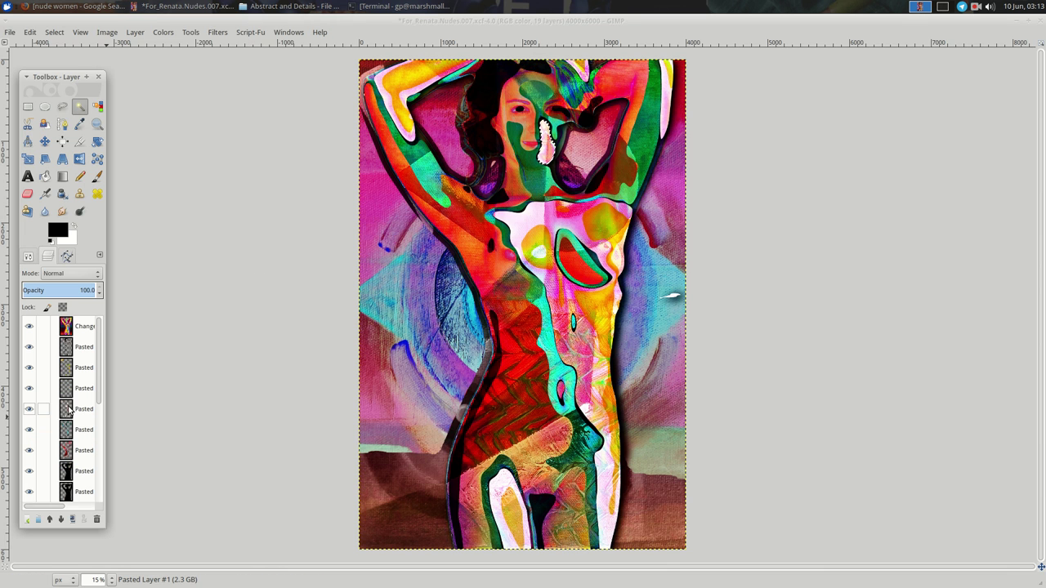
left_click(79, 326)
key("ctrl+x")
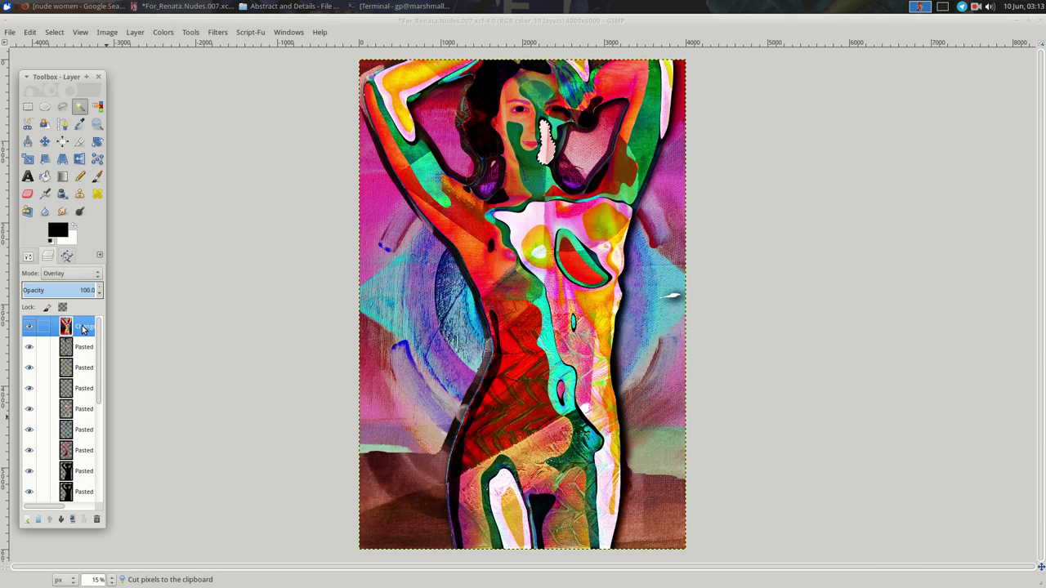
right_click(221, 229)
mouse_move(244, 266)
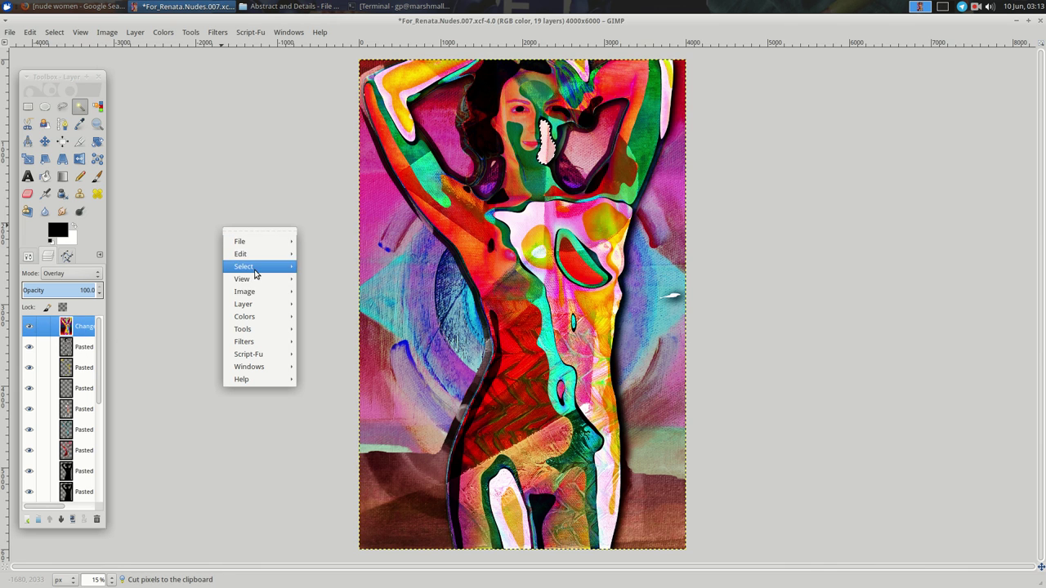
left_click(316, 288)
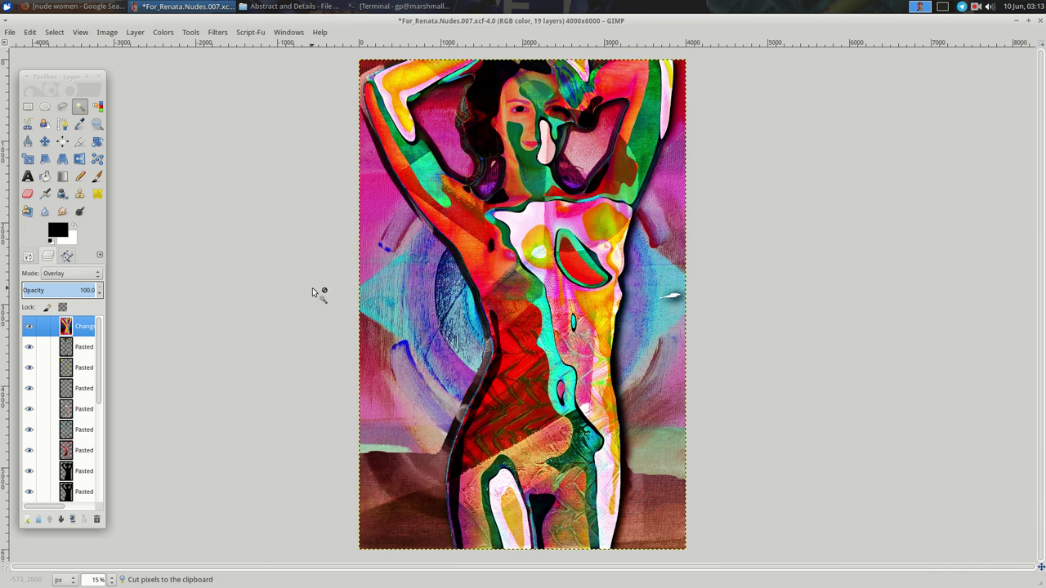
Make copies of the top Overlay photo layer, deleting one extra copy
left_click(72, 520)
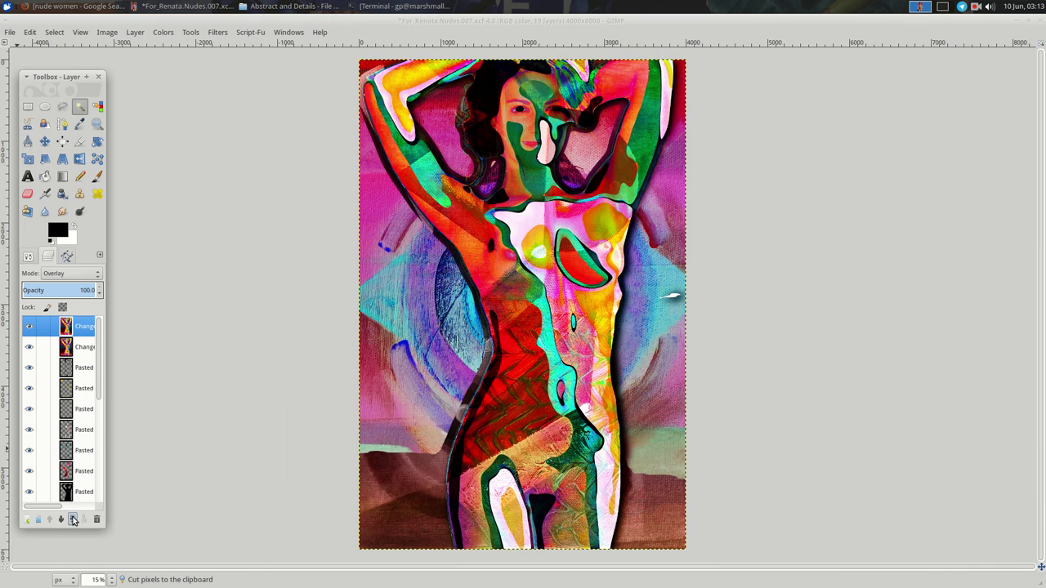
left_click(72, 520)
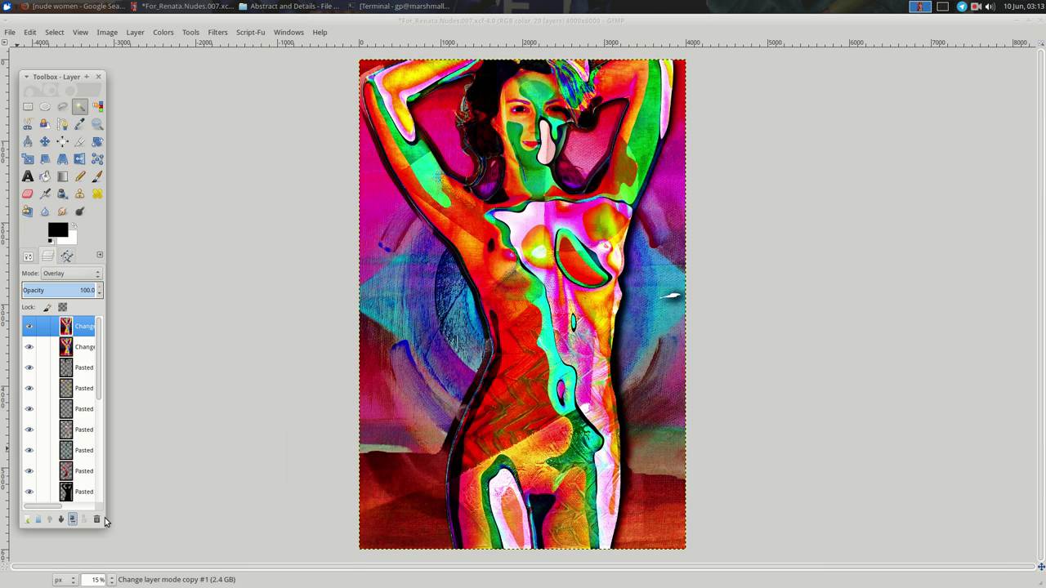
left_click(96, 519)
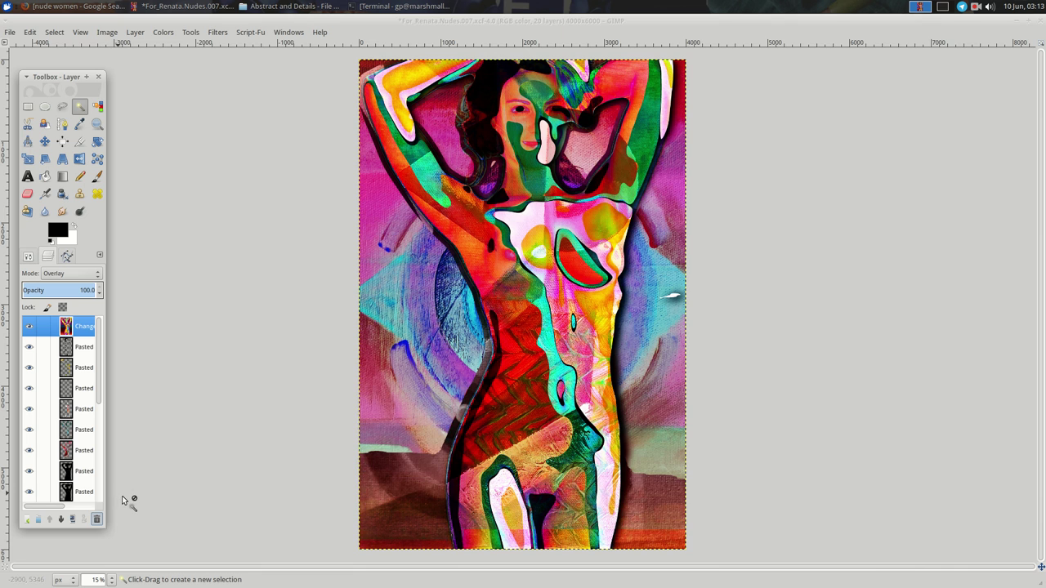
left_click(71, 519)
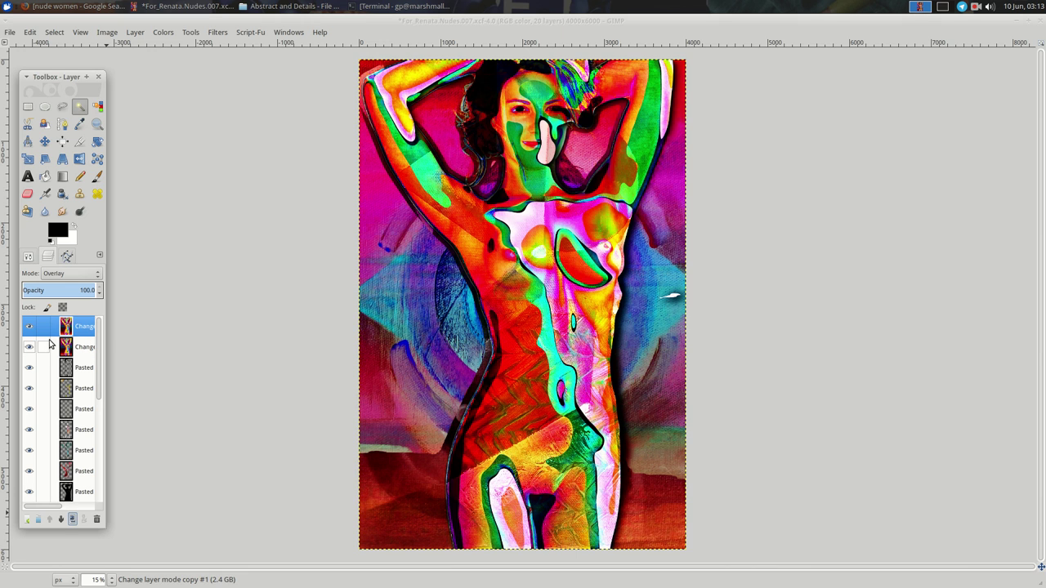
Hide the top photo copy, adjust the second Overlay layer's opacity, and save the image as XCF
left_click(25, 327)
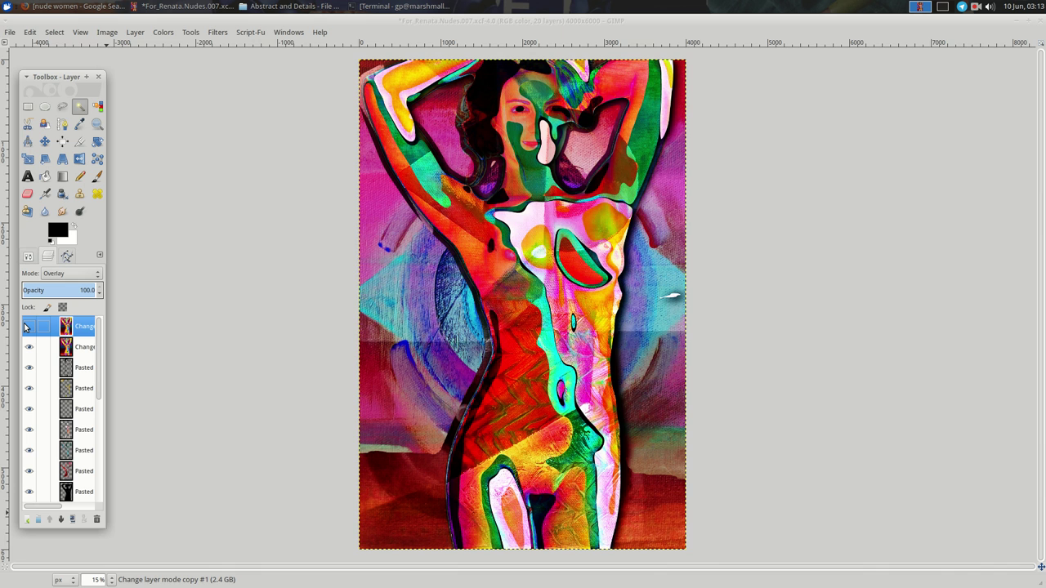
left_click(25, 327)
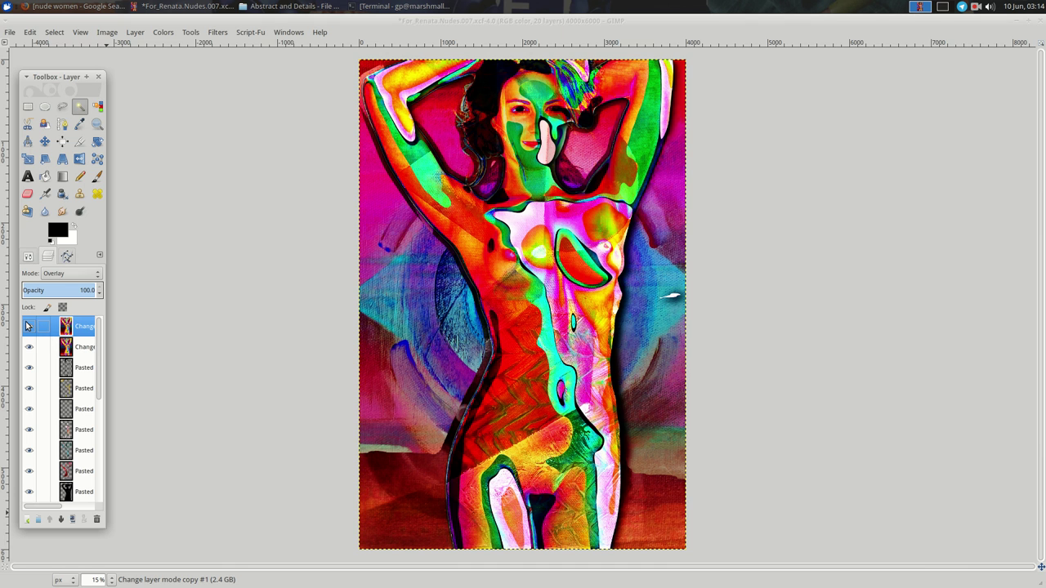
left_click(28, 326)
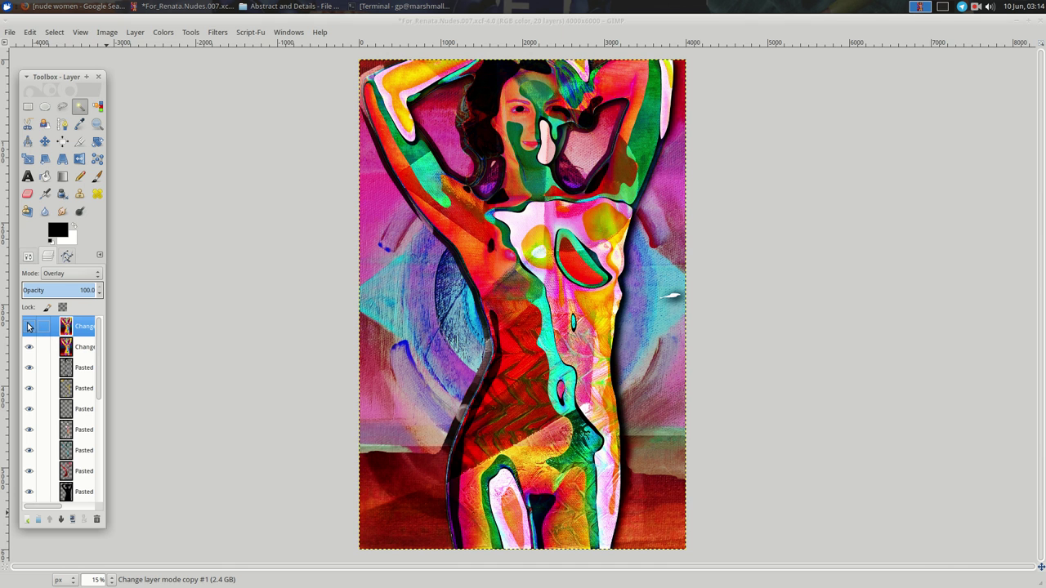
left_click(73, 347)
left_click(56, 286)
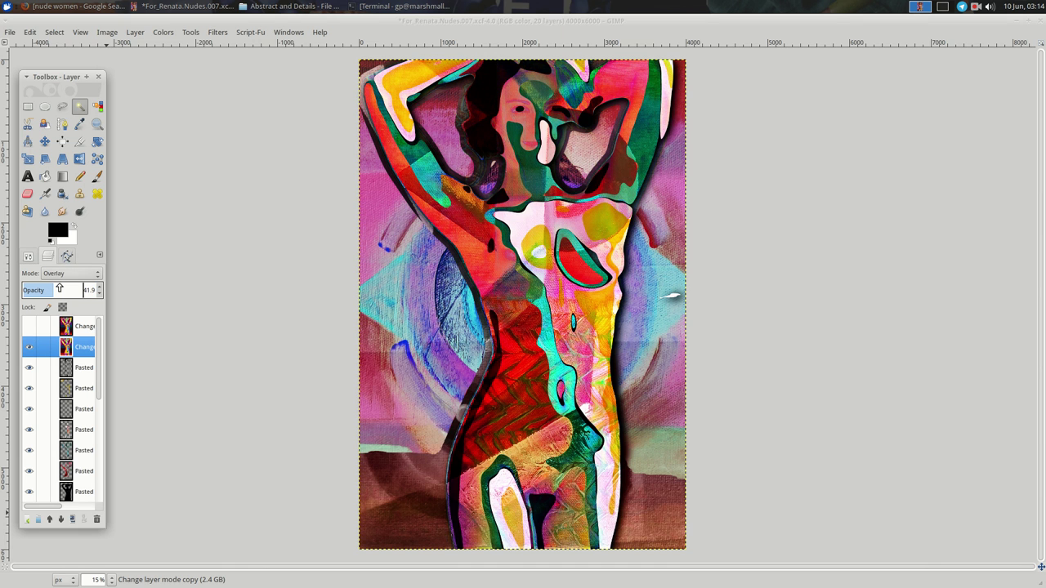
mouse_move(59, 289)
left_mouse_down()
mouse_move(6, 280)
mouse_move(277, 346)
left_mouse_up()
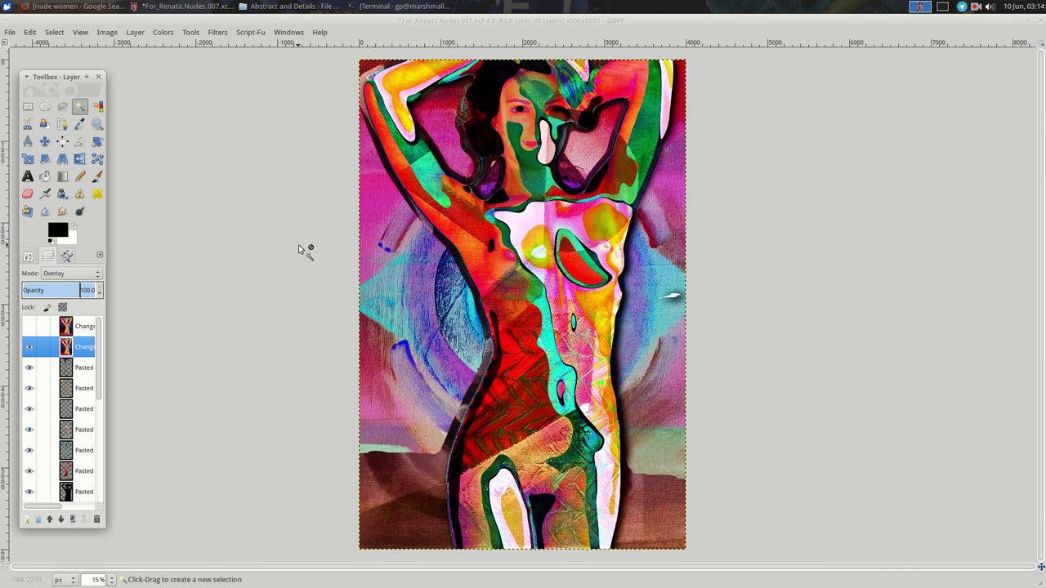
key("ctrl+s")
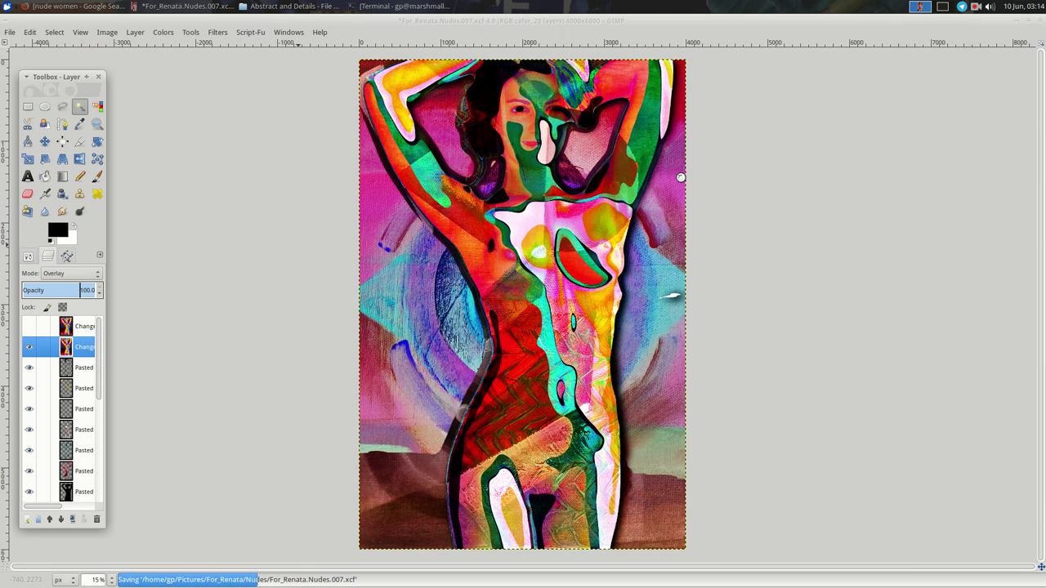
left_click(976, 6)
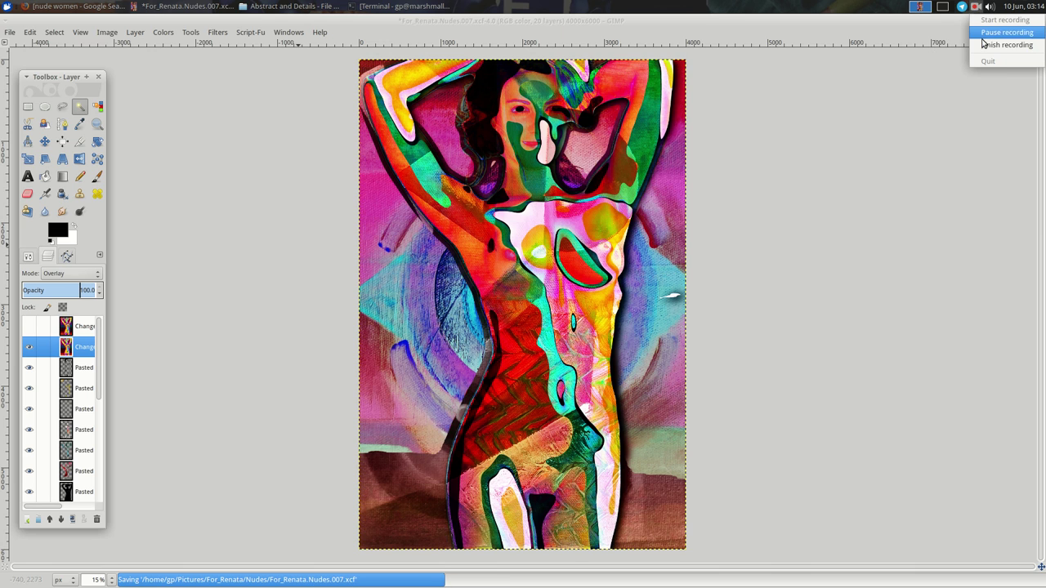